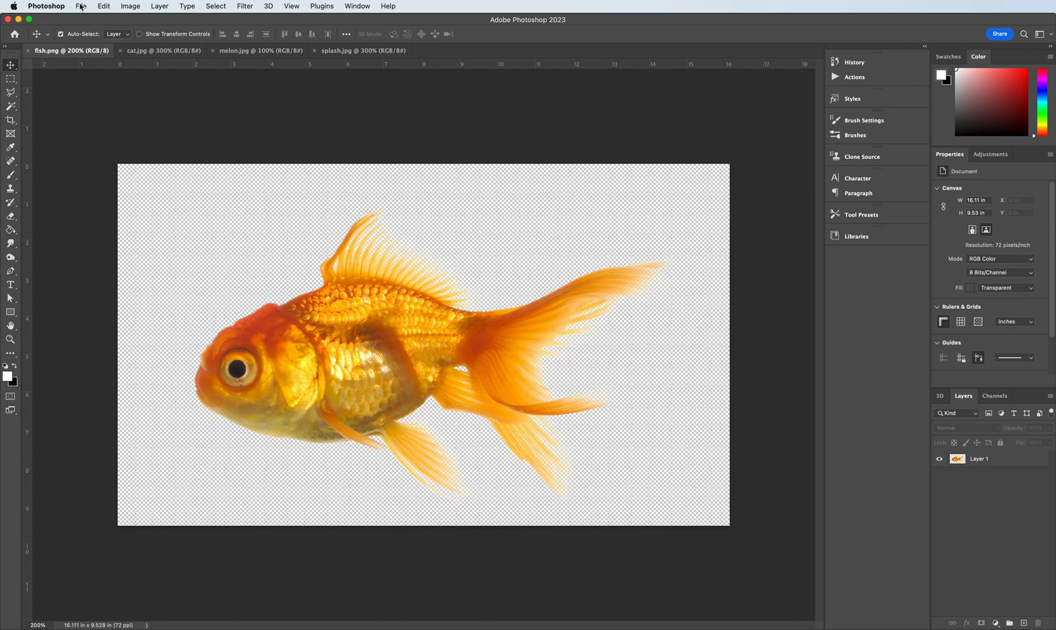
Enlarge the fish.png canvas to 1300 by 800 pixels and shift the goldfish slightly up and toward the right side of the canvas
{"action": "left_click", "coordinate": [132, 7]}
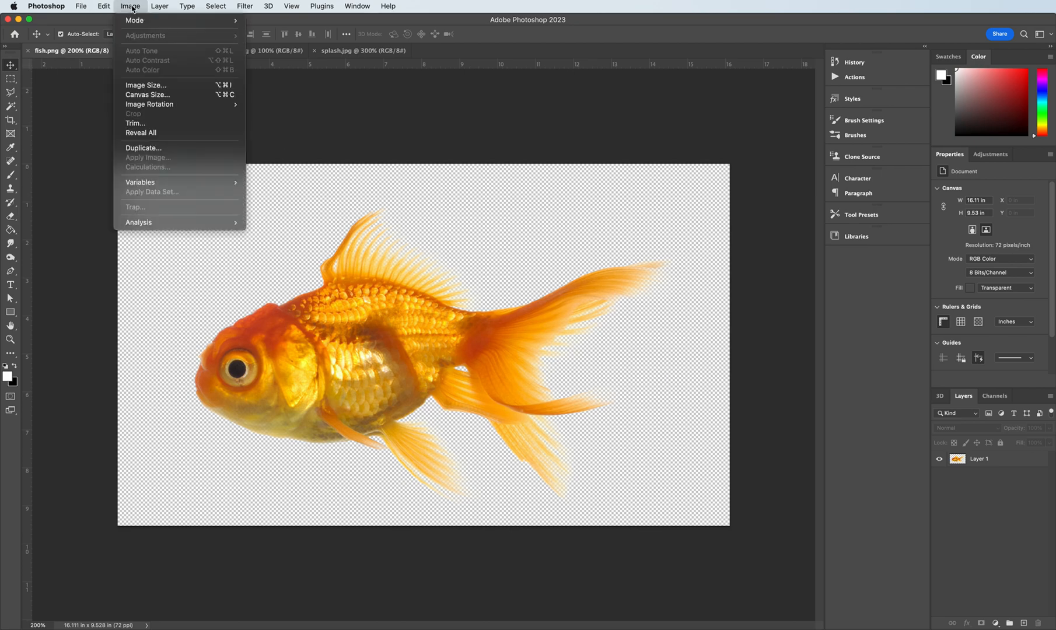
{"action": "left_click", "coordinate": [178, 95]}
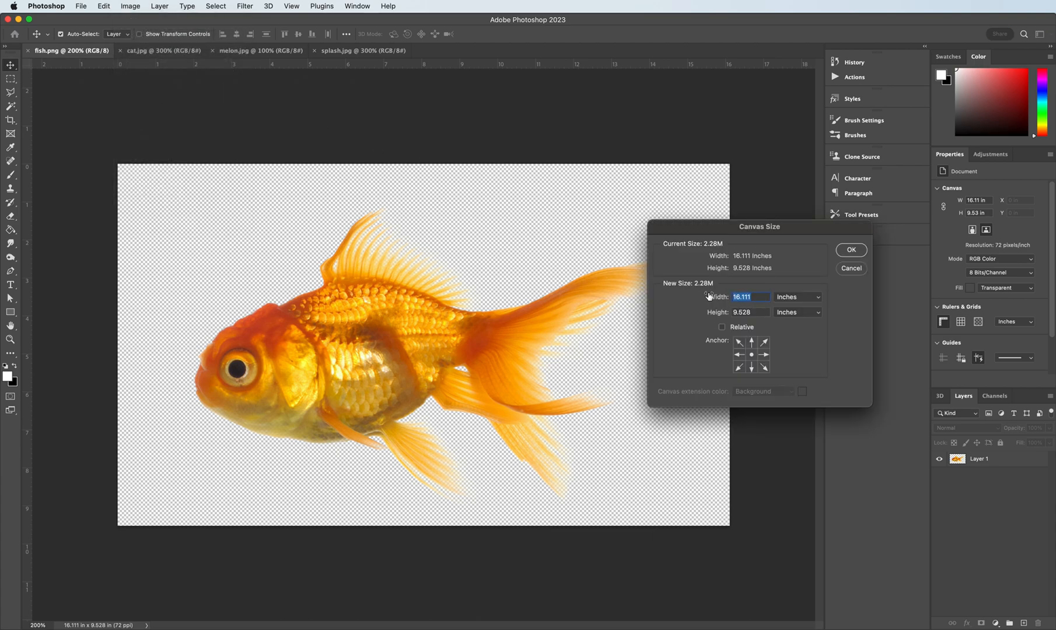
{"action": "left_click", "coordinate": [799, 300]}
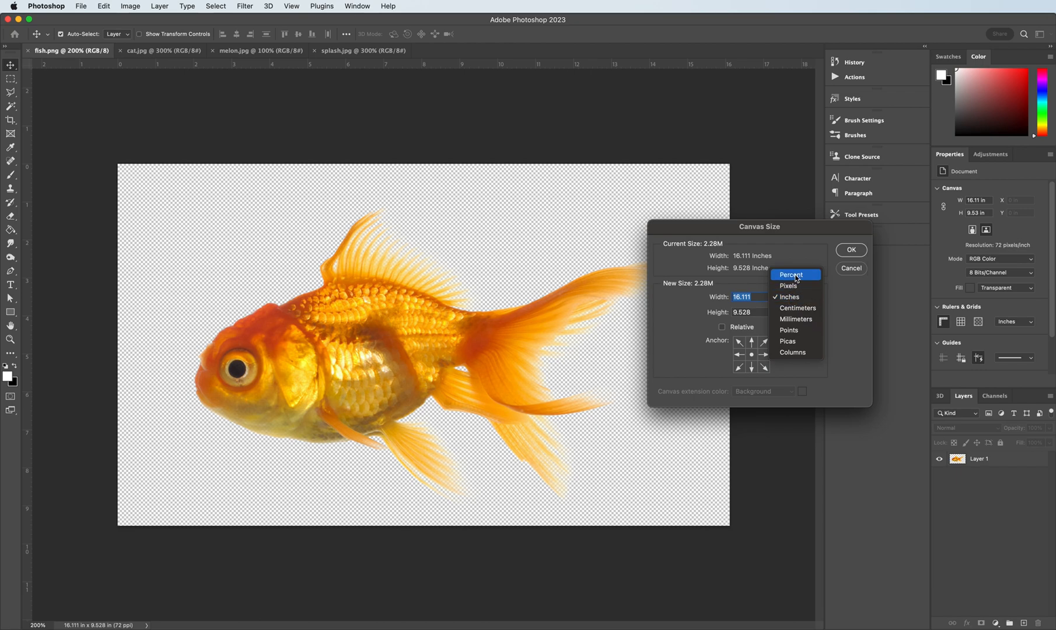
{"action": "left_click", "coordinate": [794, 285]}
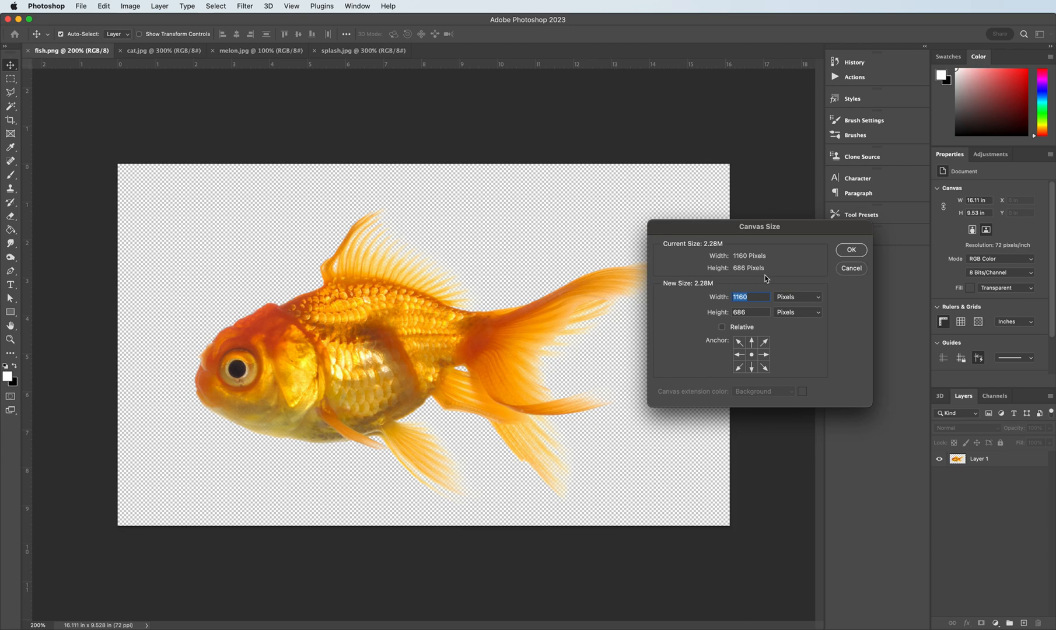
{"action": "type", "text": "1300"}
{"action": "left_click", "coordinate": [746, 310]}
{"action": "type", "text": "800"}
{"action": "left_click", "coordinate": [853, 250]}
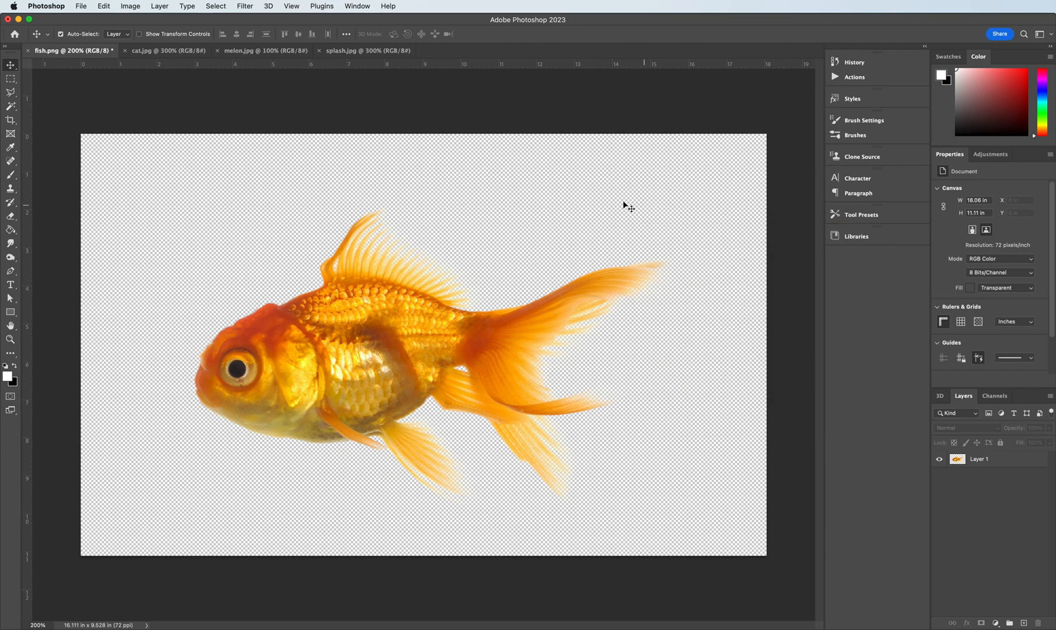
{"action": "left_click_drag", "start_coordinate": [323, 364], "coordinate": [406, 347]}
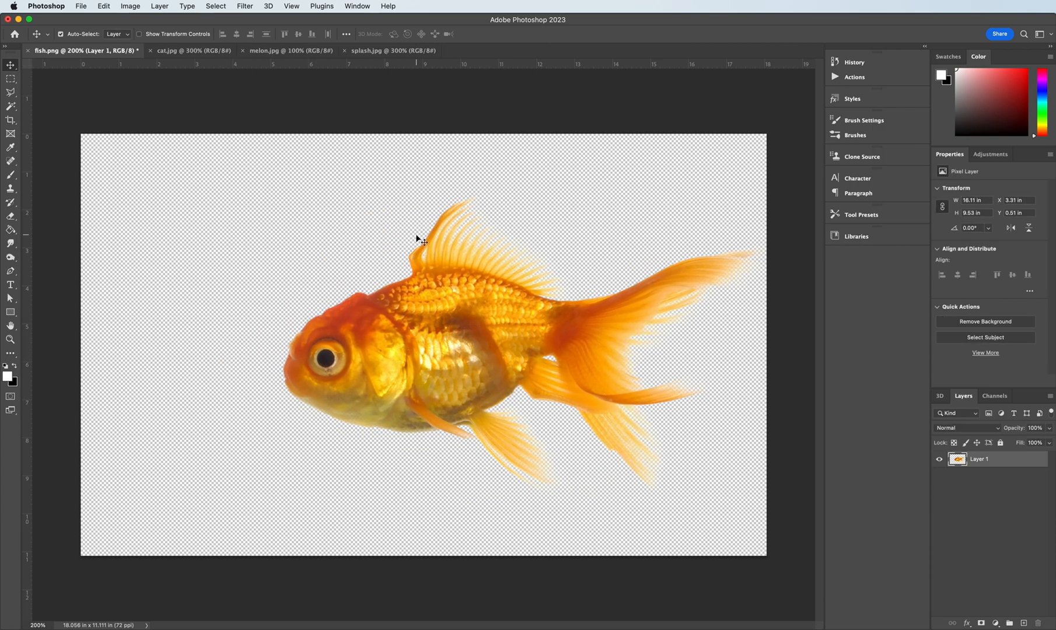
Select the whole cat in cat.jpg with the Object Selection tool in Rectangle mode
{"action": "left_click", "coordinate": [184, 52]}
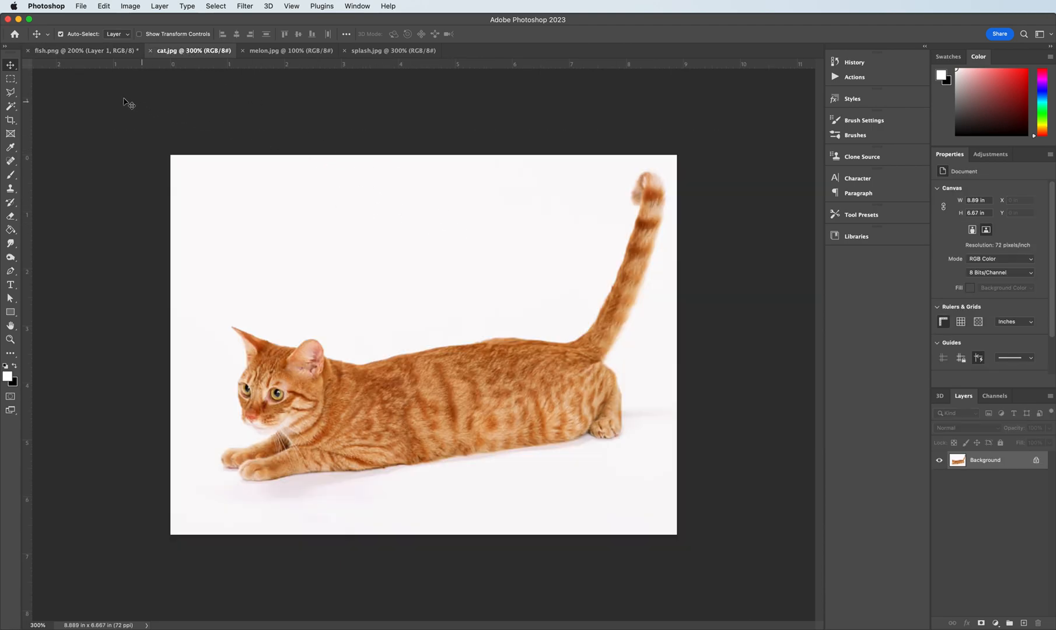
{"action": "left_click", "coordinate": [11, 107]}
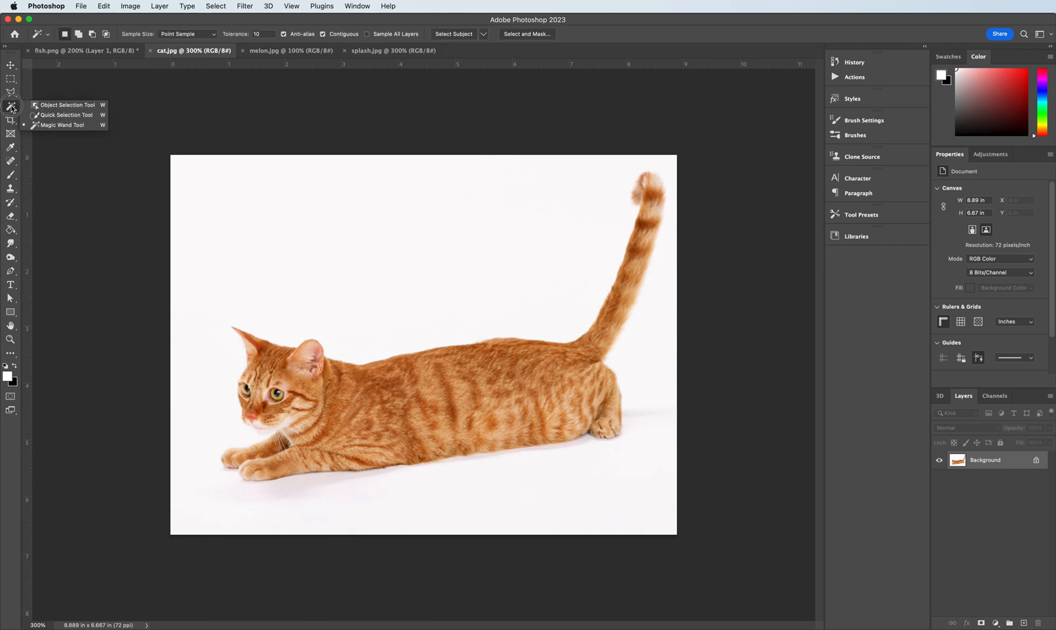
{"action": "left_click", "coordinate": [40, 105]}
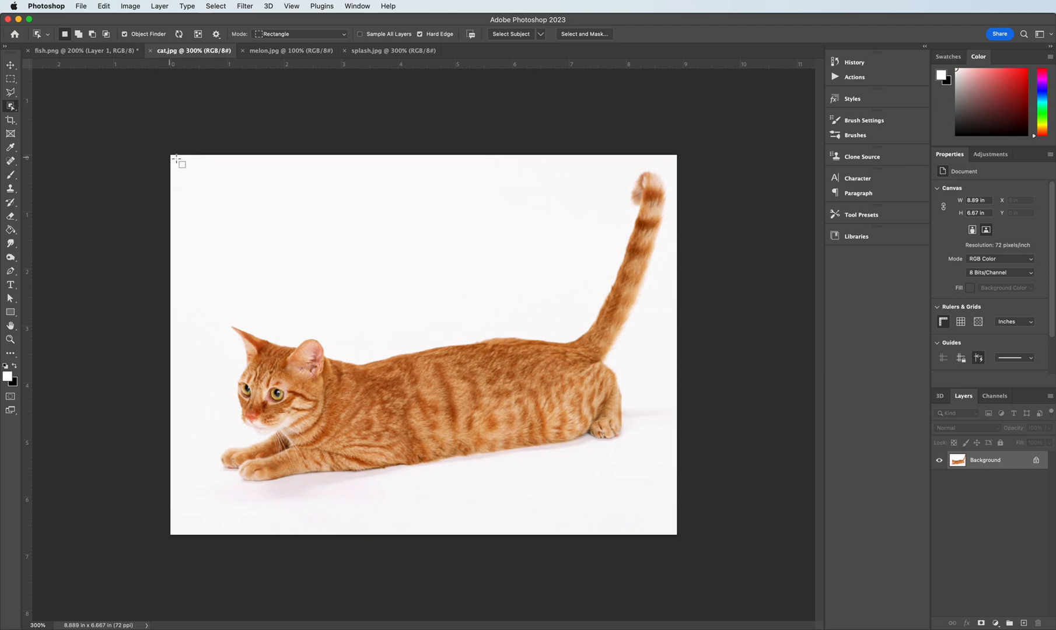
{"action": "left_click_drag", "start_coordinate": [190, 157], "coordinate": [671, 505]}
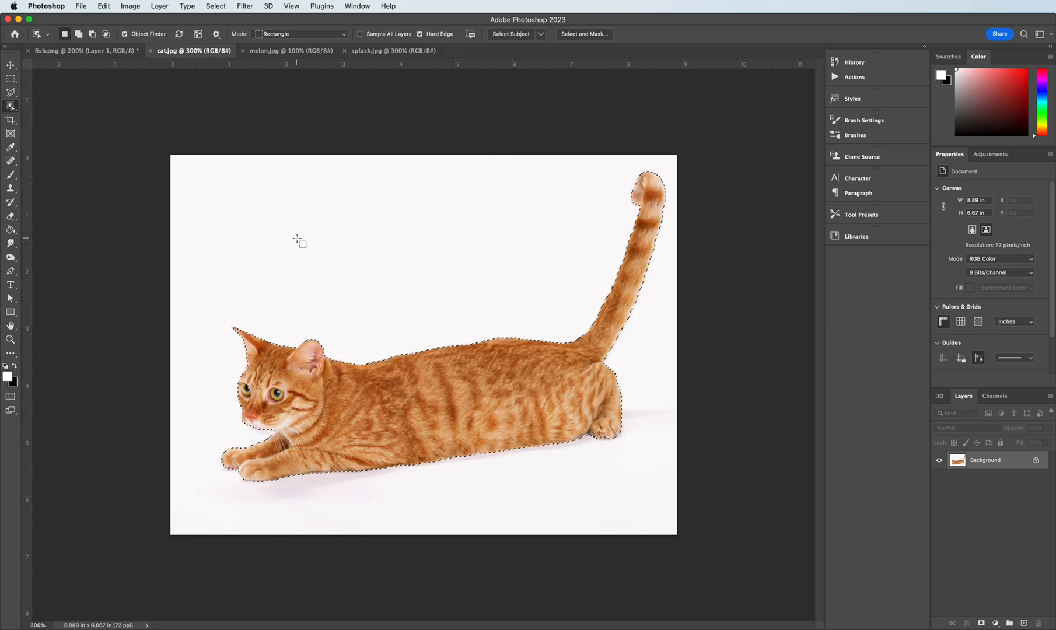
Paste the cat into fish.png as a new layer and move it up and left over the goldfish's head
{"action": "left_click", "coordinate": [116, 51]}
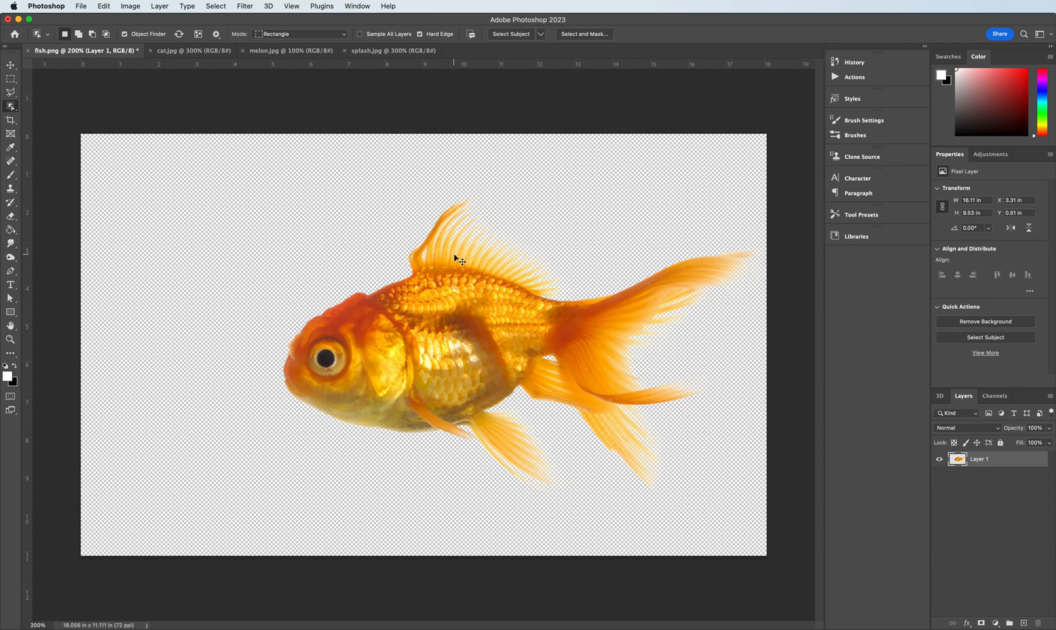
{"action": "key", "text": "super+v"}
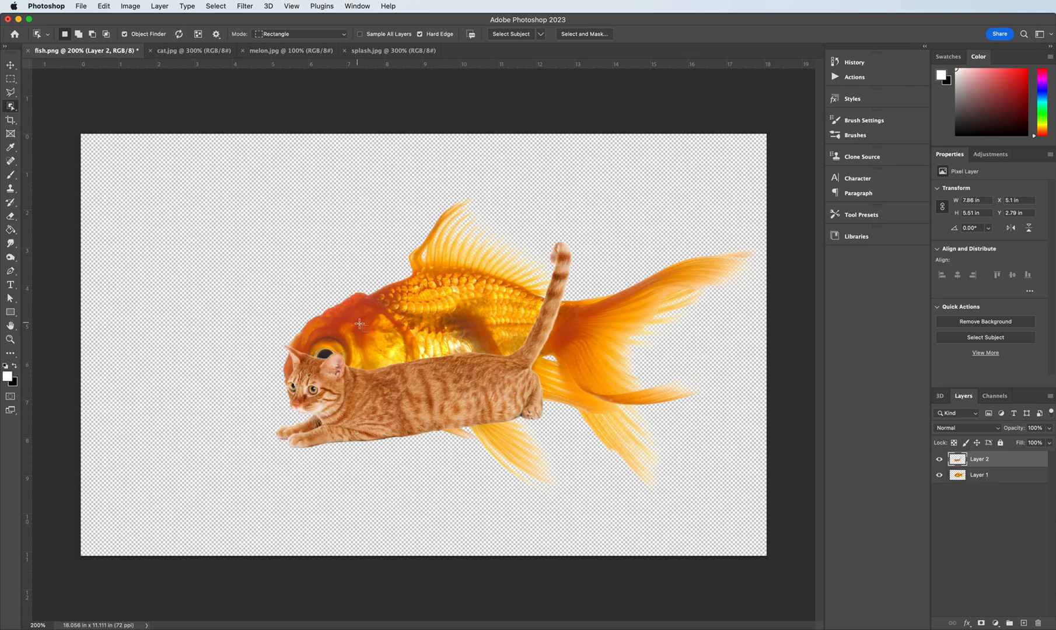
{"action": "left_click", "coordinate": [10, 66]}
{"action": "left_click_drag", "start_coordinate": [463, 385], "coordinate": [399, 327]}
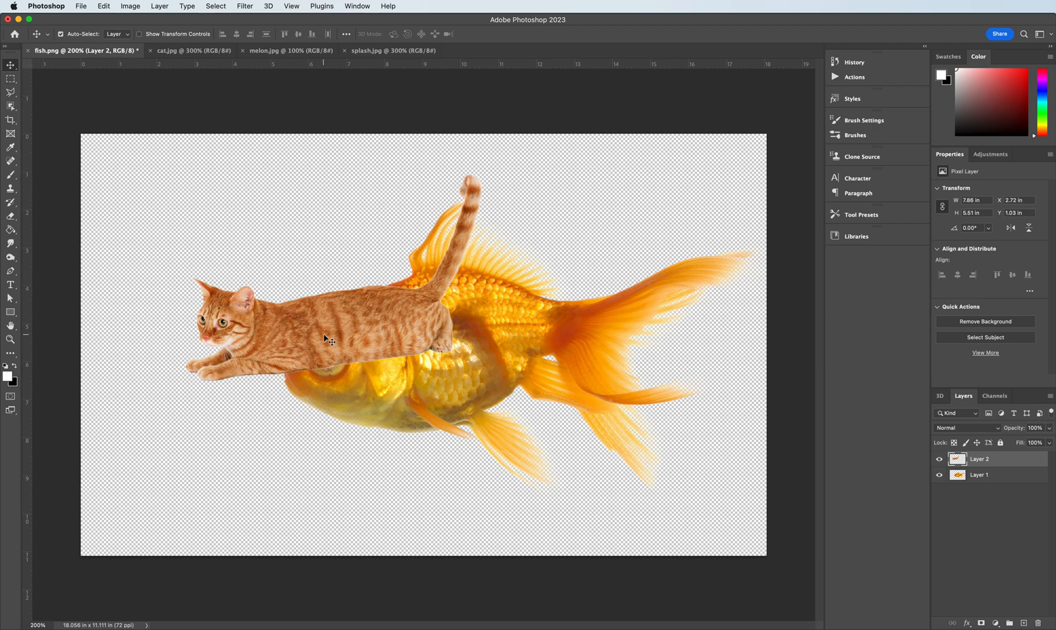
Delete the cat's tail and hindquarters with a rectangular marquee selection, and clear the selection
{"action": "left_click", "coordinate": [11, 80]}
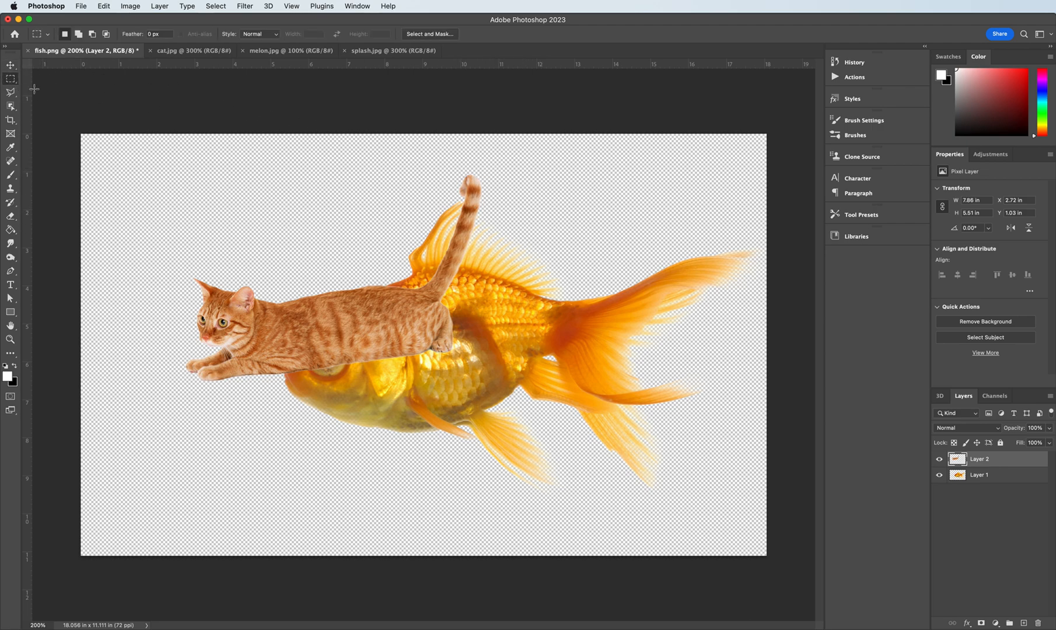
{"action": "left_click_drag", "start_coordinate": [500, 167], "coordinate": [418, 369]}
{"action": "key", "text": "Delete"}
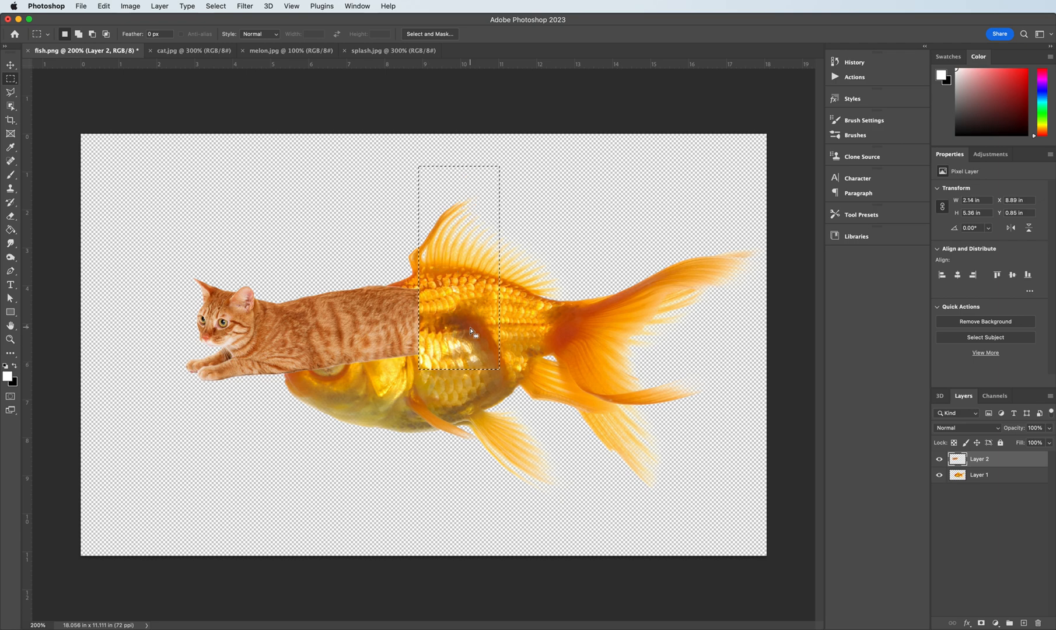
{"action": "key", "text": "super+d"}
Scale the cat layer proportionally to about 217% and position its body over the goldfish, leaving the fins and tail exposed
{"action": "key", "text": "super+t"}
{"action": "left_click_drag", "start_coordinate": [294, 322], "coordinate": [355, 311]}
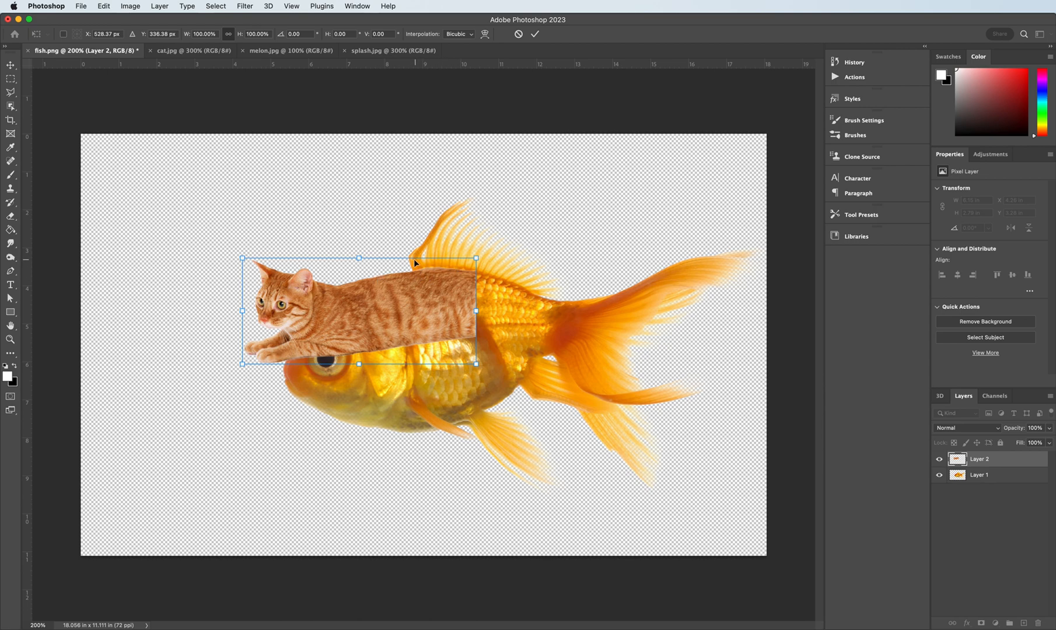
{"action": "left_click_drag", "start_coordinate": [359, 366], "coordinate": [358, 471]}
{"action": "left_click_drag", "start_coordinate": [349, 433], "coordinate": [351, 407]}
{"action": "left_click_drag", "start_coordinate": [360, 451], "coordinate": [359, 462]}
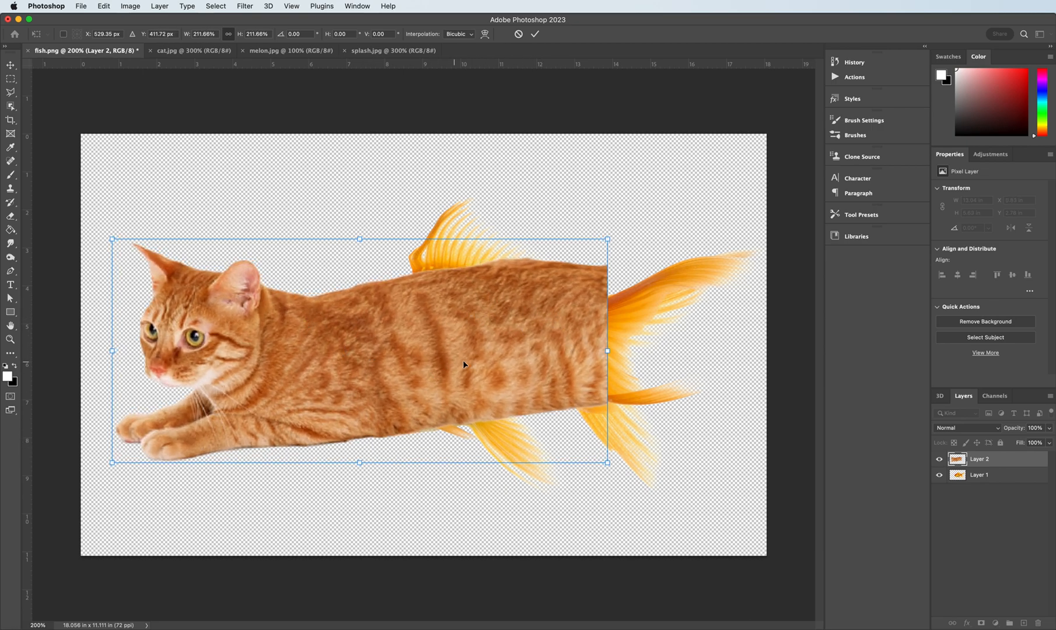
{"action": "left_click_drag", "start_coordinate": [460, 363], "coordinate": [464, 365]}
{"action": "left_click_drag", "start_coordinate": [358, 239], "coordinate": [360, 234]}
{"action": "left_click_drag", "start_coordinate": [442, 323], "coordinate": [446, 322]}
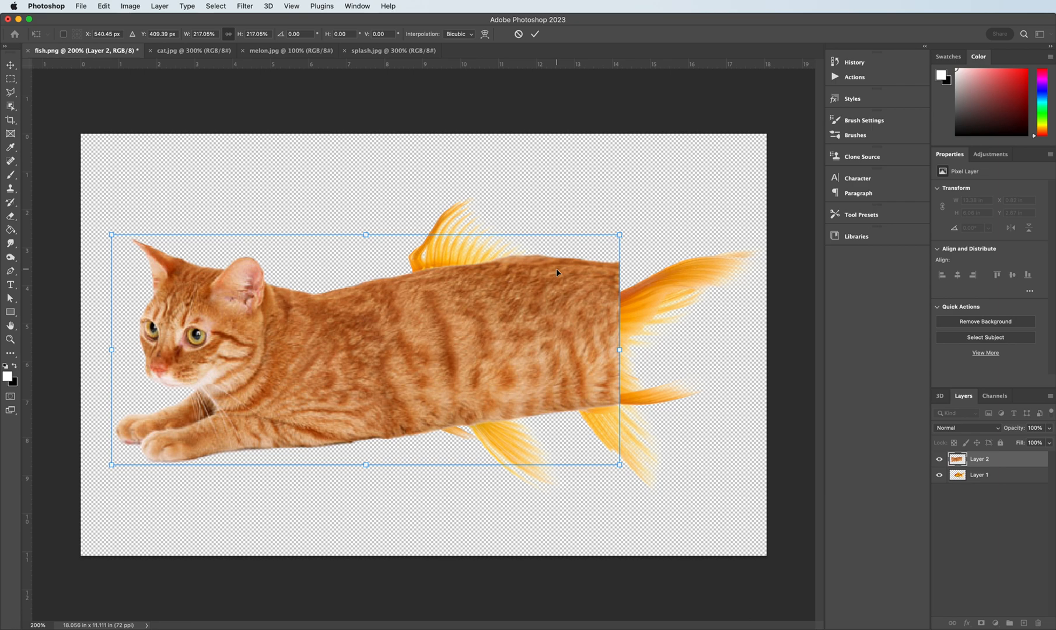
{"action": "key", "text": "Return"}
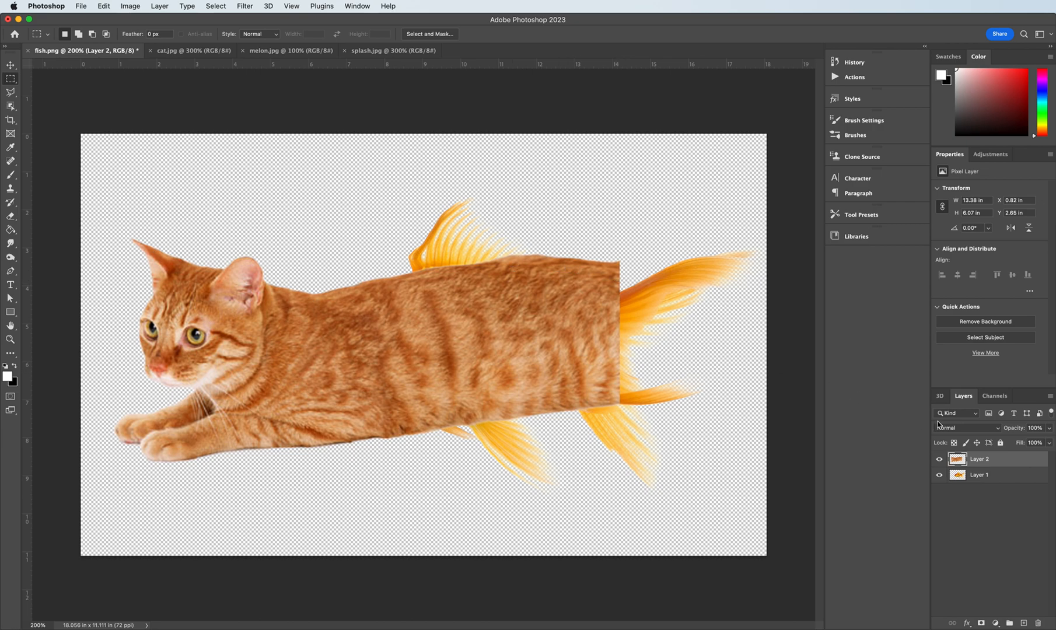
Add a layer mask to the cat layer, load the goldfish layer's outline as a selection and invert it
{"action": "left_click", "coordinate": [981, 623]}
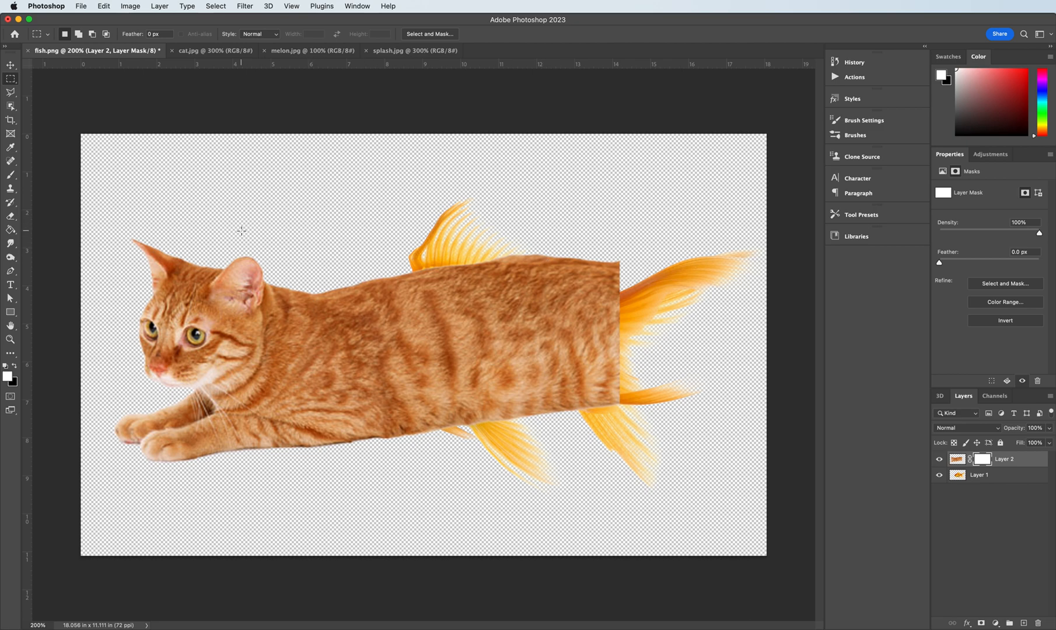
{"action": "left_click", "coordinate": [958, 476], "text": "super"}
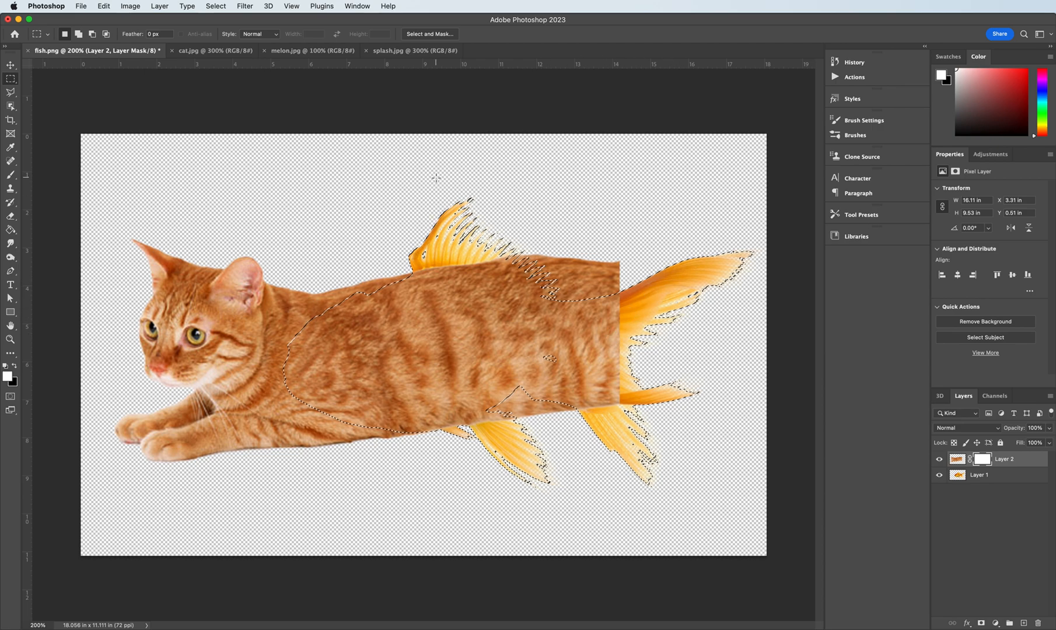
{"action": "left_click", "coordinate": [215, 6]}
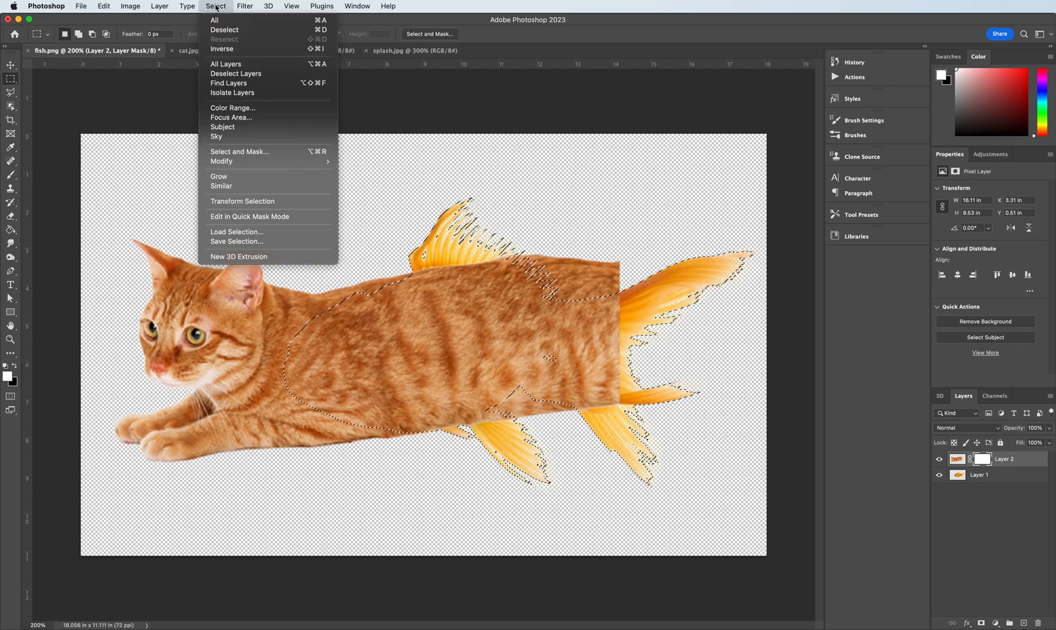
{"action": "left_click", "coordinate": [224, 50]}
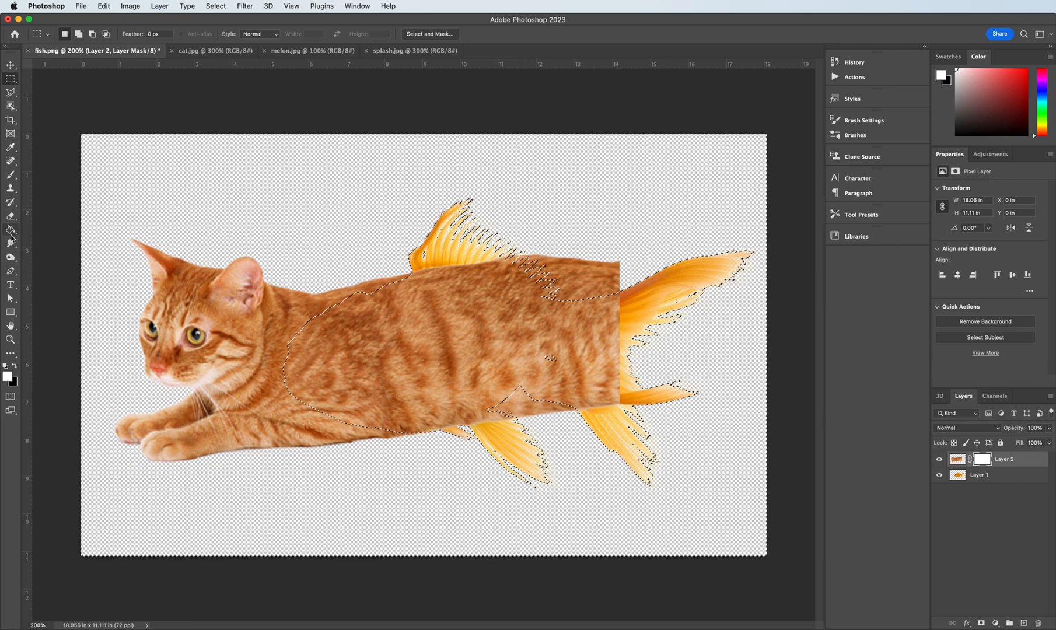
Erase the cat's fur beyond the fish outline along the rear back on the mask, using an 80 px eraser at 51% hardness
{"action": "left_click", "coordinate": [10, 216]}
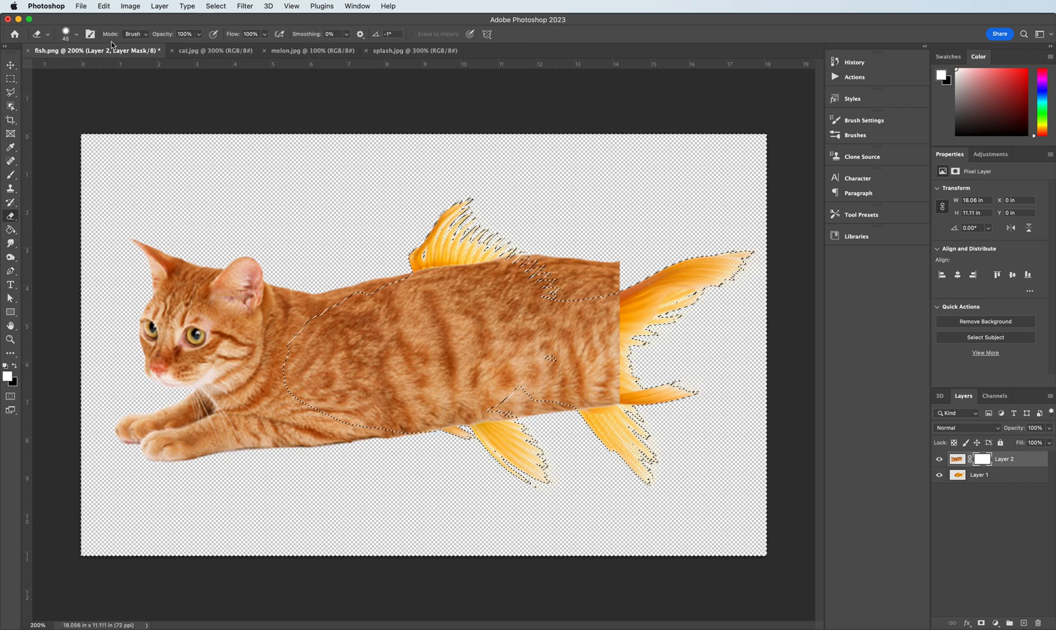
{"action": "left_click", "coordinate": [76, 35]}
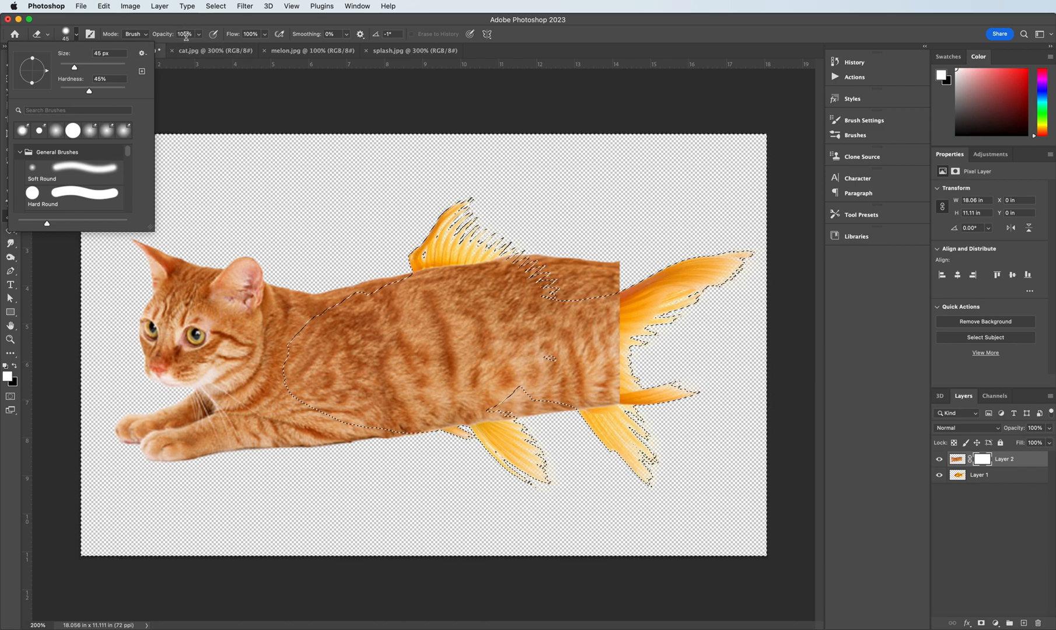
{"action": "left_click_drag", "start_coordinate": [91, 92], "coordinate": [94, 93]}
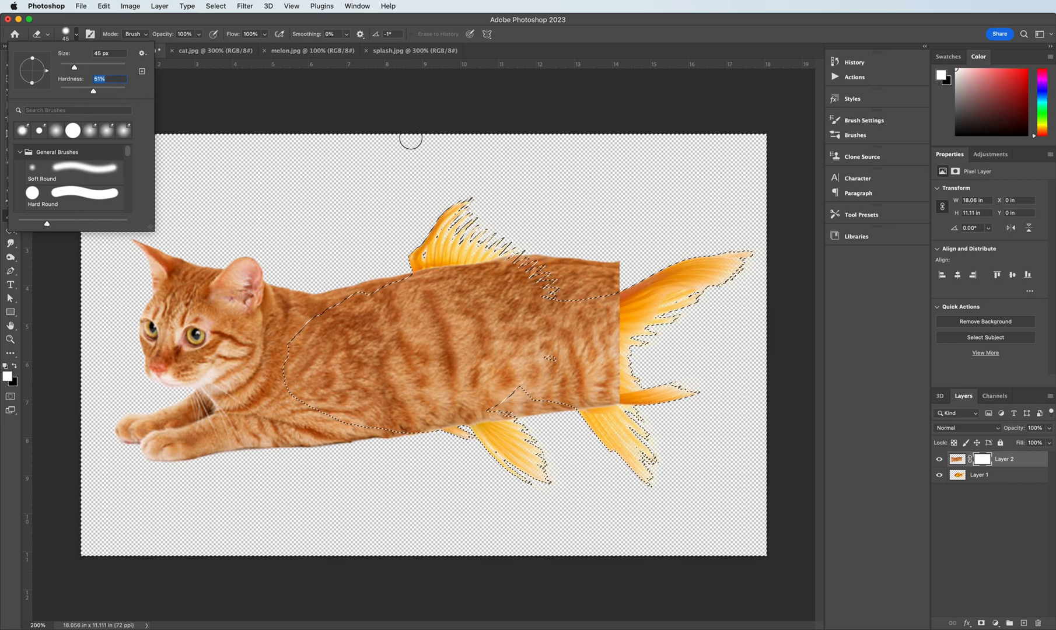
{"action": "left_click", "coordinate": [384, 21]}
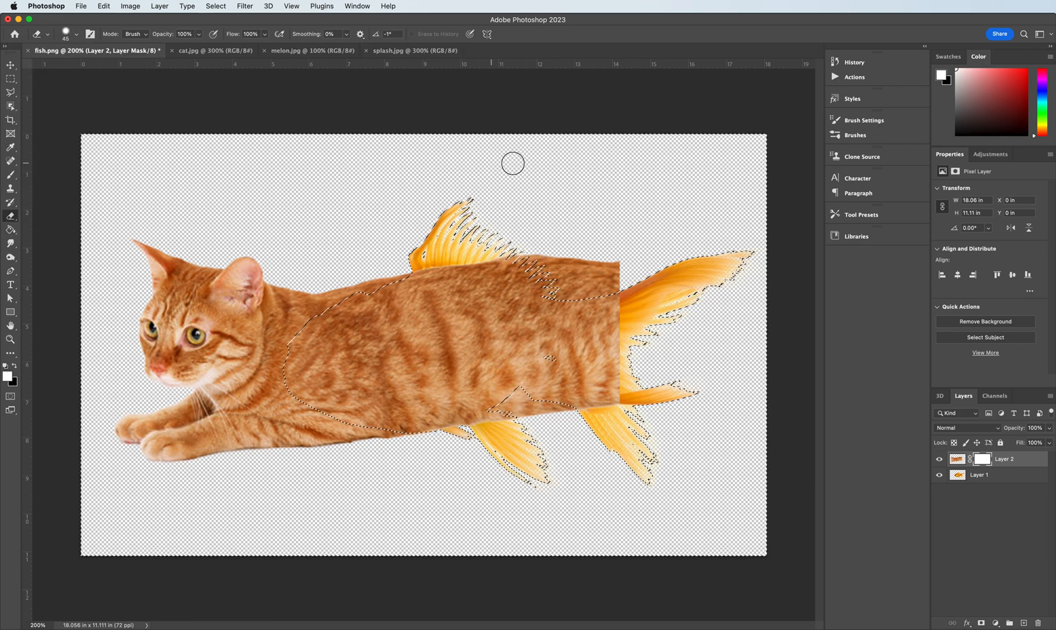
{"action": "key", "text": "bracketright"}
{"action": "key", "text": "bracketright"}
{"action": "key", "text": "bracketright"}
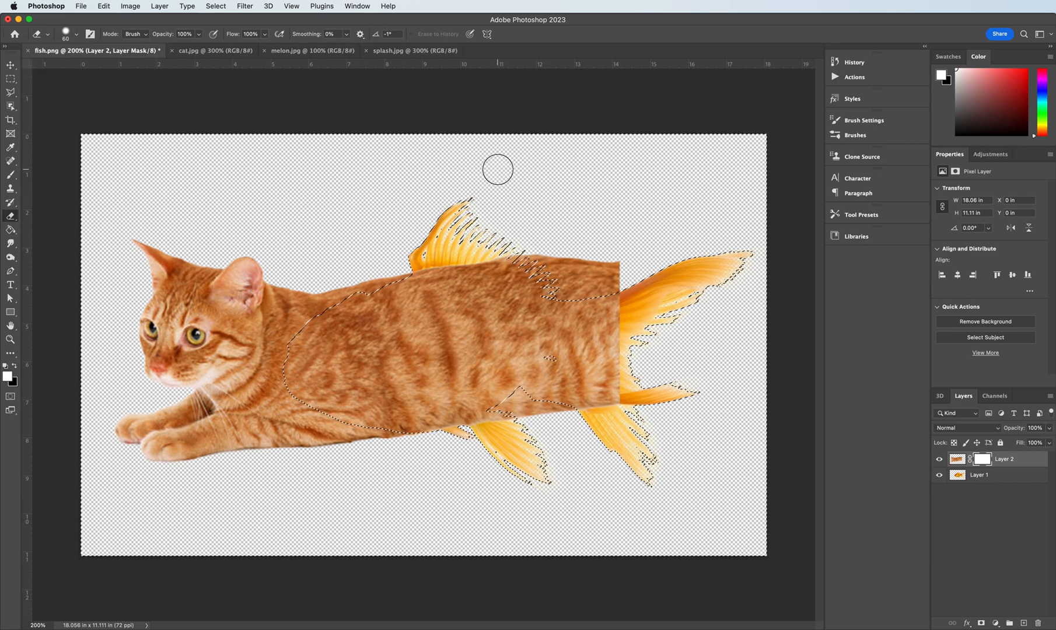
{"action": "key", "text": "bracketleft"}
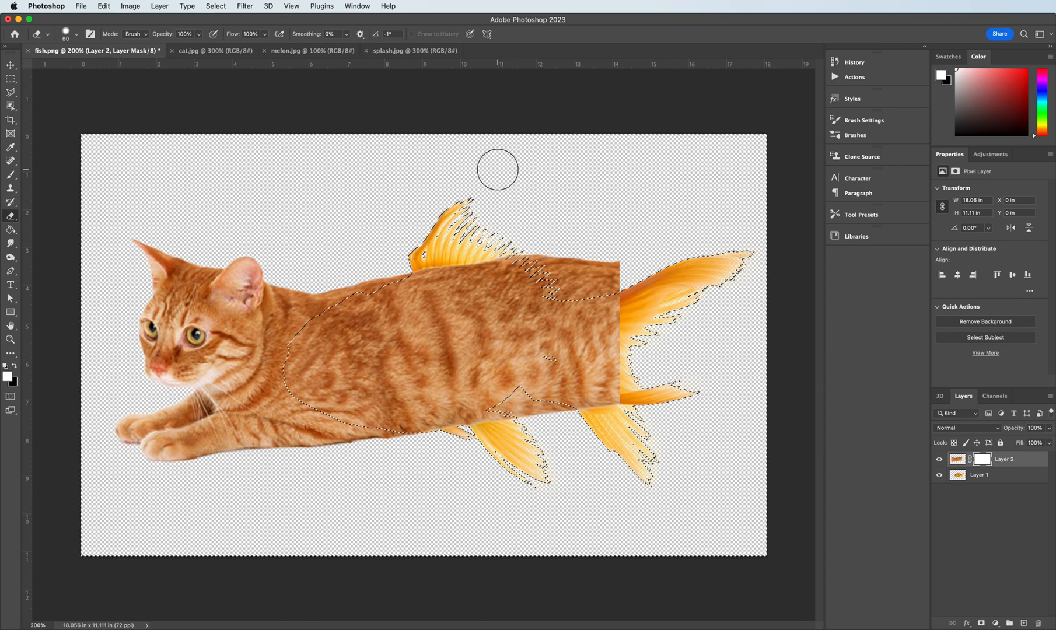
{"action": "key", "text": "bracketleft"}
{"action": "key", "text": "bracketleft"}
{"action": "key", "text": "bracketleft"}
{"action": "key", "text": "bracketright"}
{"action": "key", "text": "bracketright"}
{"action": "key", "text": "bracketright"}
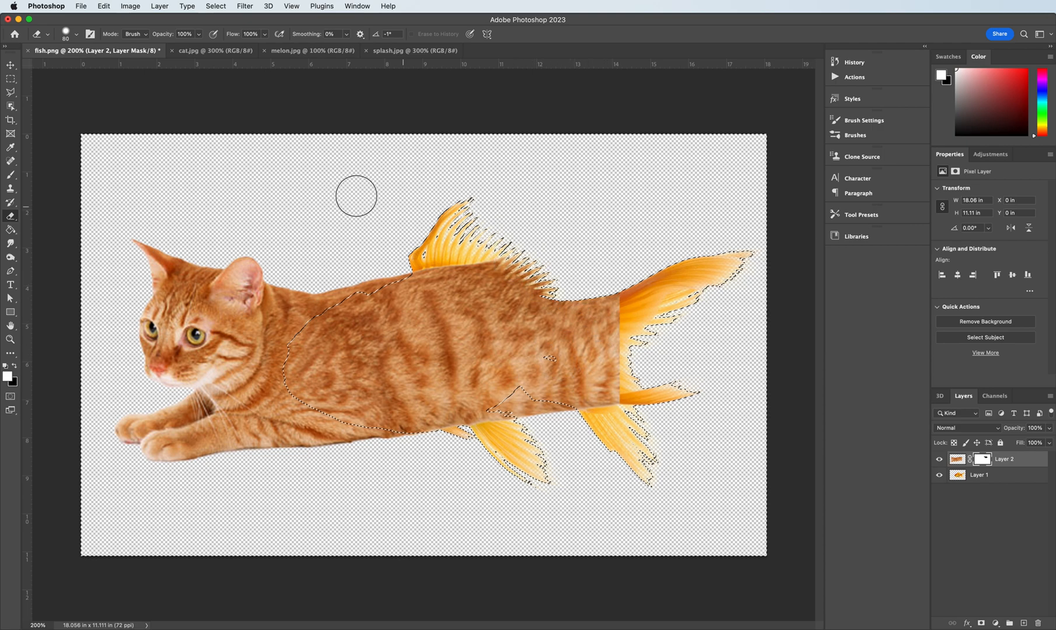
Erase the cat's rear underside outside the fish outline on the mask with the eraser at 100% hardness, and clear the selection
{"action": "left_click", "coordinate": [75, 33]}
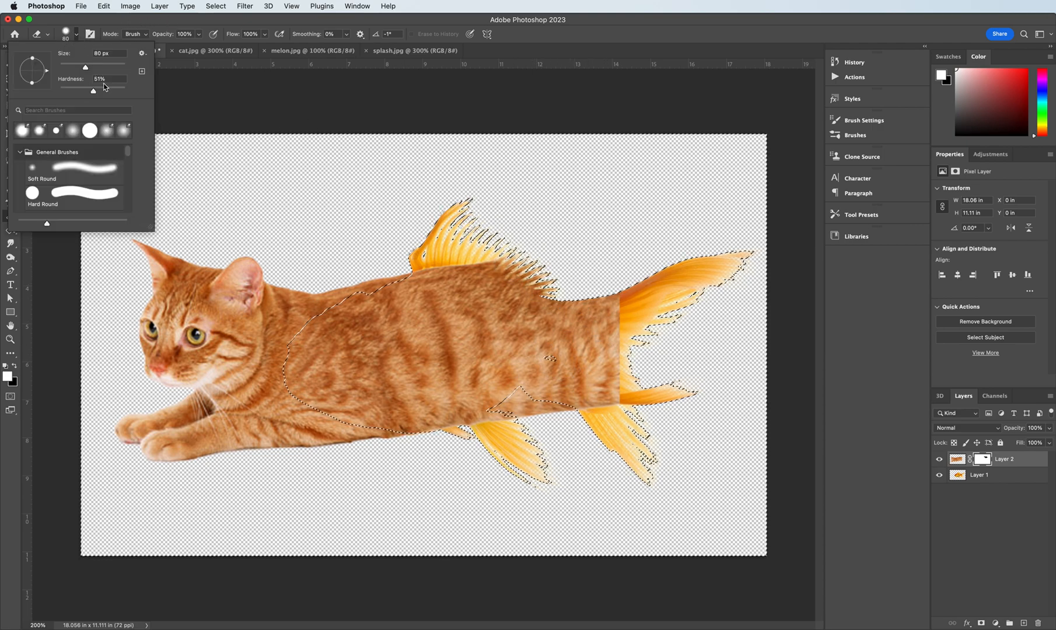
{"action": "mouse_move", "coordinate": [576, 413]}
{"action": "left_mouse_down"}
{"action": "mouse_move", "coordinate": [527, 404]}
{"action": "mouse_move", "coordinate": [522, 392]}
{"action": "mouse_move", "coordinate": [537, 397]}
{"action": "mouse_move", "coordinate": [507, 419]}
{"action": "mouse_move", "coordinate": [468, 416]}
{"action": "mouse_move", "coordinate": [497, 415]}
{"action": "mouse_move", "coordinate": [459, 431]}
{"action": "mouse_move", "coordinate": [519, 398]}
{"action": "mouse_move", "coordinate": [558, 403]}
{"action": "mouse_move", "coordinate": [542, 358]}
{"action": "mouse_move", "coordinate": [549, 366]}
{"action": "left_mouse_up"}
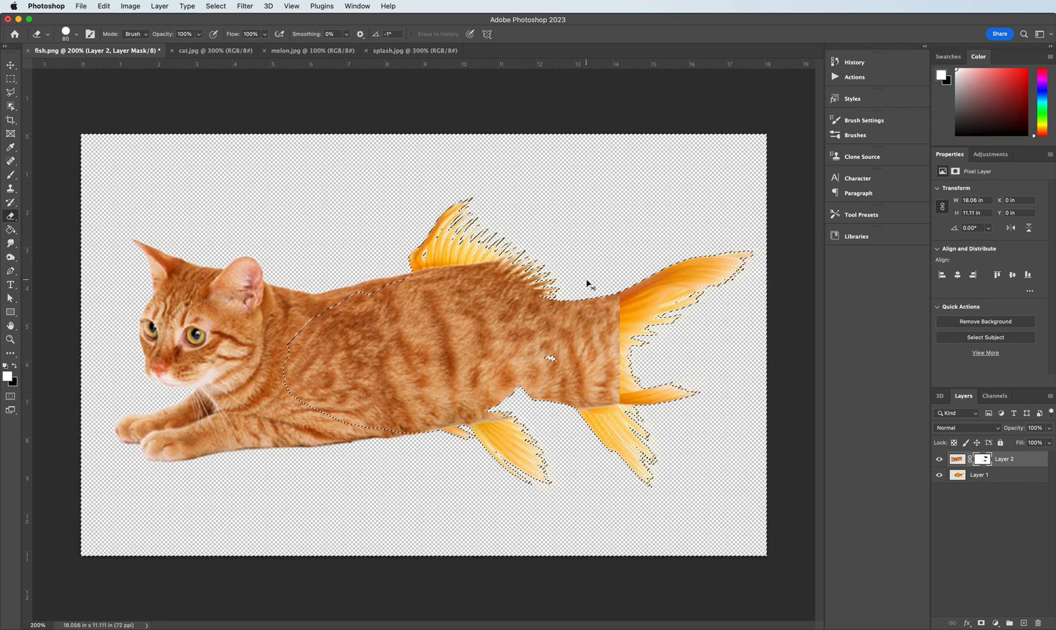
{"action": "key", "text": "super+d"}
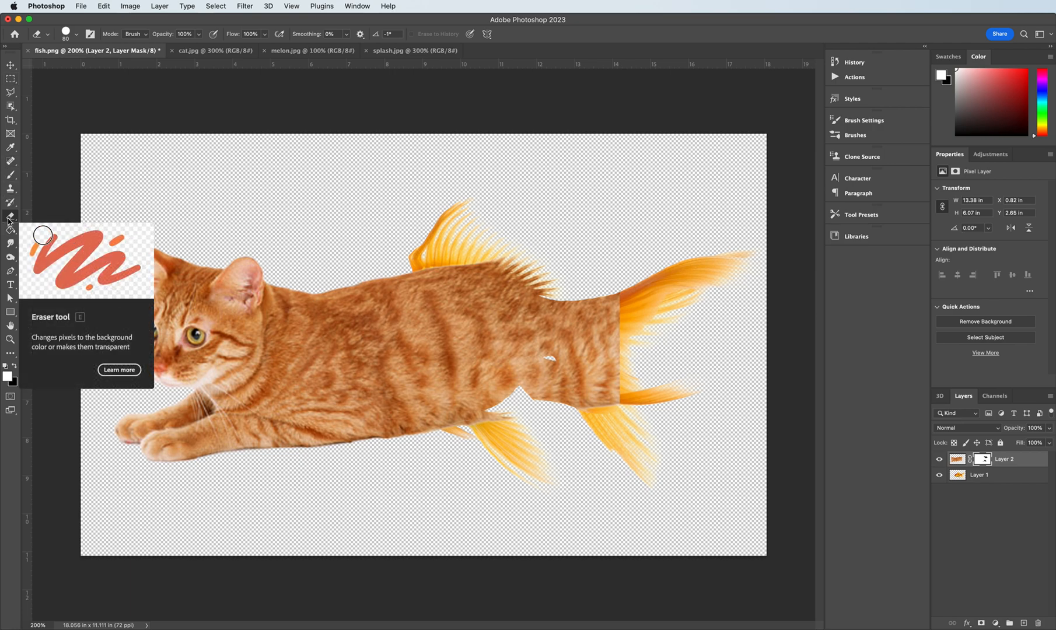
Fade the cat's rear edge into the goldfish tail on the mask, using a softened 80 px eraser at 50% opacity
{"action": "left_click", "coordinate": [76, 34]}
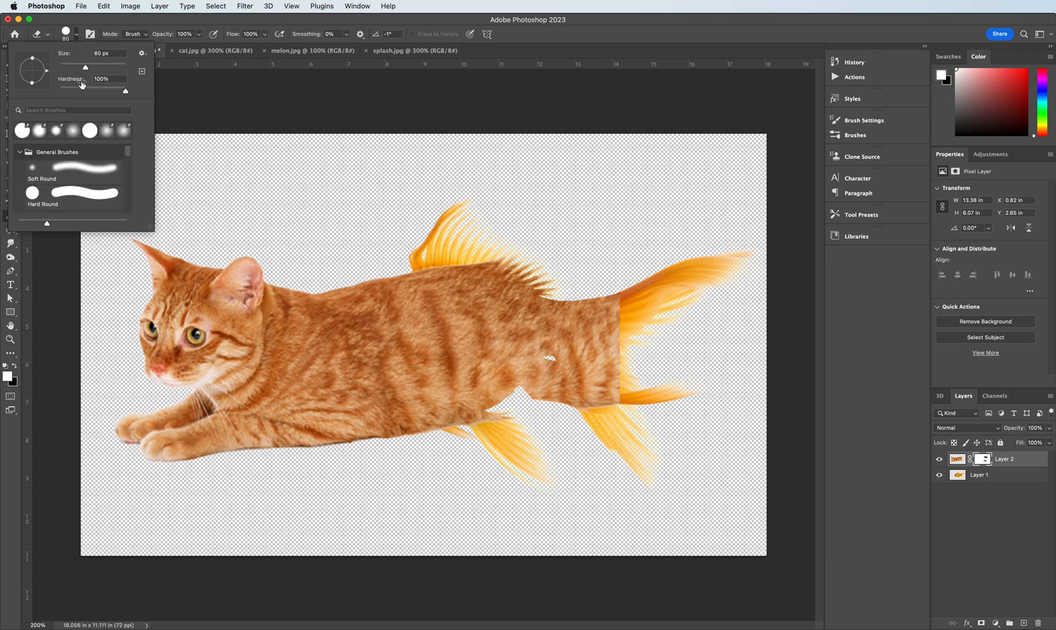
{"action": "left_click", "coordinate": [82, 88]}
{"action": "left_click", "coordinate": [197, 35]}
{"action": "left_click", "coordinate": [201, 35]}
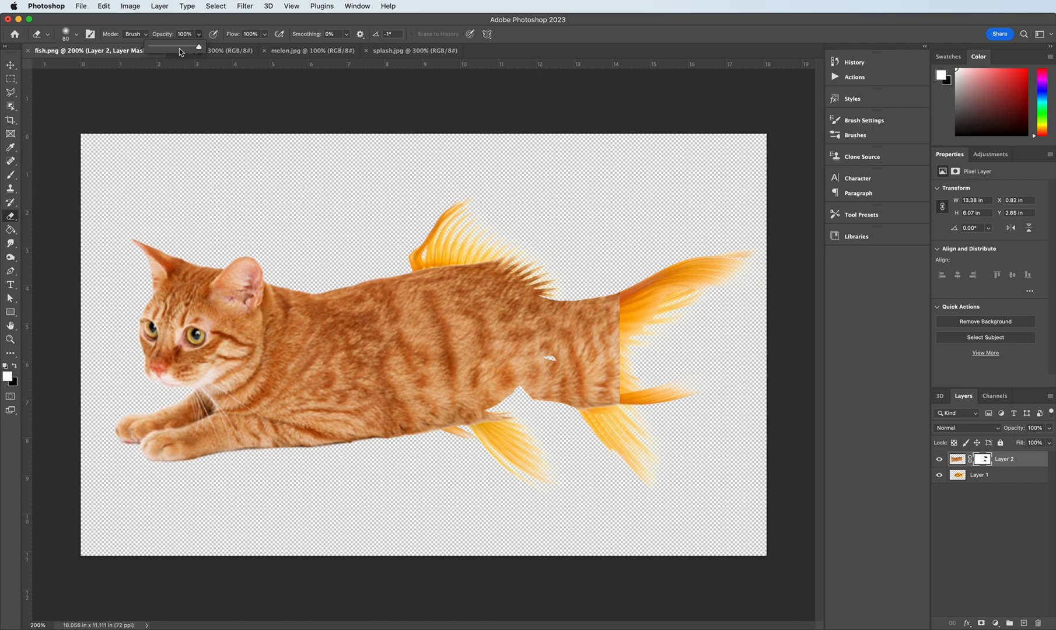
{"action": "left_click_drag", "start_coordinate": [179, 52], "coordinate": [176, 53]}
{"action": "left_click_drag", "start_coordinate": [620, 276], "coordinate": [607, 414]}
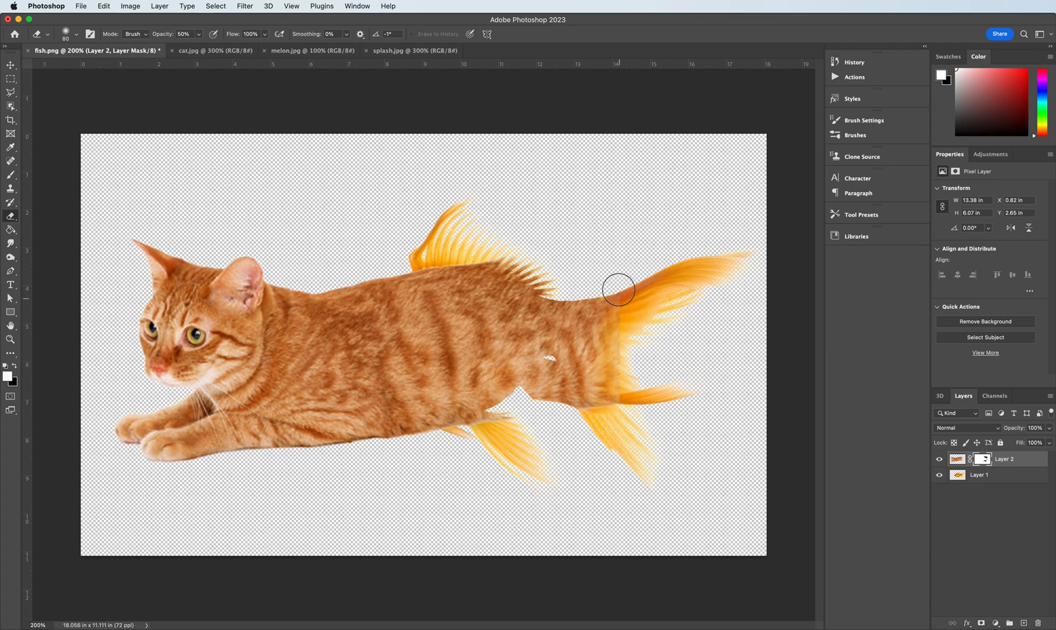
{"action": "left_click", "coordinate": [615, 336]}
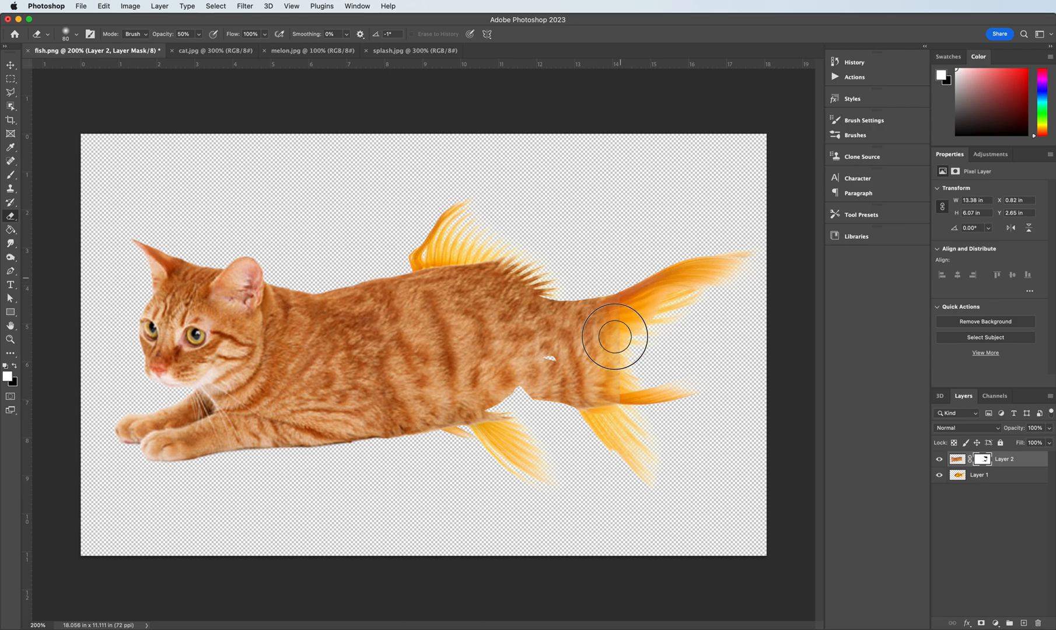
{"action": "left_click_drag", "start_coordinate": [614, 337], "coordinate": [613, 411]}
{"action": "left_click_drag", "start_coordinate": [613, 279], "coordinate": [613, 412]}
{"action": "left_click_drag", "start_coordinate": [613, 284], "coordinate": [598, 408]}
{"action": "left_click_drag", "start_coordinate": [603, 282], "coordinate": [593, 394]}
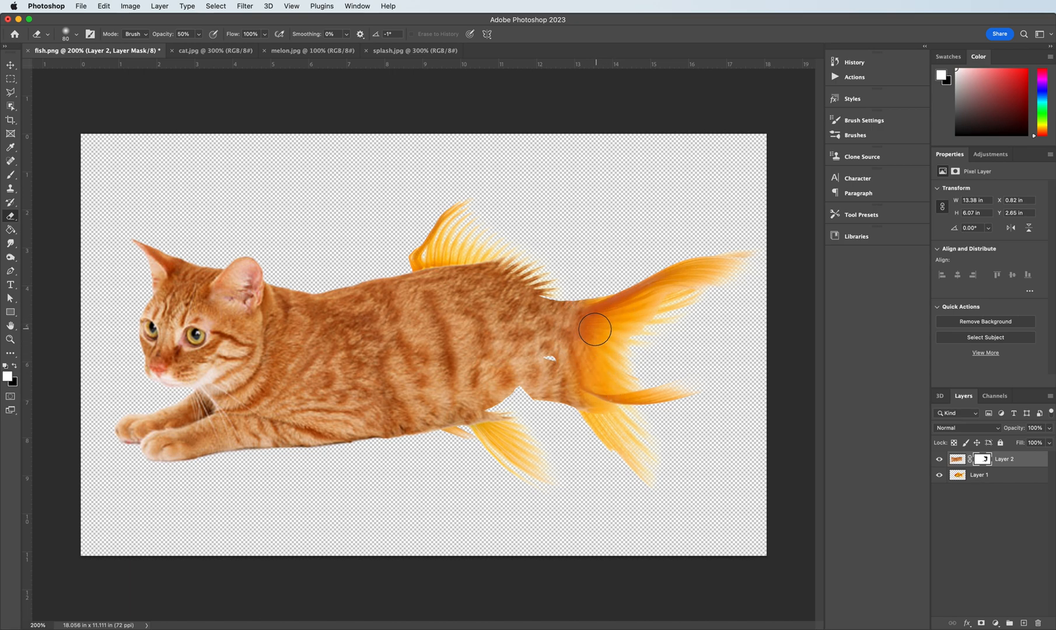
Erase more fur on the mask around the tail base and the rear underside to expose the rear lower fin
{"action": "left_click_drag", "start_coordinate": [598, 323], "coordinate": [570, 354]}
{"action": "left_click", "coordinate": [577, 340]}
{"action": "left_click", "coordinate": [577, 364]}
{"action": "left_click_drag", "start_coordinate": [596, 429], "coordinate": [544, 383]}
{"action": "mouse_move", "coordinate": [575, 397]}
{"action": "left_mouse_down"}
{"action": "mouse_move", "coordinate": [540, 381]}
{"action": "mouse_move", "coordinate": [587, 403]}
{"action": "mouse_move", "coordinate": [534, 373]}
{"action": "mouse_move", "coordinate": [579, 386]}
{"action": "left_mouse_up"}
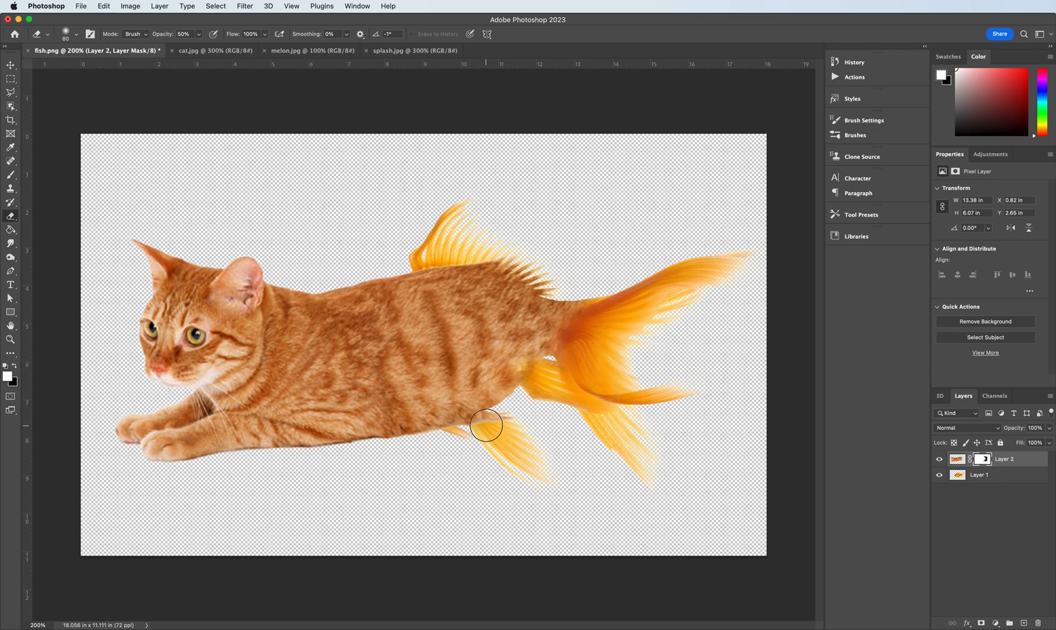
Reduce the eraser to 30 px and blend the fur at the base of the lower belly fin and on the rear flank
{"action": "key", "text": "bracketleft"}
{"action": "key", "text": "bracketleft"}
{"action": "key", "text": "bracketleft"}
{"action": "key", "text": "bracketleft"}
{"action": "key", "text": "bracketleft"}
{"action": "mouse_move", "coordinate": [473, 418]}
{"action": "left_mouse_down"}
{"action": "mouse_move", "coordinate": [520, 420]}
{"action": "mouse_move", "coordinate": [464, 417]}
{"action": "mouse_move", "coordinate": [488, 414]}
{"action": "left_mouse_up"}
{"action": "mouse_move", "coordinate": [587, 307]}
{"action": "left_mouse_down"}
{"action": "mouse_move", "coordinate": [567, 298]}
{"action": "mouse_move", "coordinate": [592, 307]}
{"action": "mouse_move", "coordinate": [561, 321]}
{"action": "mouse_move", "coordinate": [551, 348]}
{"action": "mouse_move", "coordinate": [585, 342]}
{"action": "mouse_move", "coordinate": [551, 354]}
{"action": "mouse_move", "coordinate": [544, 373]}
{"action": "mouse_move", "coordinate": [552, 362]}
{"action": "mouse_move", "coordinate": [514, 366]}
{"action": "mouse_move", "coordinate": [536, 374]}
{"action": "mouse_move", "coordinate": [526, 387]}
{"action": "mouse_move", "coordinate": [504, 356]}
{"action": "mouse_move", "coordinate": [517, 349]}
{"action": "mouse_move", "coordinate": [473, 349]}
{"action": "mouse_move", "coordinate": [507, 362]}
{"action": "left_mouse_up"}
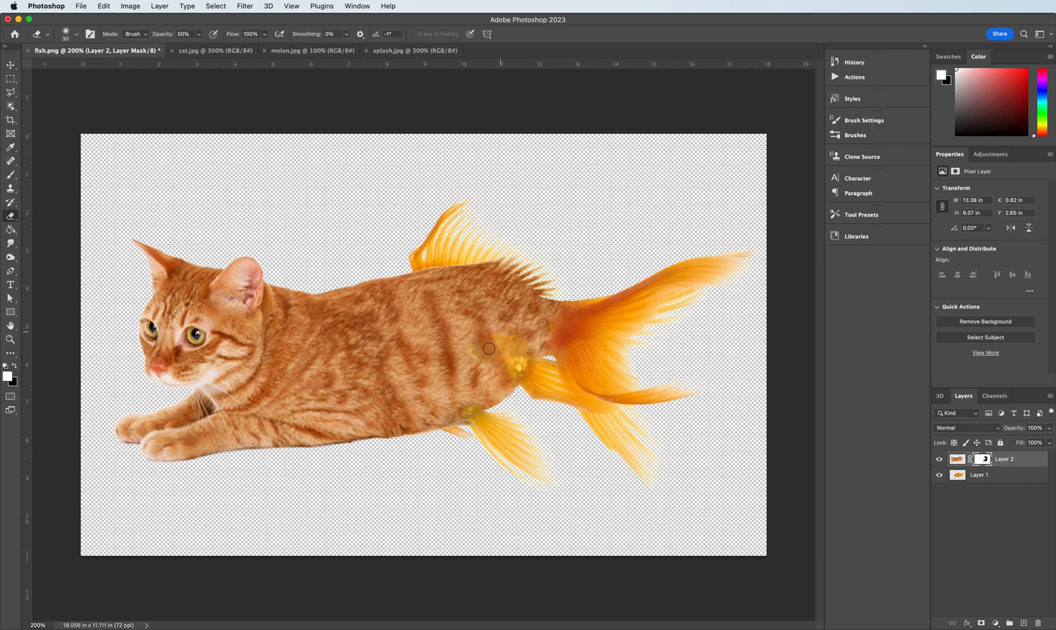
Erase the fur covering the base of the small belly fin in front with the 30 px eraser
{"action": "key", "text": "p"}
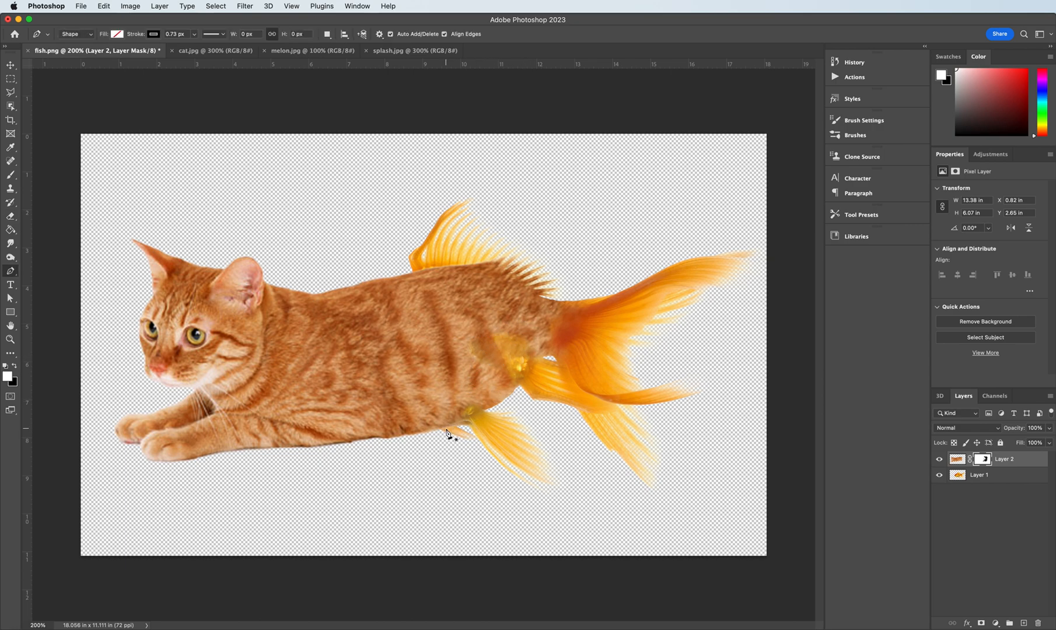
{"action": "left_click", "coordinate": [10, 216]}
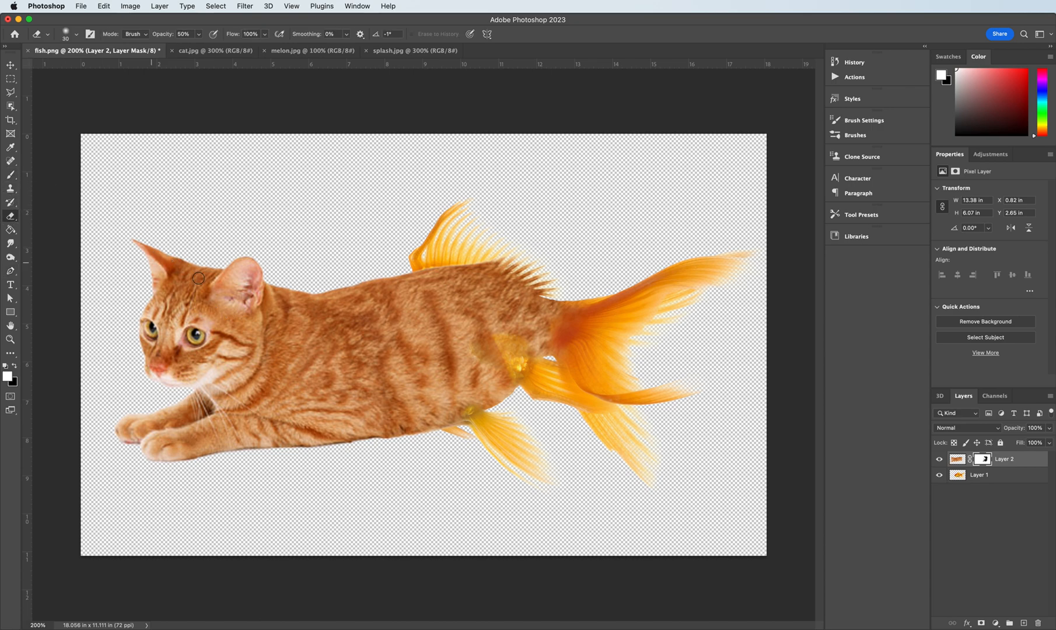
{"action": "left_click_drag", "start_coordinate": [440, 424], "coordinate": [449, 431]}
{"action": "left_click", "coordinate": [460, 435]}
{"action": "left_click", "coordinate": [443, 425]}
Enlarge the eraser to 50 px and soften the fur edge along the base of the dorsal fin
{"action": "key", "text": "bracketright"}
{"action": "key", "text": "bracketright"}
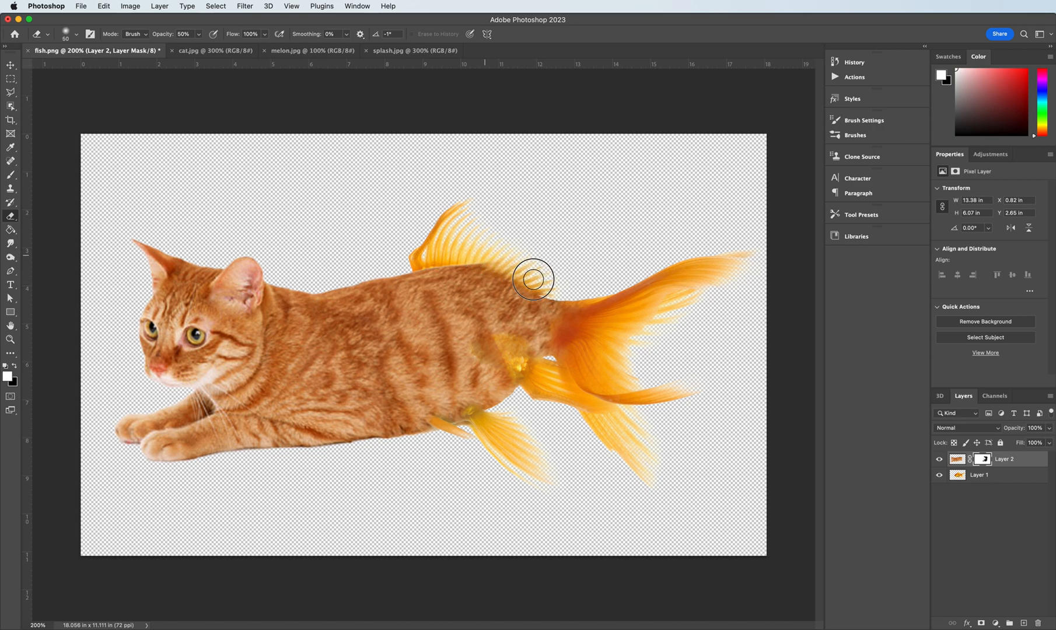
{"action": "left_click_drag", "start_coordinate": [543, 287], "coordinate": [438, 254]}
{"action": "left_click_drag", "start_coordinate": [513, 269], "coordinate": [441, 259]}
{"action": "left_click_drag", "start_coordinate": [528, 275], "coordinate": [435, 259]}
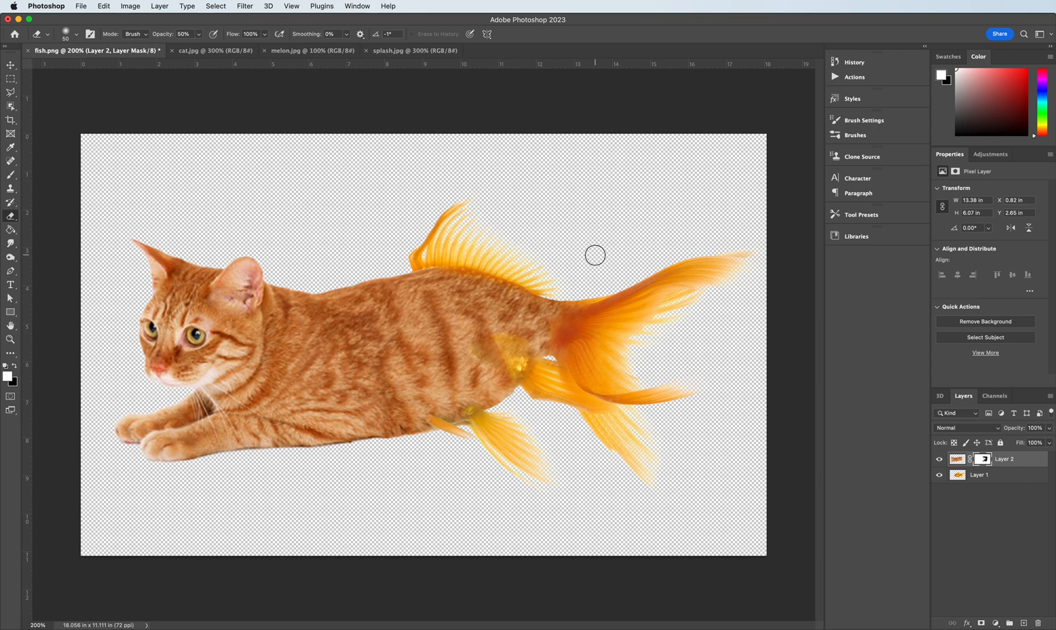
Erase a test patch on the cat's mid-body, and restore the fur by painting white on the mask with a 125 px brush
{"action": "mouse_move", "coordinate": [526, 350]}
{"action": "left_mouse_down"}
{"action": "mouse_move", "coordinate": [428, 320]}
{"action": "mouse_move", "coordinate": [466, 336]}
{"action": "mouse_move", "coordinate": [435, 335]}
{"action": "mouse_move", "coordinate": [449, 329]}
{"action": "mouse_move", "coordinate": [431, 322]}
{"action": "mouse_move", "coordinate": [458, 317]}
{"action": "left_mouse_up"}
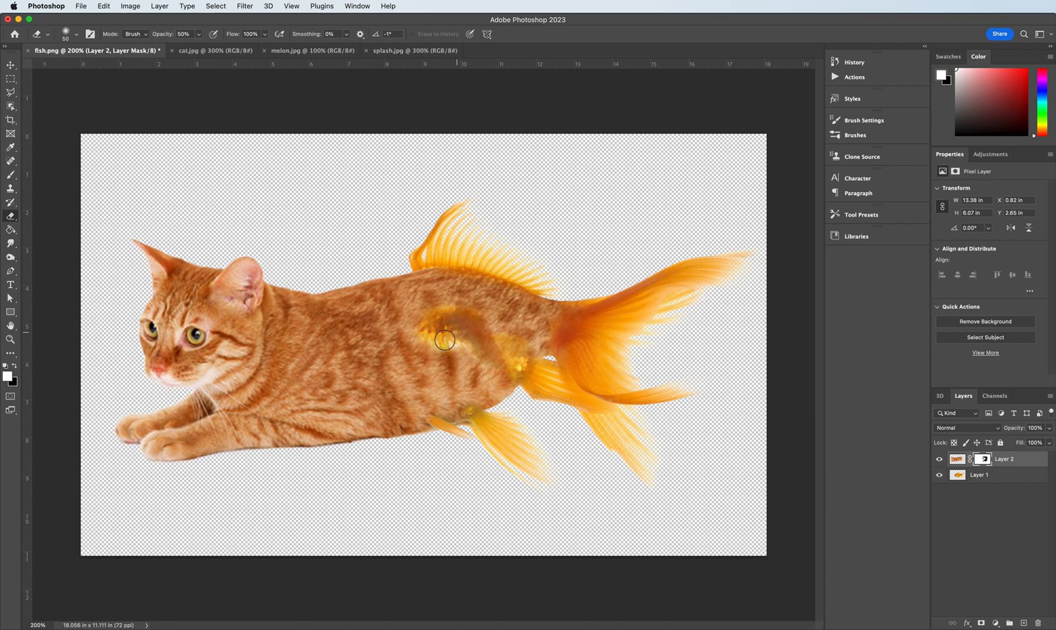
{"action": "left_click", "coordinate": [10, 175]}
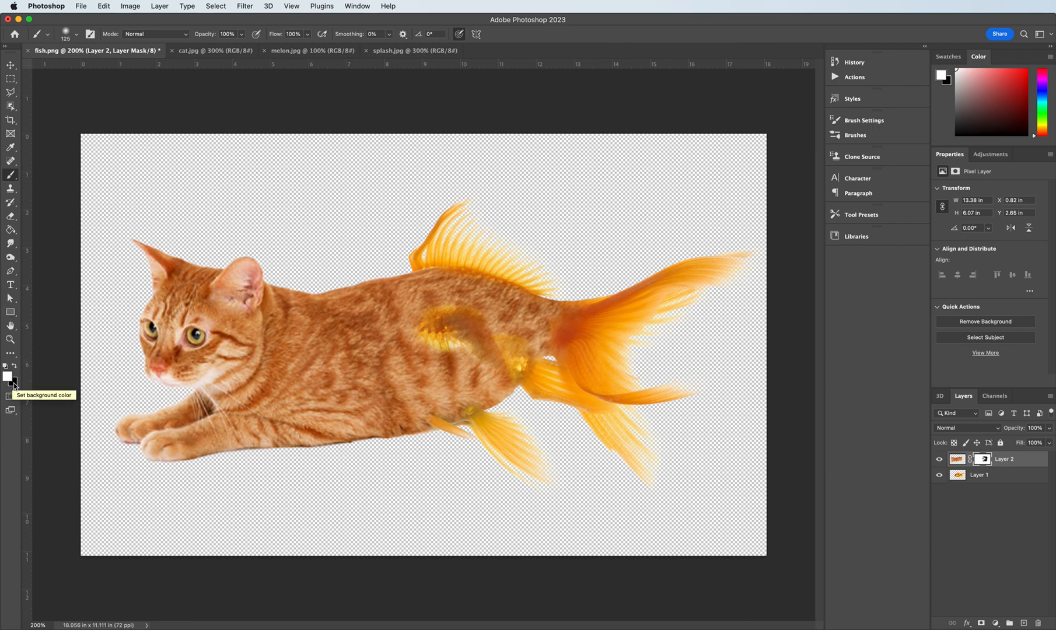
{"action": "left_click_drag", "start_coordinate": [429, 327], "coordinate": [409, 333]}
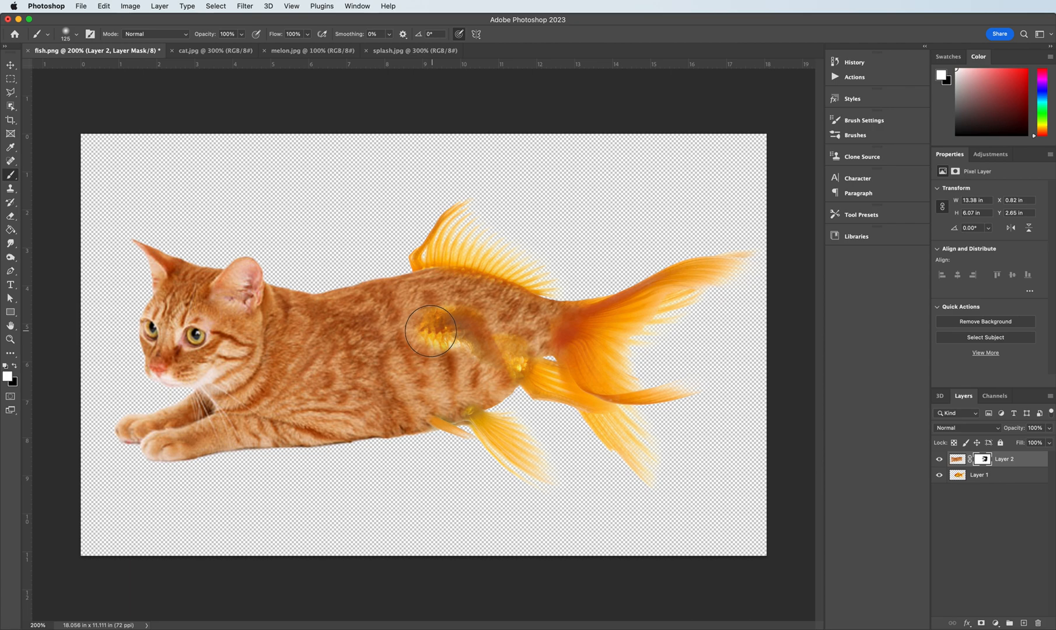
{"action": "mouse_move", "coordinate": [431, 331]}
{"action": "left_mouse_down"}
{"action": "mouse_move", "coordinate": [498, 335]}
{"action": "mouse_move", "coordinate": [492, 347]}
{"action": "mouse_move", "coordinate": [504, 342]}
{"action": "mouse_move", "coordinate": [512, 354]}
{"action": "mouse_move", "coordinate": [470, 369]}
{"action": "left_mouse_up"}
Restore fur around the belly fin's base with a 45 px white brush, and along the rear back at 49% opacity
{"action": "key", "text": "bracketleft"}
{"action": "key", "text": "bracketleft"}
{"action": "key", "text": "bracketleft"}
{"action": "key", "text": "bracketleft"}
{"action": "key", "text": "bracketleft"}
{"action": "key", "text": "bracketleft"}
{"action": "key", "text": "bracketleft"}
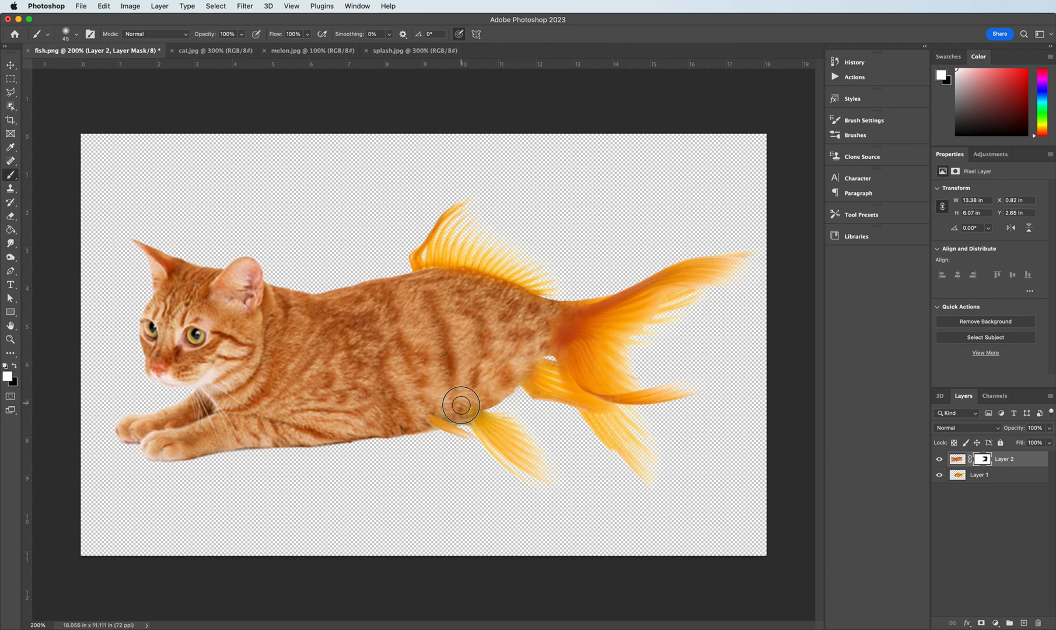
{"action": "left_click_drag", "start_coordinate": [460, 408], "coordinate": [477, 396]}
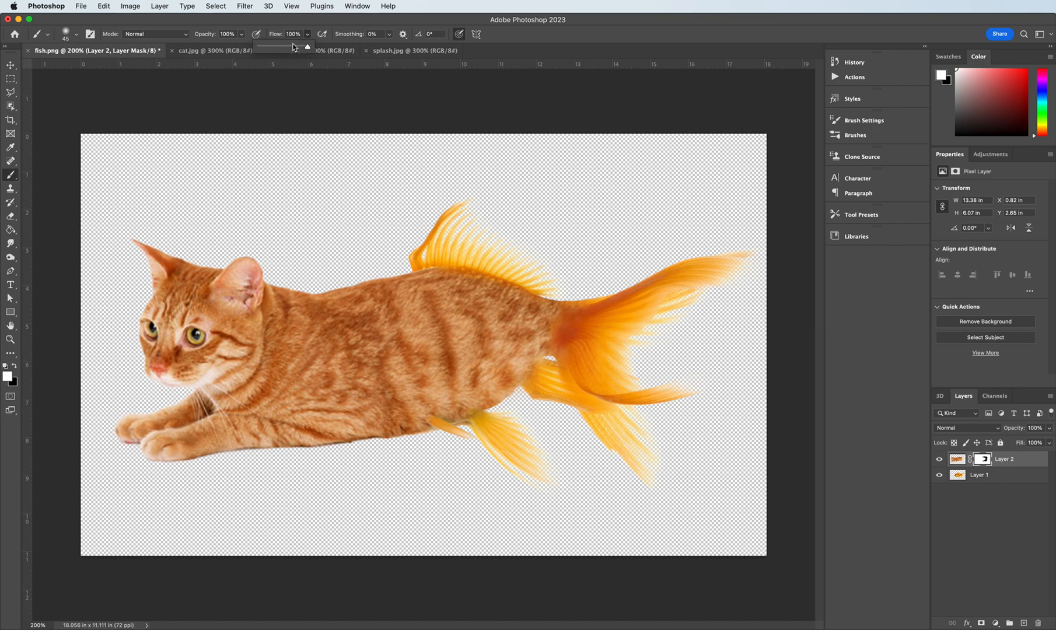
{"action": "left_click", "coordinate": [241, 34]}
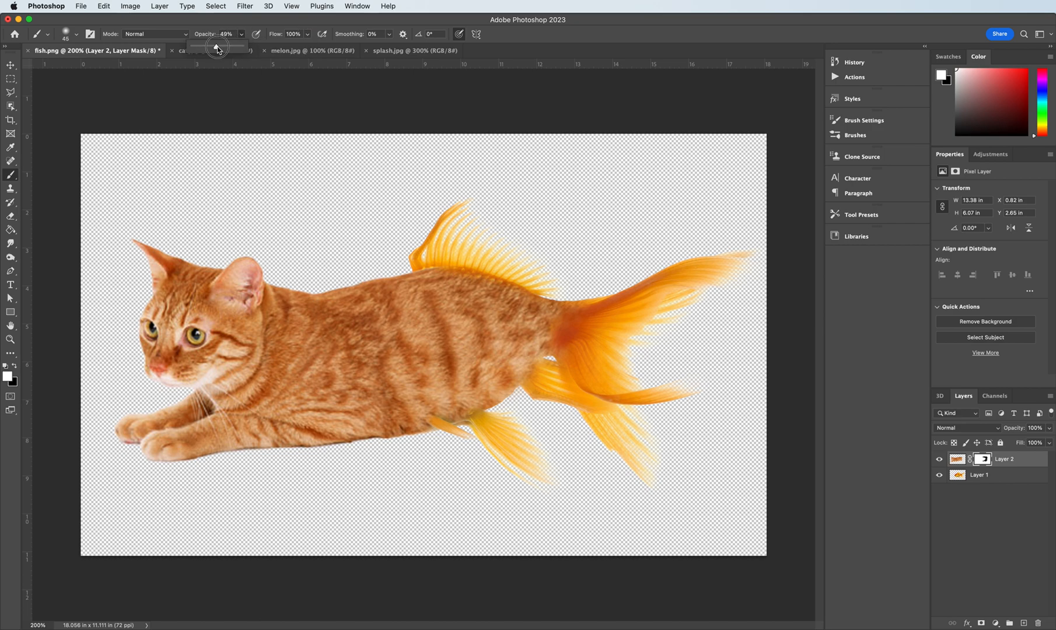
{"action": "mouse_move", "coordinate": [470, 286]}
{"action": "left_mouse_down"}
{"action": "mouse_move", "coordinate": [490, 291]}
{"action": "mouse_move", "coordinate": [459, 283]}
{"action": "mouse_move", "coordinate": [511, 297]}
{"action": "mouse_move", "coordinate": [504, 287]}
{"action": "mouse_move", "coordinate": [513, 301]}
{"action": "left_mouse_up"}
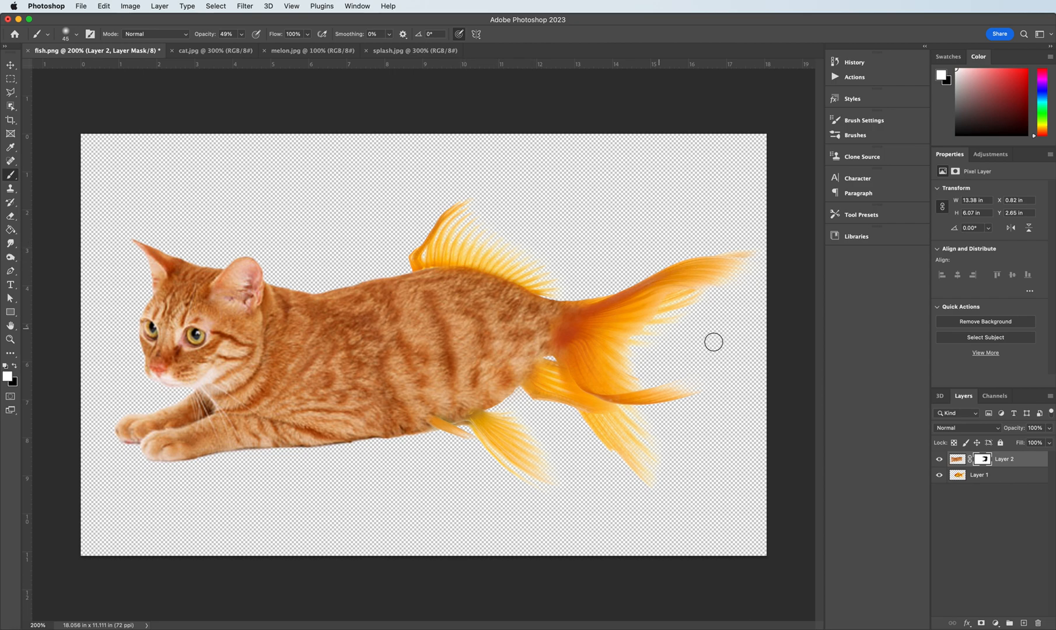
Rename the goldfish layer as fish and the cat layer as cat
{"action": "left_click", "coordinate": [958, 477]}
{"action": "double_click", "coordinate": [976, 476]}
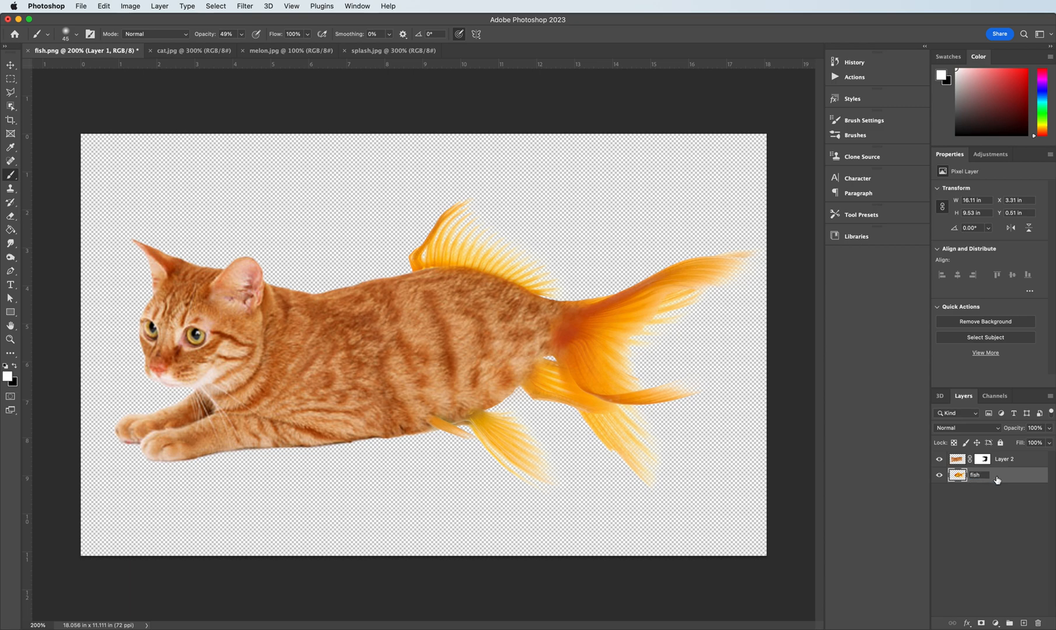
{"action": "type", "text": "fish"}
{"action": "double_click", "coordinate": [1004, 459]}
{"action": "key", "text": "BackSpace"}
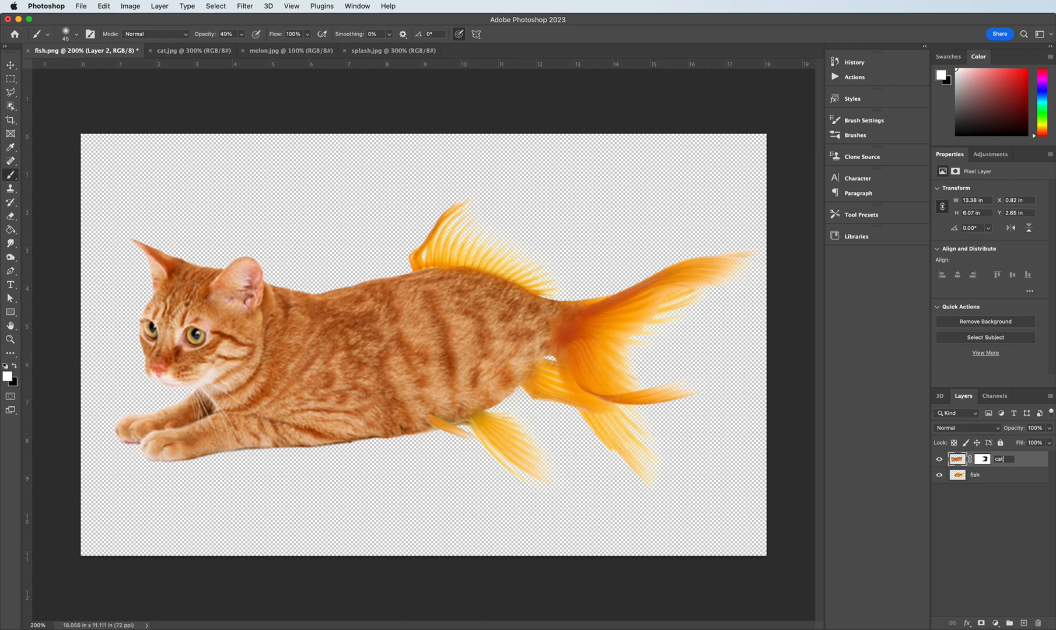
{"action": "key", "text": "Return"}
Apply a Hue/Saturation adjustment to the fish layer with hue -10 and reduced saturation to match the cat's fur
{"action": "left_click", "coordinate": [973, 477]}
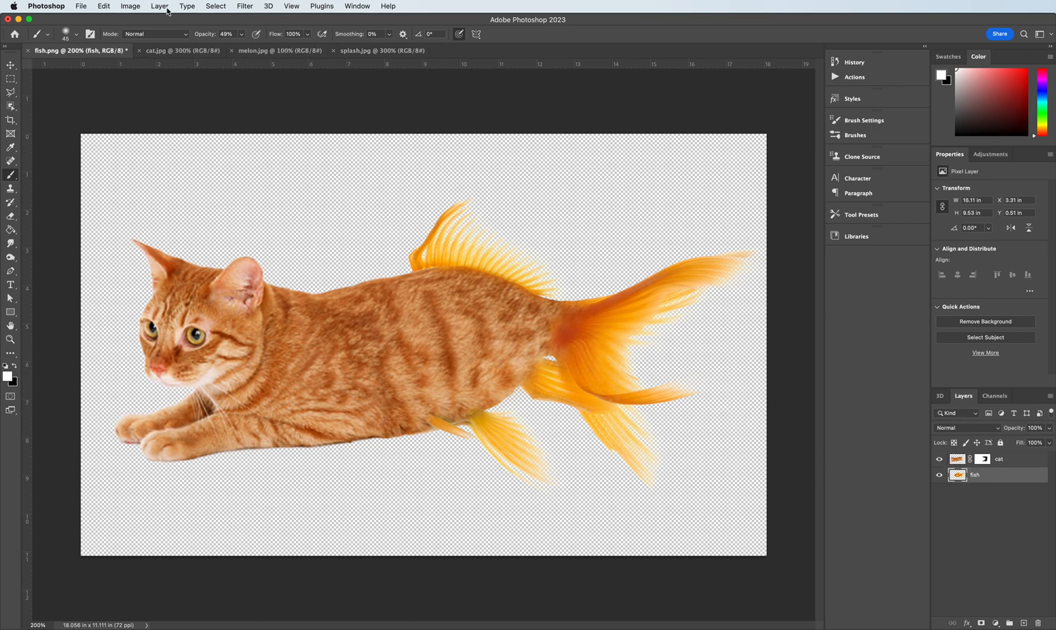
{"action": "left_click", "coordinate": [130, 7]}
{"action": "mouse_move", "coordinate": [151, 34]}
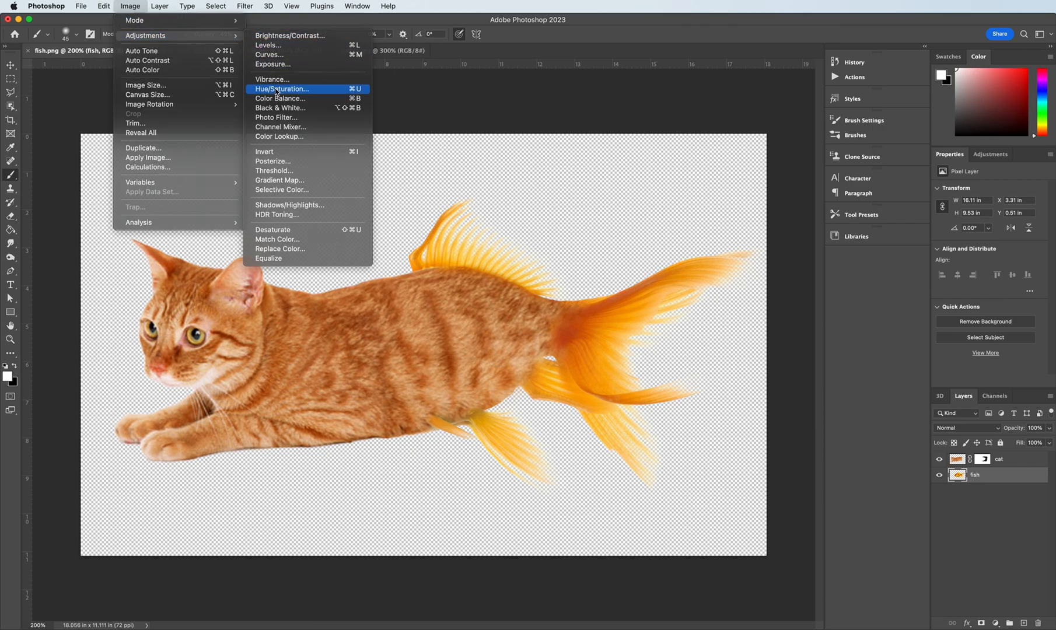
{"action": "left_click", "coordinate": [274, 90]}
{"action": "left_click_drag", "start_coordinate": [343, 404], "coordinate": [727, 88]}
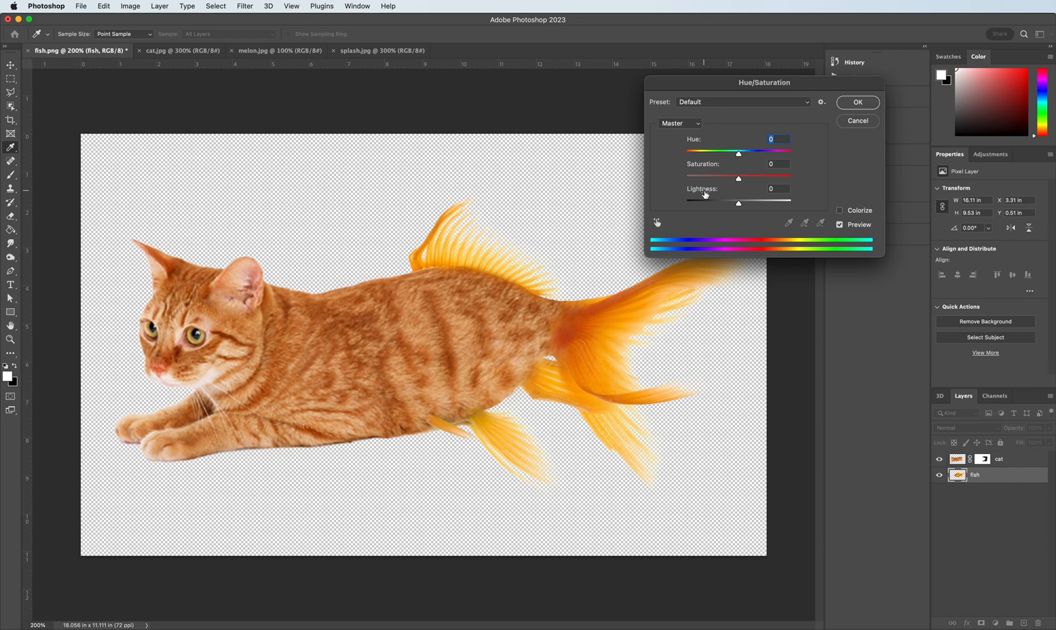
{"action": "left_click_drag", "start_coordinate": [740, 154], "coordinate": [734, 155]}
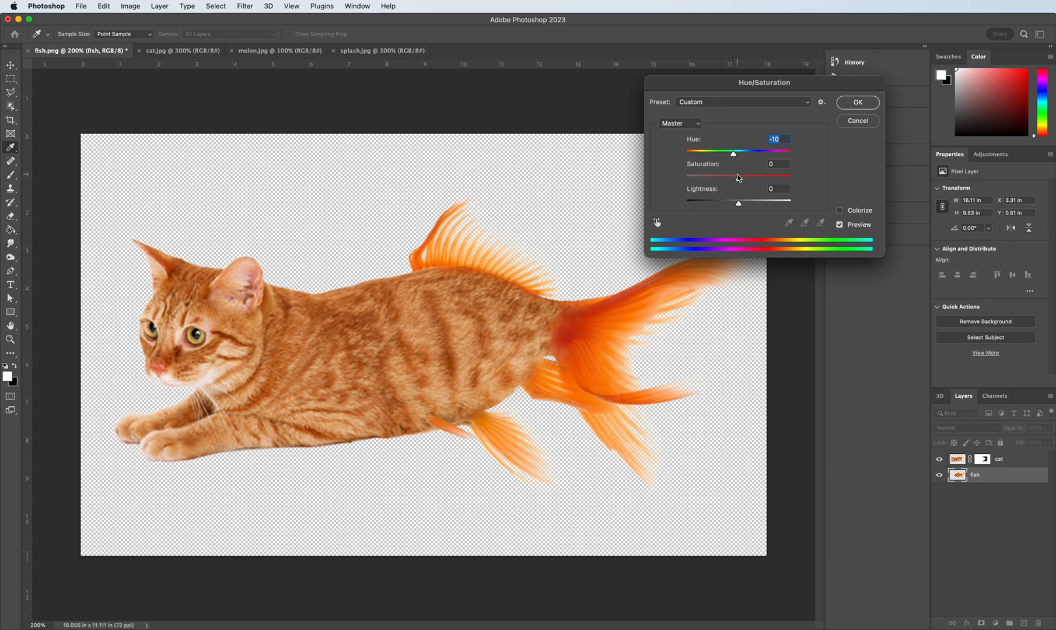
{"action": "left_click_drag", "start_coordinate": [739, 180], "coordinate": [718, 182]}
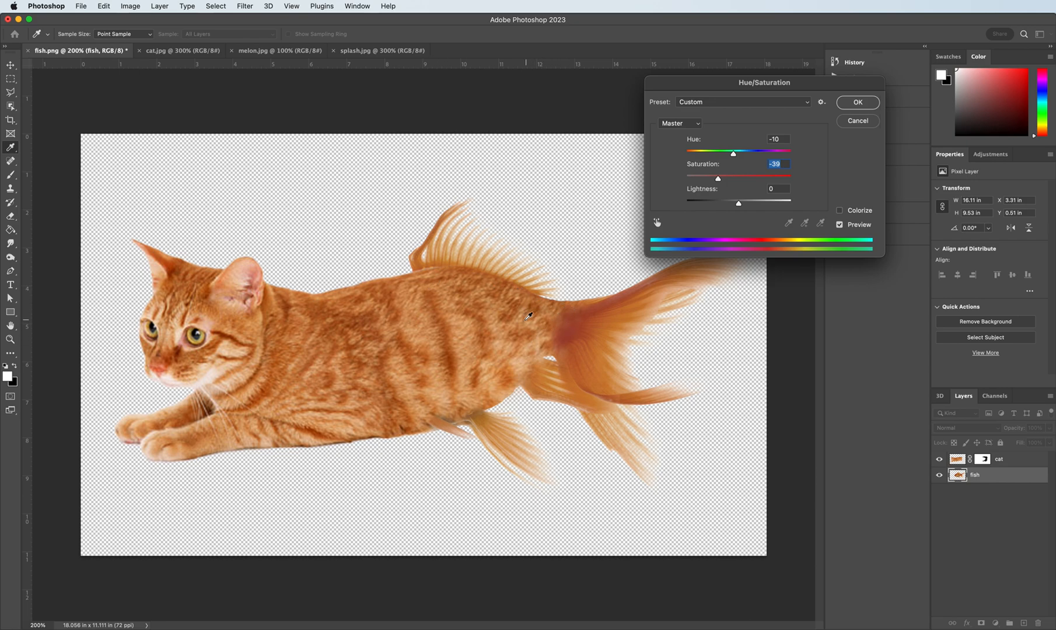
{"action": "left_click", "coordinate": [718, 180]}
{"action": "mouse_move", "coordinate": [719, 182]}
{"action": "left_mouse_down"}
{"action": "mouse_move", "coordinate": [736, 183]}
{"action": "mouse_move", "coordinate": [726, 184]}
{"action": "left_mouse_up"}
{"action": "mouse_move", "coordinate": [736, 205]}
{"action": "left_mouse_down"}
{"action": "mouse_move", "coordinate": [720, 205]}
{"action": "mouse_move", "coordinate": [738, 205]}
{"action": "left_mouse_up"}
{"action": "left_click", "coordinate": [857, 103]}
{"action": "key", "text": "b"}
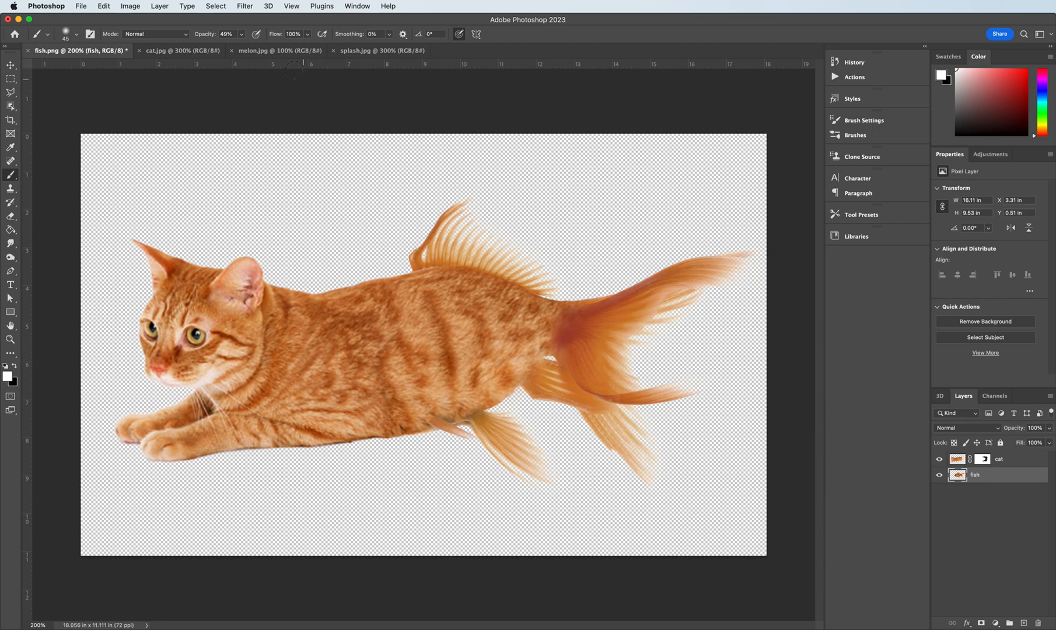
Switch to the melon.jpg document and set its canvas size to 1000 by 1000 pixels
{"action": "left_click", "coordinate": [283, 51]}
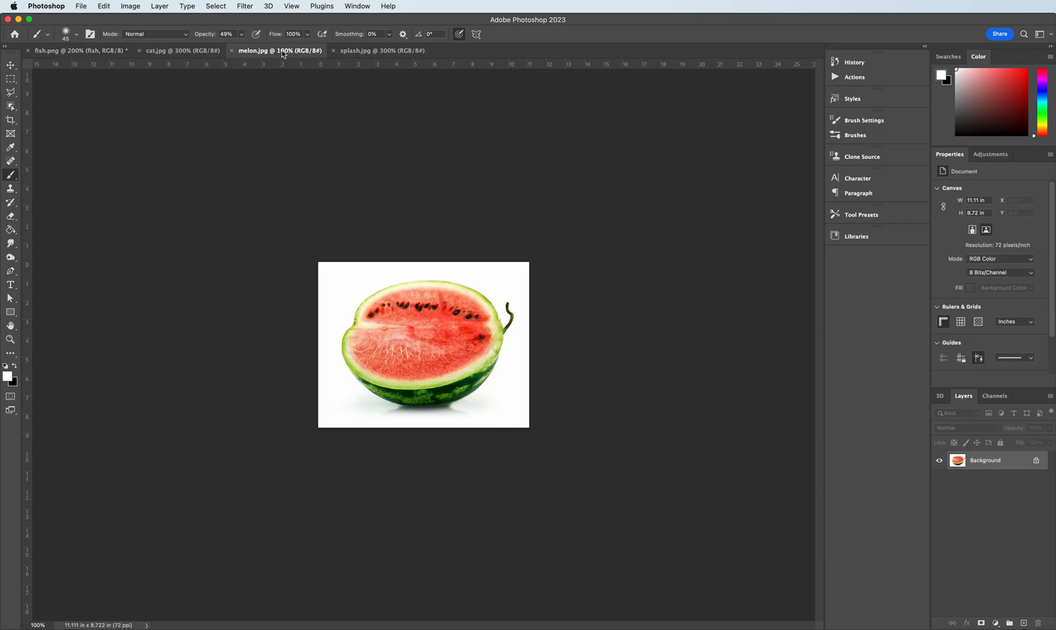
{"action": "left_click", "coordinate": [367, 50]}
{"action": "left_click", "coordinate": [301, 51]}
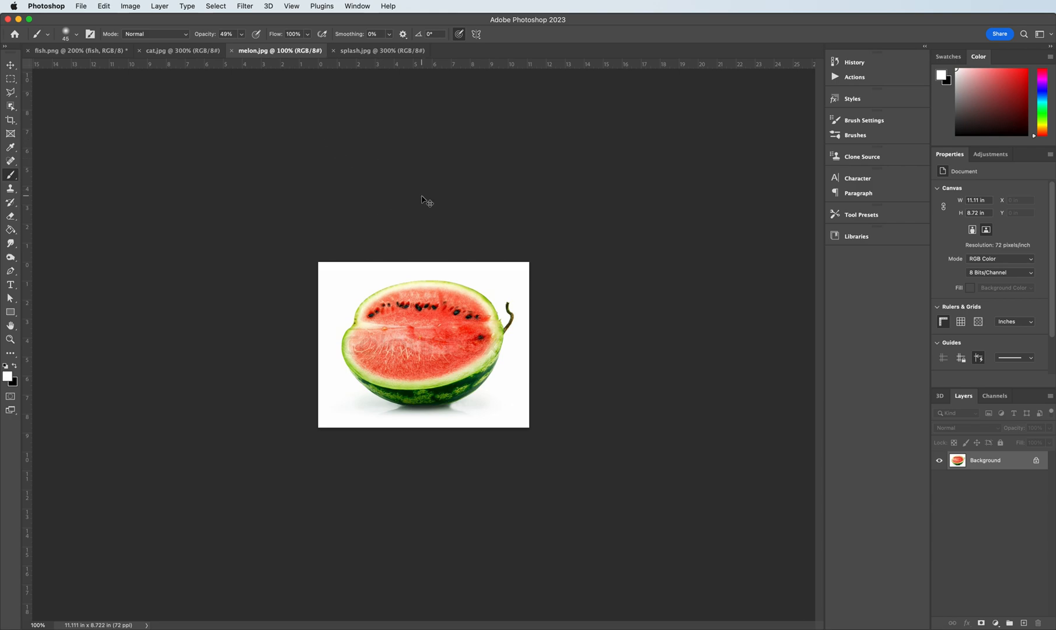
{"action": "key", "text": "super+plus"}
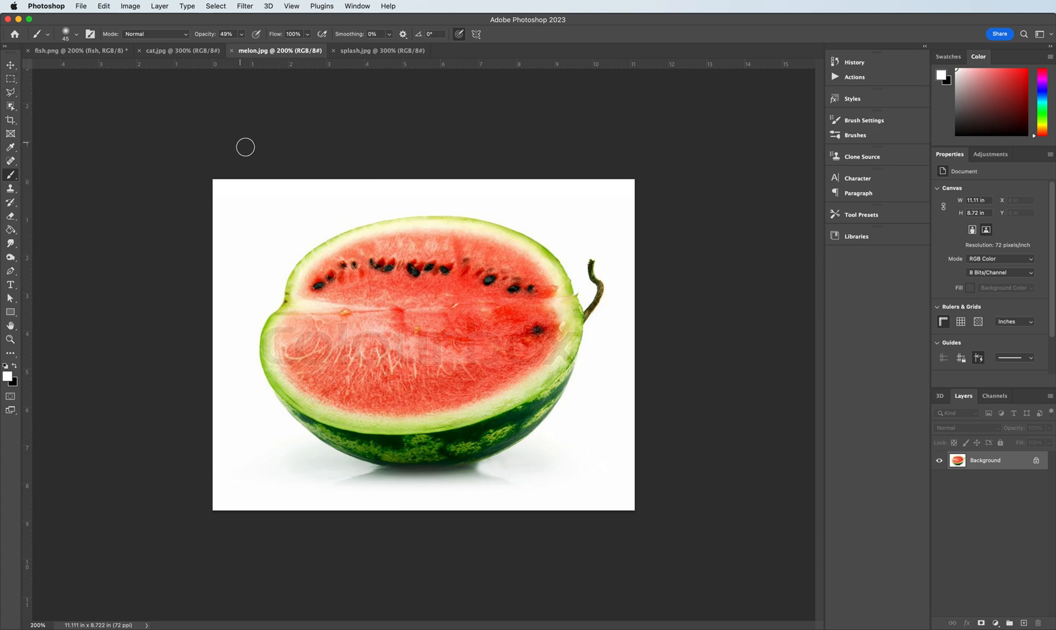
{"action": "left_click", "coordinate": [131, 6]}
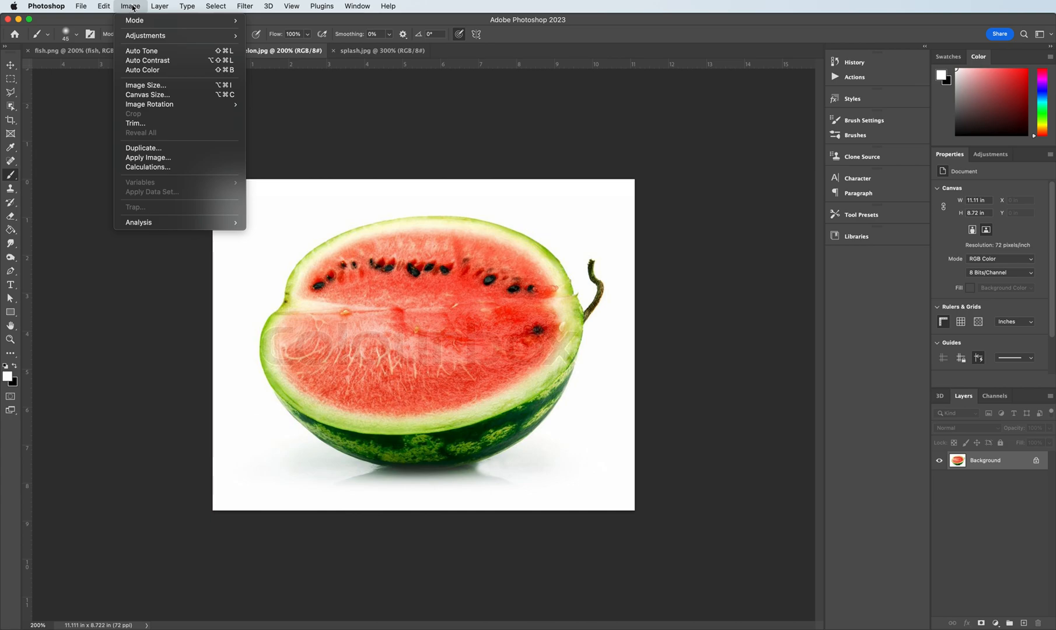
{"action": "left_click", "coordinate": [145, 96]}
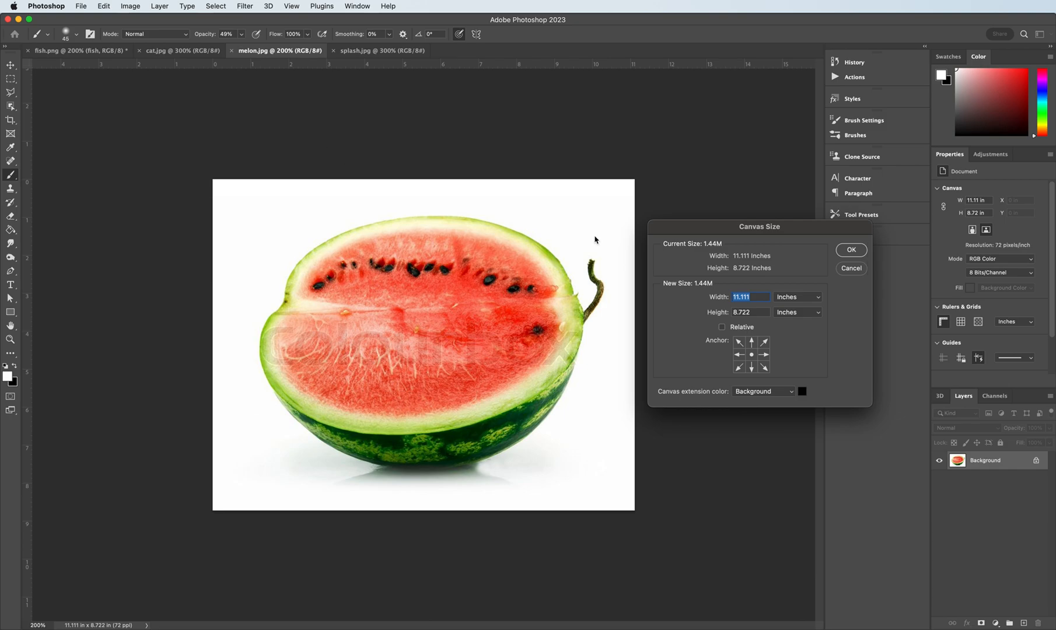
{"action": "left_click", "coordinate": [788, 297]}
{"action": "left_click", "coordinate": [785, 286]}
{"action": "type", "text": "1000"}
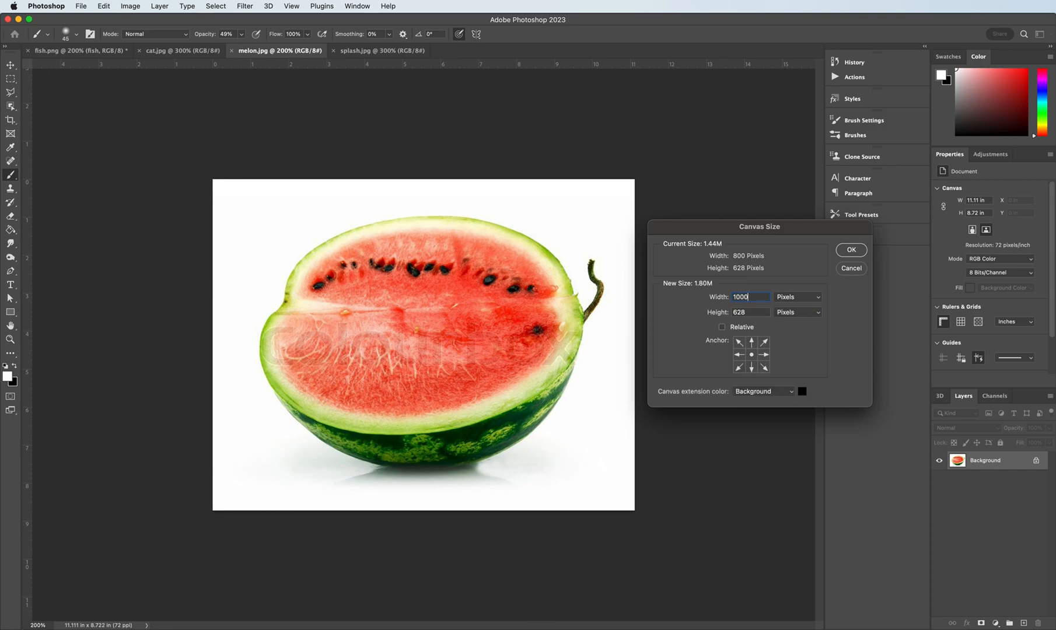
{"action": "double_click", "coordinate": [747, 312]}
{"action": "type", "text": "1000"}
{"action": "left_click", "coordinate": [850, 250]}
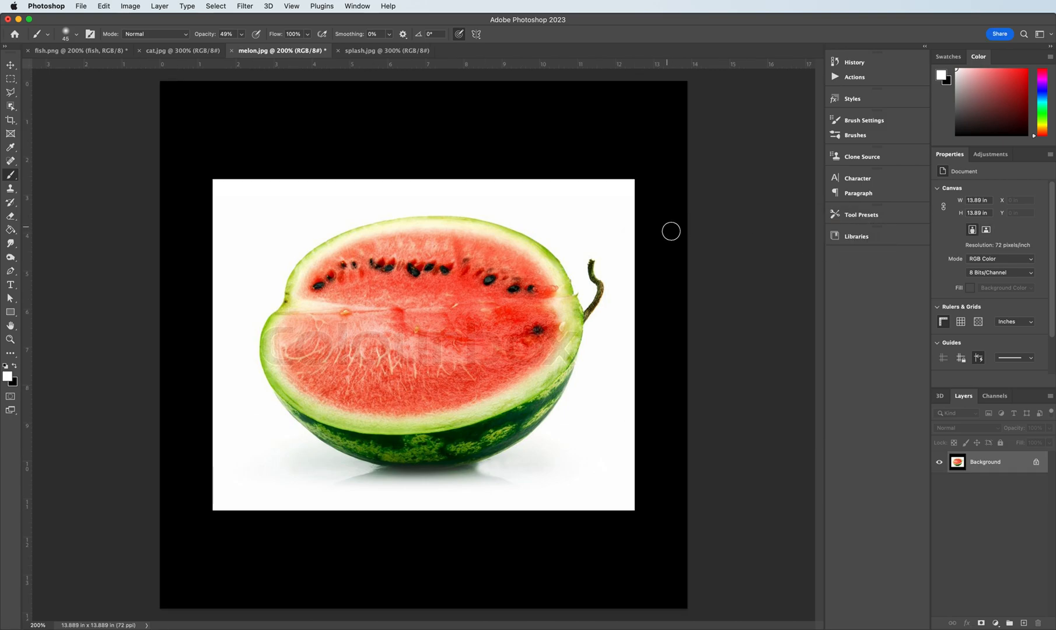
Unlock the melon image's Background layer to make it a regular layer
{"action": "key", "text": "super+minus"}
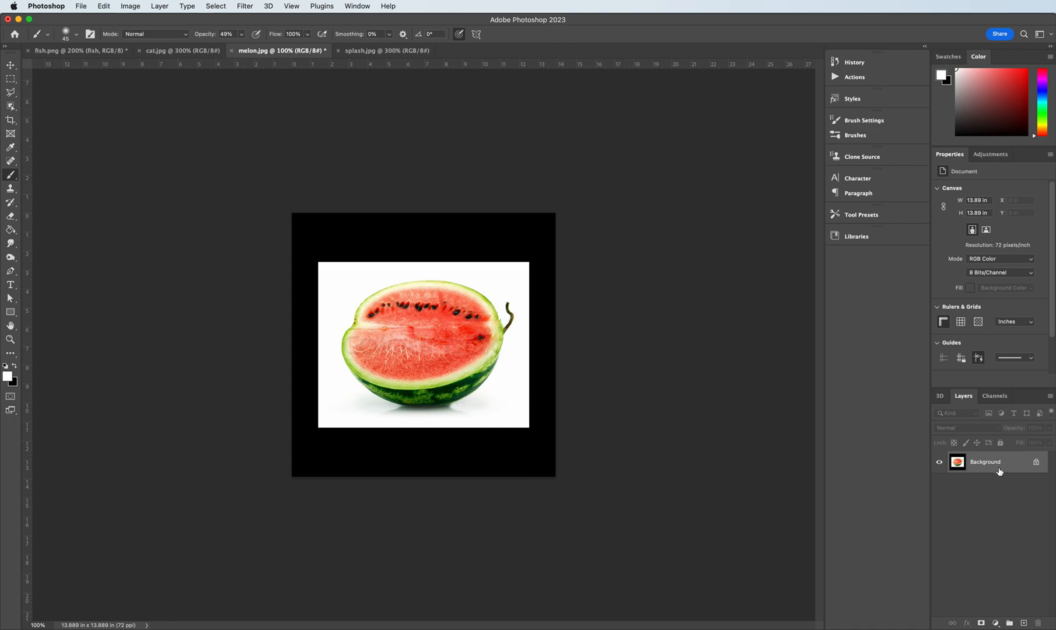
{"action": "left_click", "coordinate": [1036, 463]}
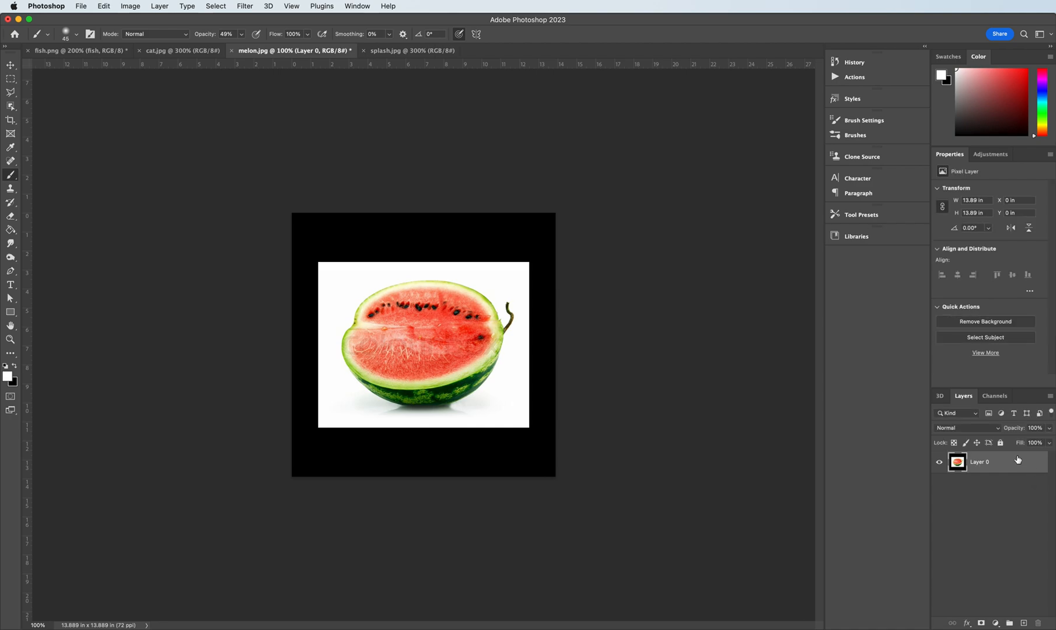
Move the melon layer down 3.13 in and fill the exposed transparent strip and the black border with white
{"action": "left_click", "coordinate": [10, 64]}
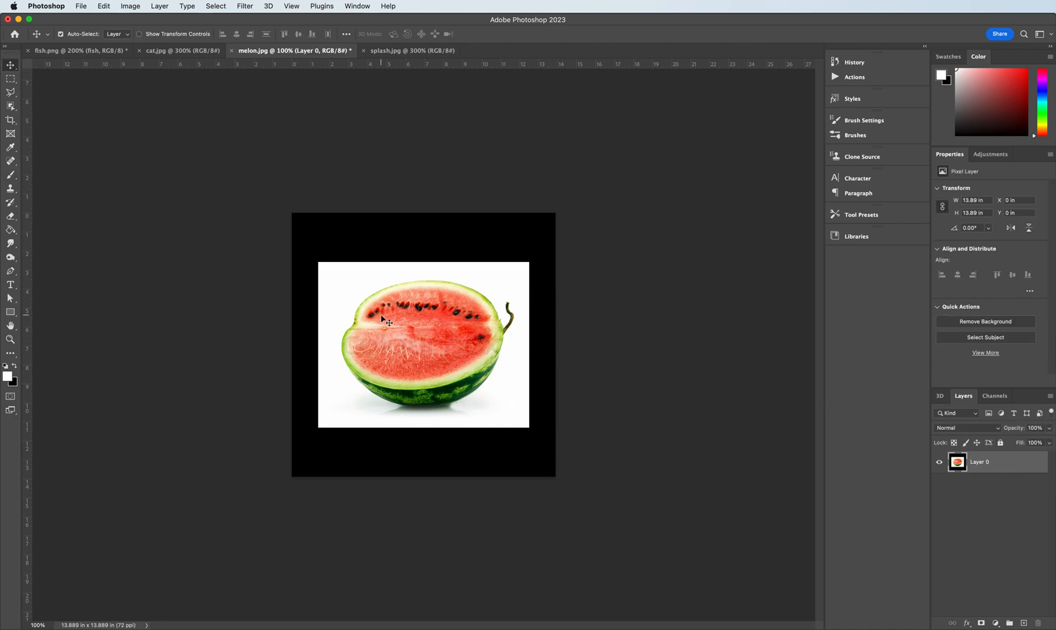
{"action": "left_click_drag", "start_coordinate": [425, 346], "coordinate": [421, 407]}
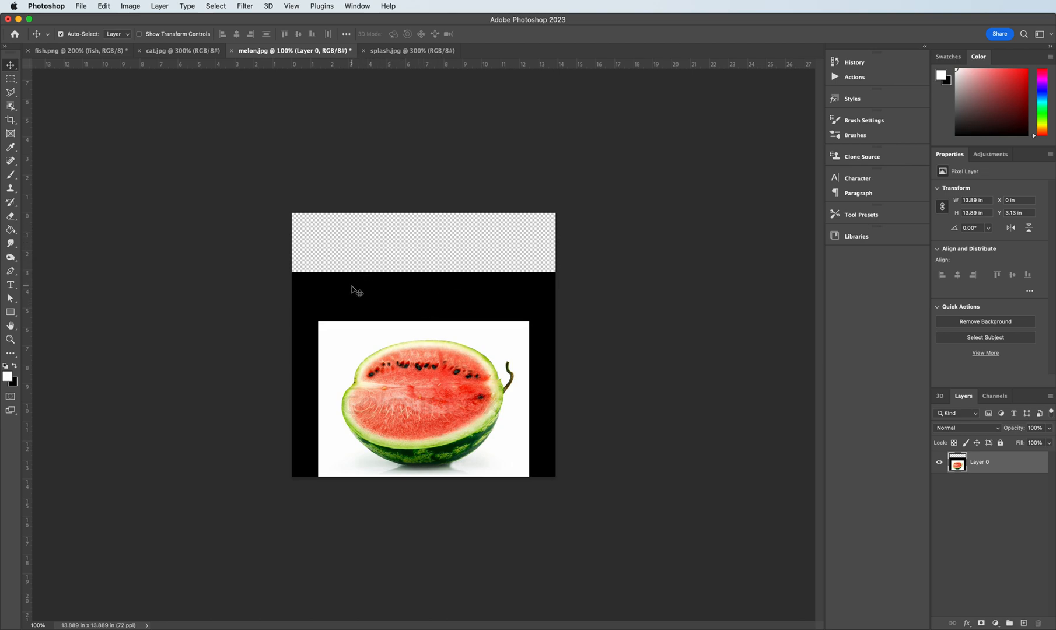
{"action": "left_click", "coordinate": [9, 230]}
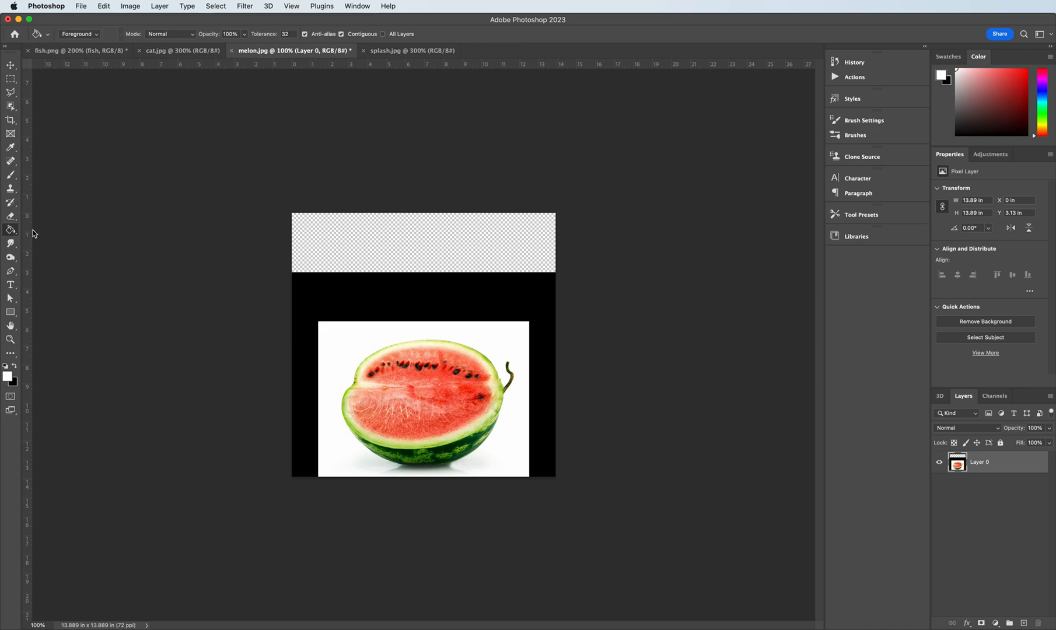
{"action": "left_click", "coordinate": [385, 256]}
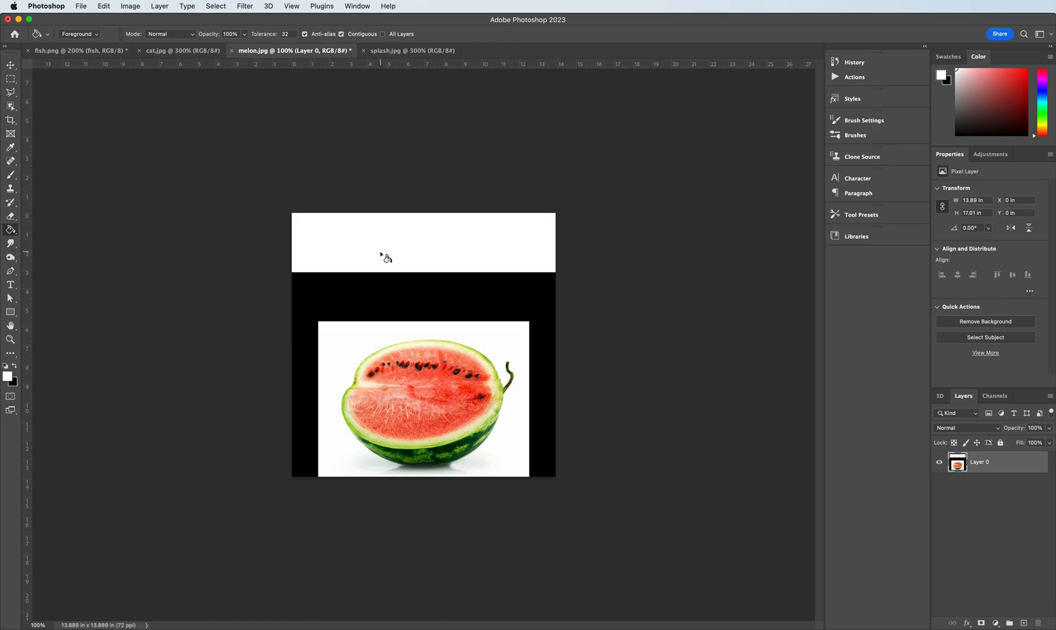
{"action": "left_click", "coordinate": [376, 295]}
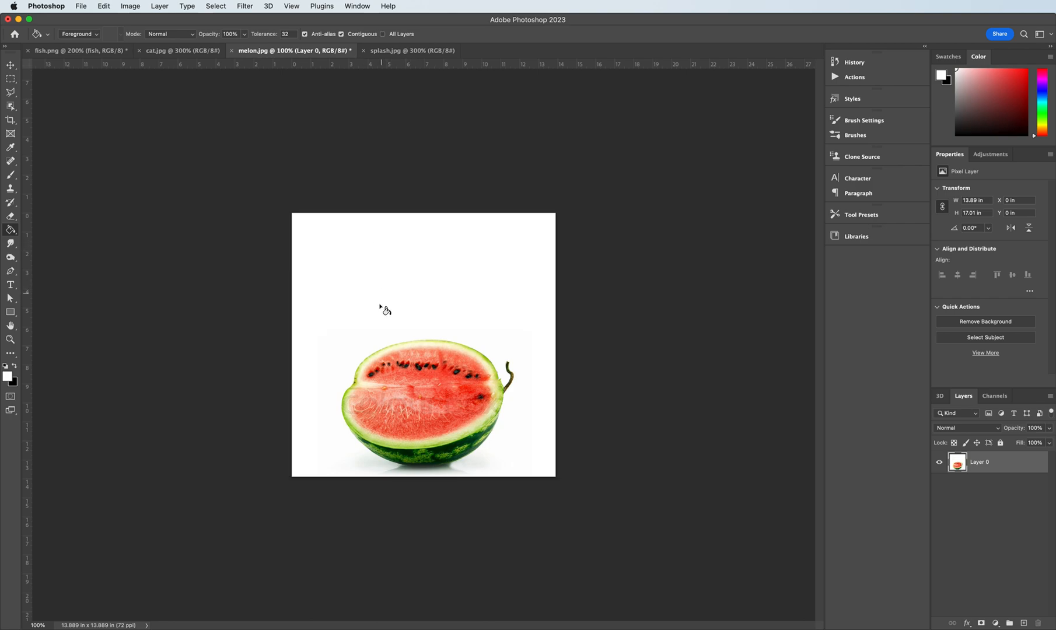
Try filling the off-white area around the melon with white, and undo that fill
{"action": "left_click", "coordinate": [338, 445]}
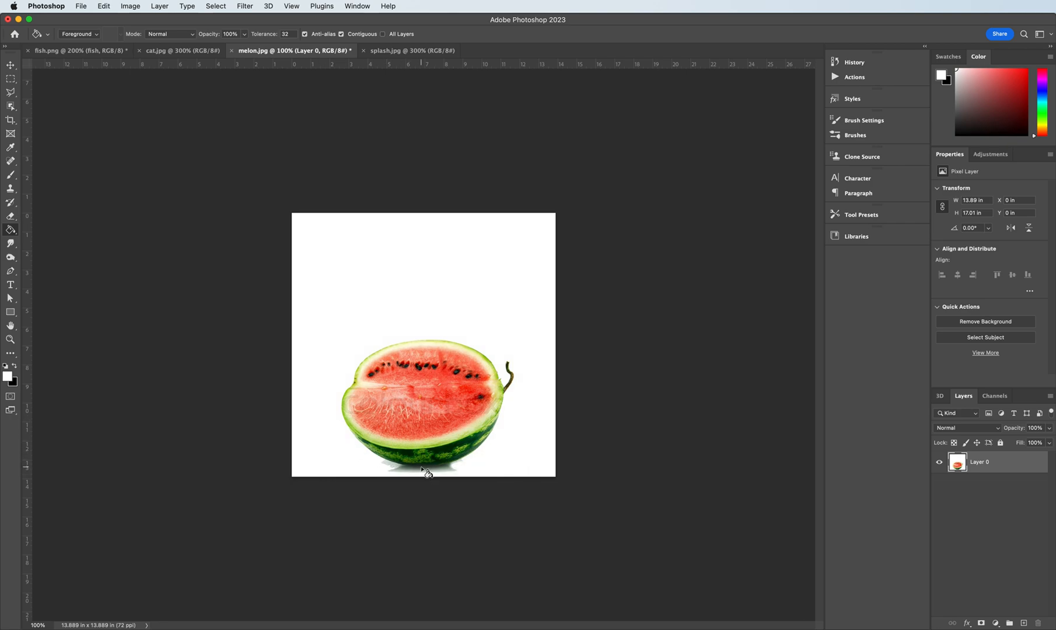
{"action": "key", "text": "super+z"}
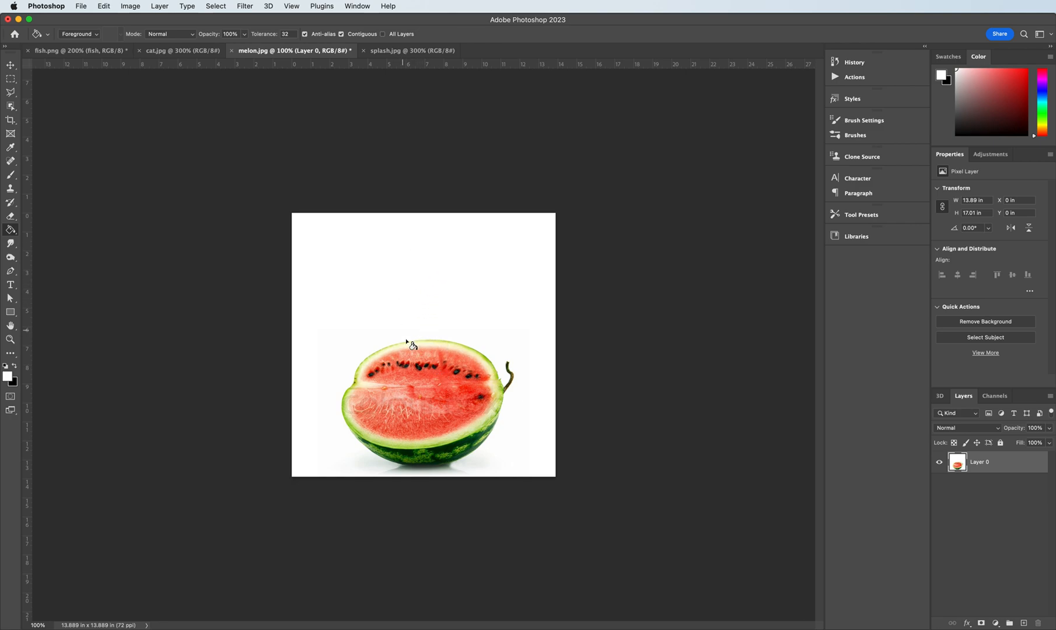
Outline the melon's red flesh just inside the green rind with a closed Polygonal Lasso selection
{"action": "key", "text": "super+equal"}
{"action": "key", "text": "super+equal"}
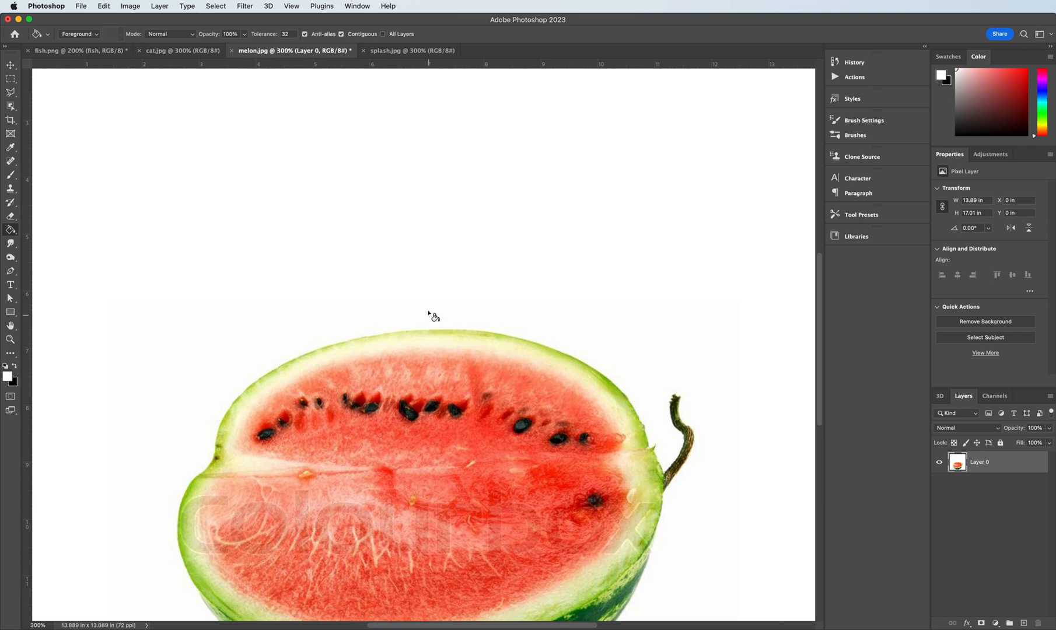
{"action": "key", "text": "super+equal"}
{"action": "scroll", "coordinate": [435, 311], "scroll_direction": "down", "scroll_amount": 3}
{"action": "scroll", "coordinate": [434, 311], "scroll_direction": "up", "scroll_amount": 1}
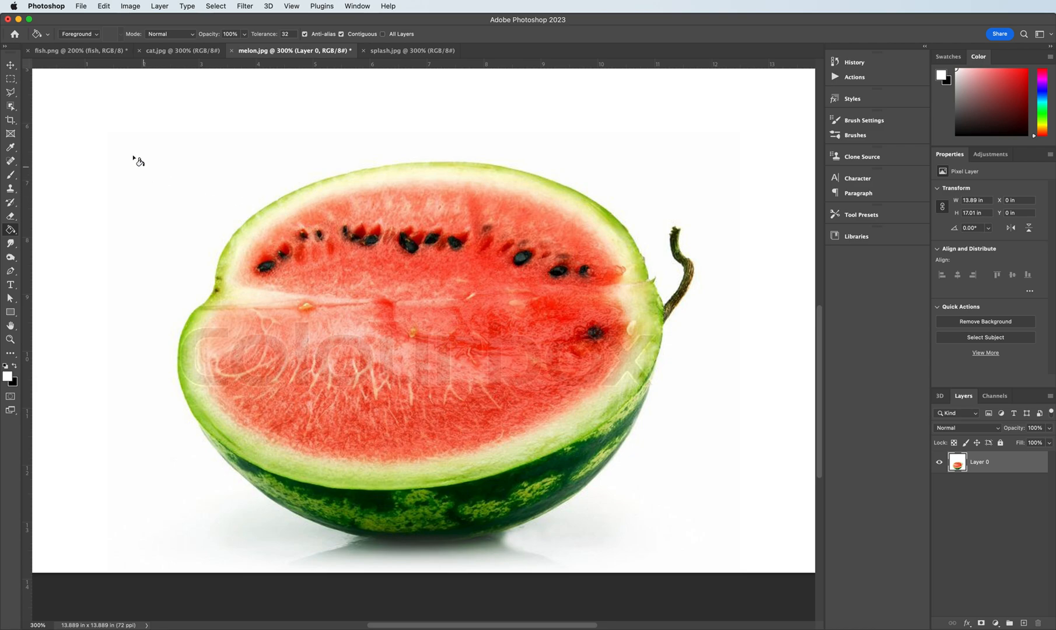
{"action": "left_click", "coordinate": [10, 92]}
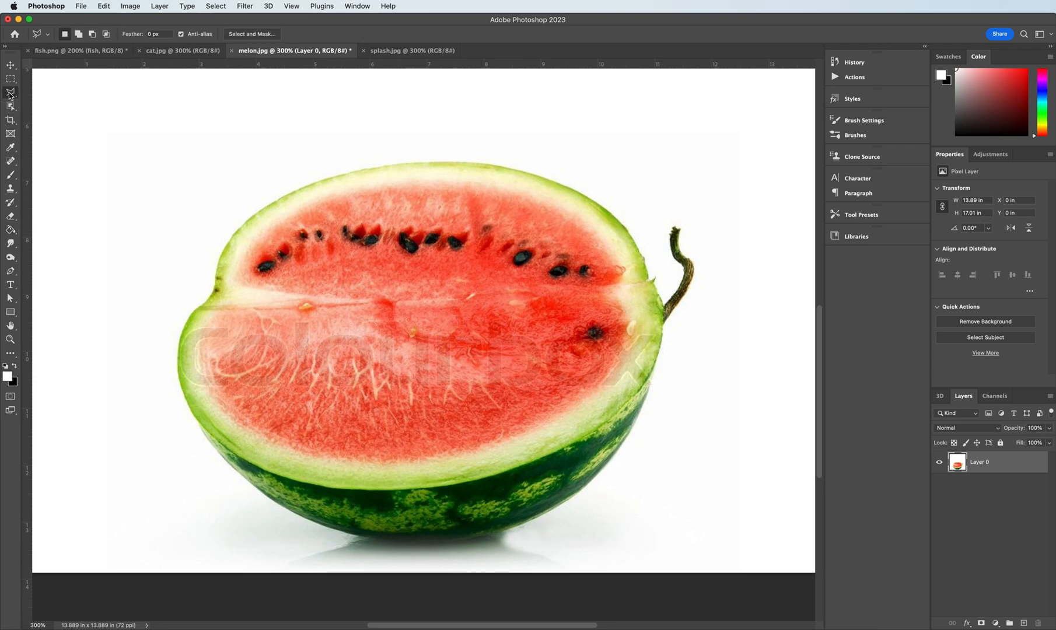
{"action": "left_click", "coordinate": [232, 289]}
{"action": "left_click", "coordinate": [228, 278]}
{"action": "left_click", "coordinate": [235, 252]}
{"action": "left_click", "coordinate": [276, 218]}
{"action": "left_click", "coordinate": [313, 197]}
{"action": "left_click", "coordinate": [348, 184]}
{"action": "left_click", "coordinate": [433, 173]}
{"action": "left_click", "coordinate": [475, 174]}
{"action": "left_click", "coordinate": [529, 183]}
{"action": "left_click", "coordinate": [558, 197]}
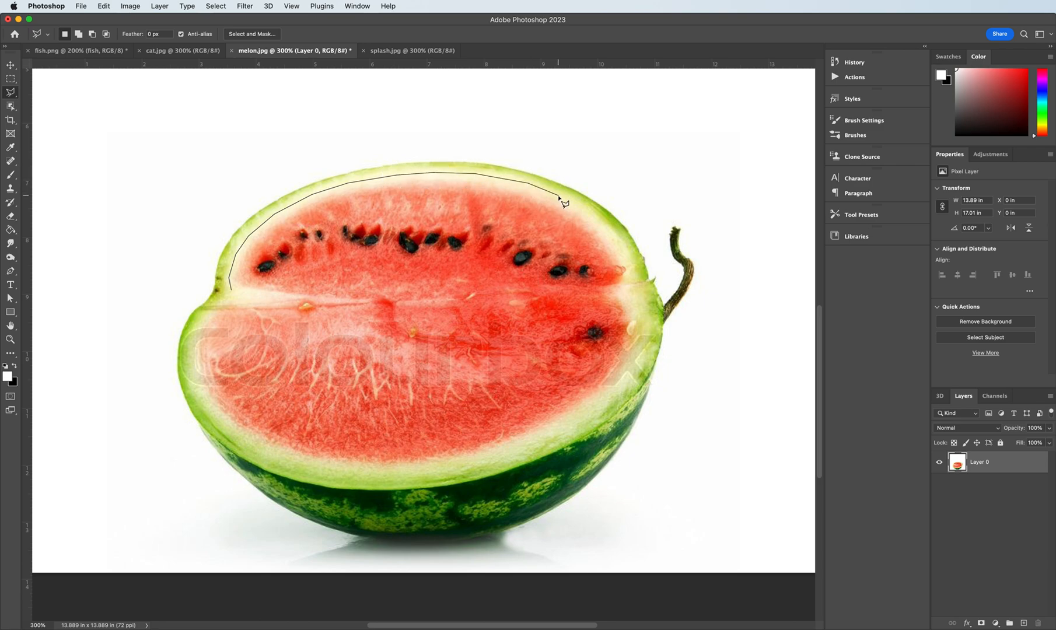
{"action": "left_click", "coordinate": [607, 228]}
{"action": "left_click", "coordinate": [627, 269]}
{"action": "left_click", "coordinate": [630, 278]}
{"action": "left_click", "coordinate": [640, 302]}
{"action": "left_click", "coordinate": [645, 323]}
{"action": "left_click", "coordinate": [645, 341]}
{"action": "left_click", "coordinate": [638, 364]}
{"action": "left_click", "coordinate": [620, 386]}
{"action": "left_click", "coordinate": [545, 435]}
{"action": "left_click", "coordinate": [484, 461]}
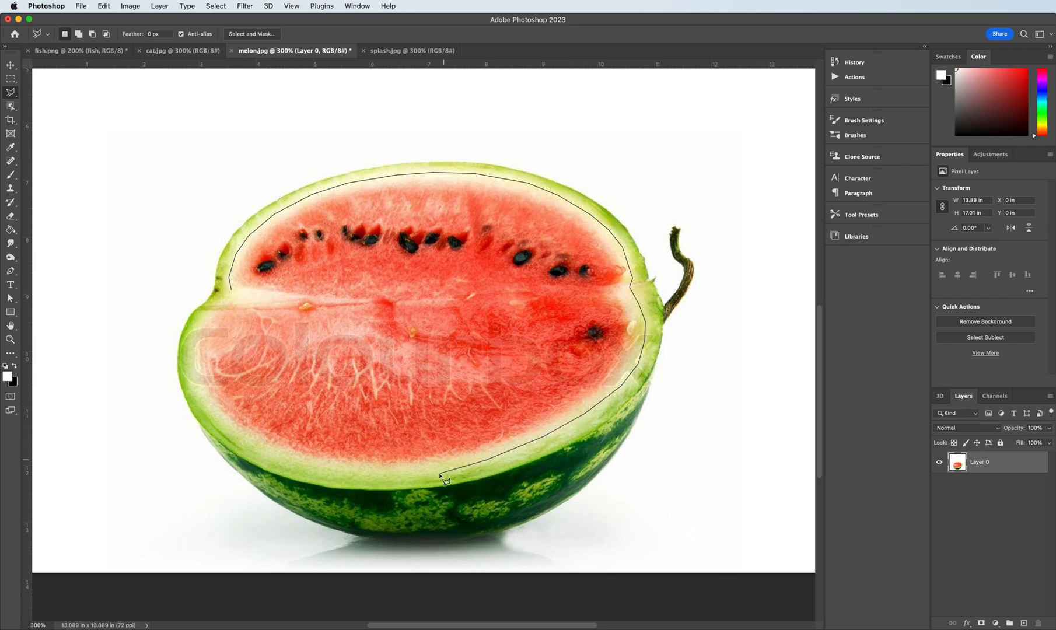
{"action": "left_click", "coordinate": [411, 472]}
{"action": "left_click", "coordinate": [363, 475]}
{"action": "left_click", "coordinate": [315, 470]}
{"action": "left_click", "coordinate": [274, 460]}
{"action": "left_click", "coordinate": [228, 428]}
{"action": "left_click", "coordinate": [199, 403]}
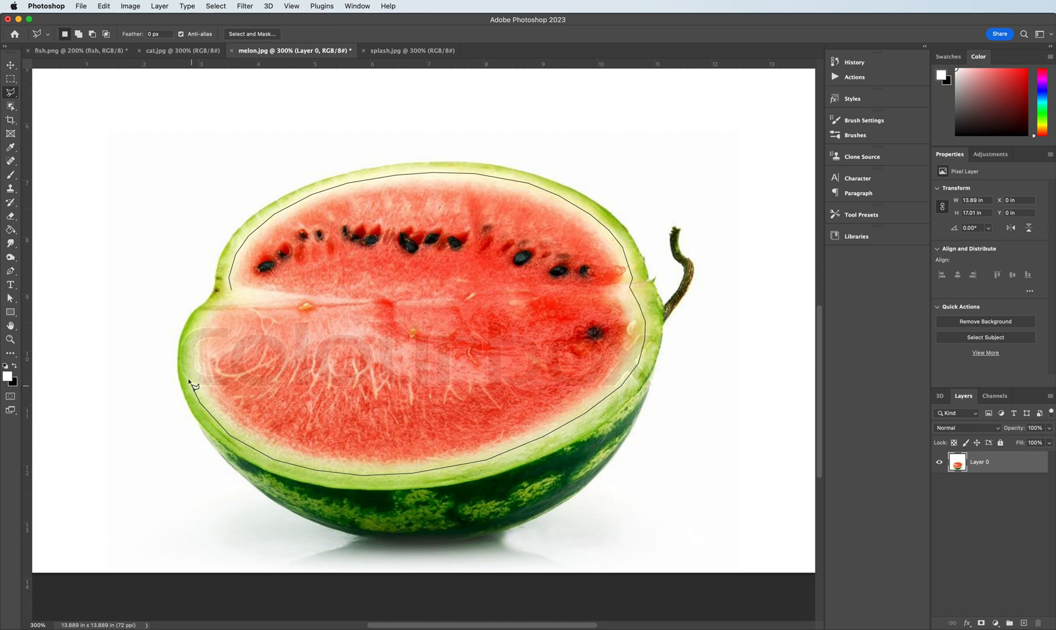
{"action": "left_click", "coordinate": [189, 377]}
{"action": "left_click", "coordinate": [190, 337]}
{"action": "left_click", "coordinate": [199, 321]}
{"action": "left_click", "coordinate": [212, 308]}
{"action": "left_click", "coordinate": [234, 294]}
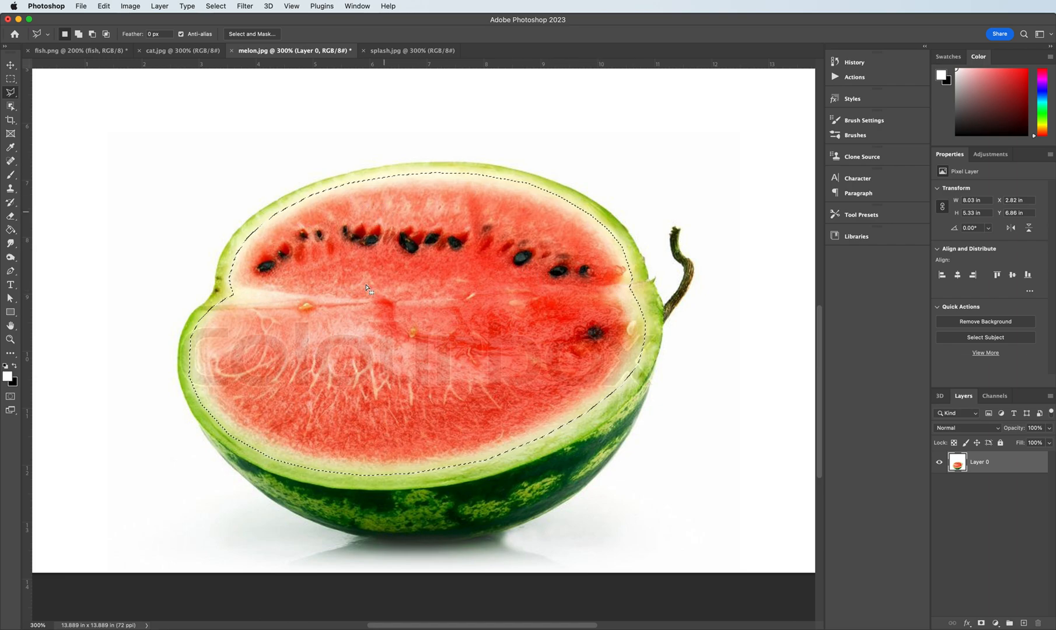
Fill the selected flesh using Content-Aware contents with color adaptation, Normal mode and 100% opacity
{"action": "left_click", "coordinate": [106, 7]}
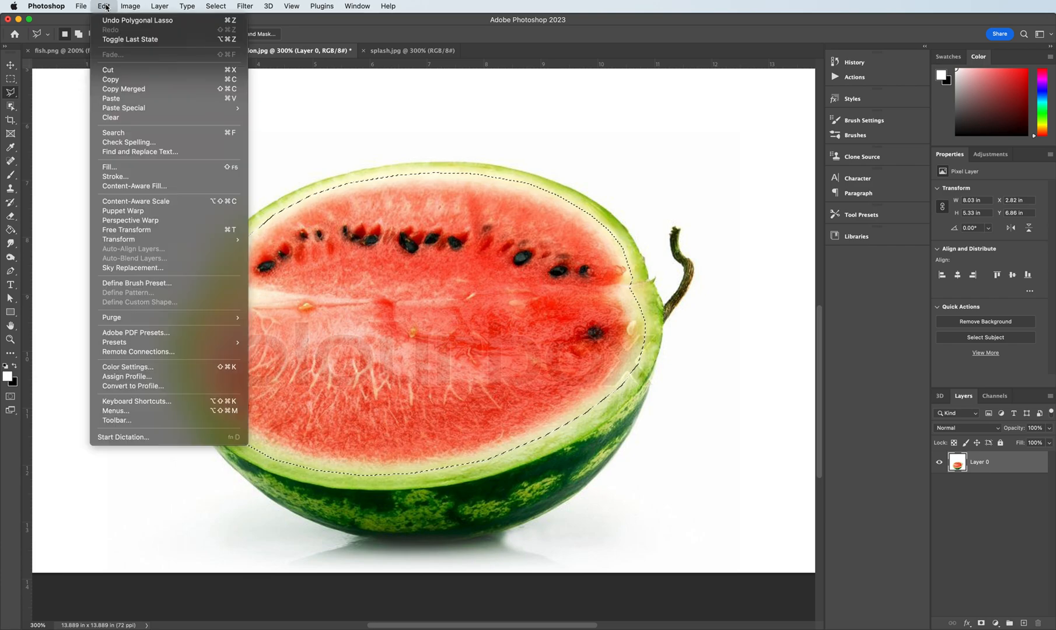
{"action": "left_click", "coordinate": [173, 166]}
{"action": "left_click_drag", "start_coordinate": [500, 409], "coordinate": [634, 140]}
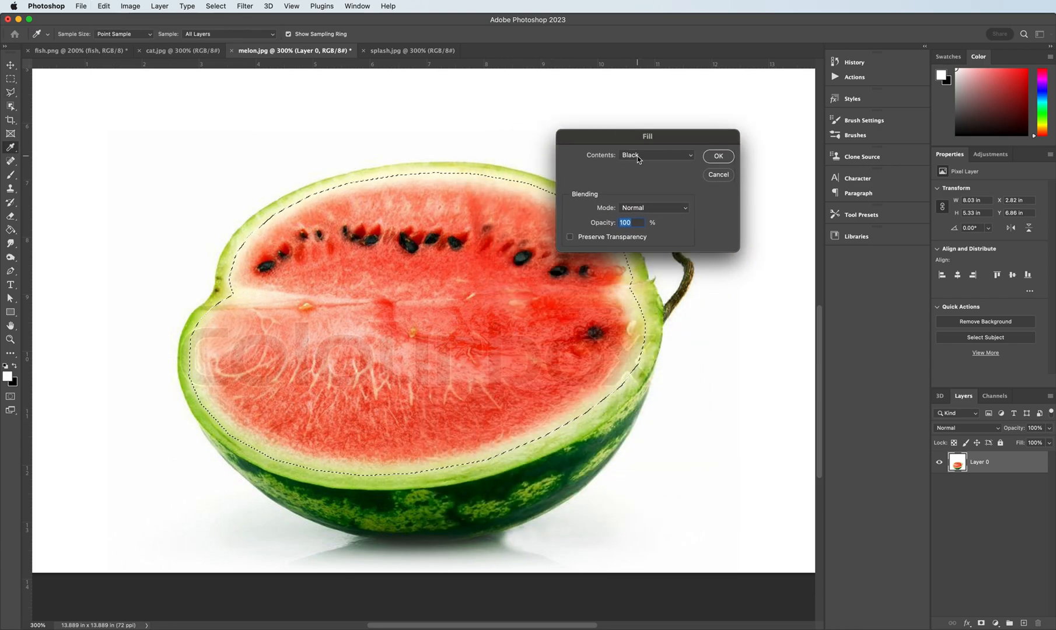
{"action": "left_click", "coordinate": [637, 156]}
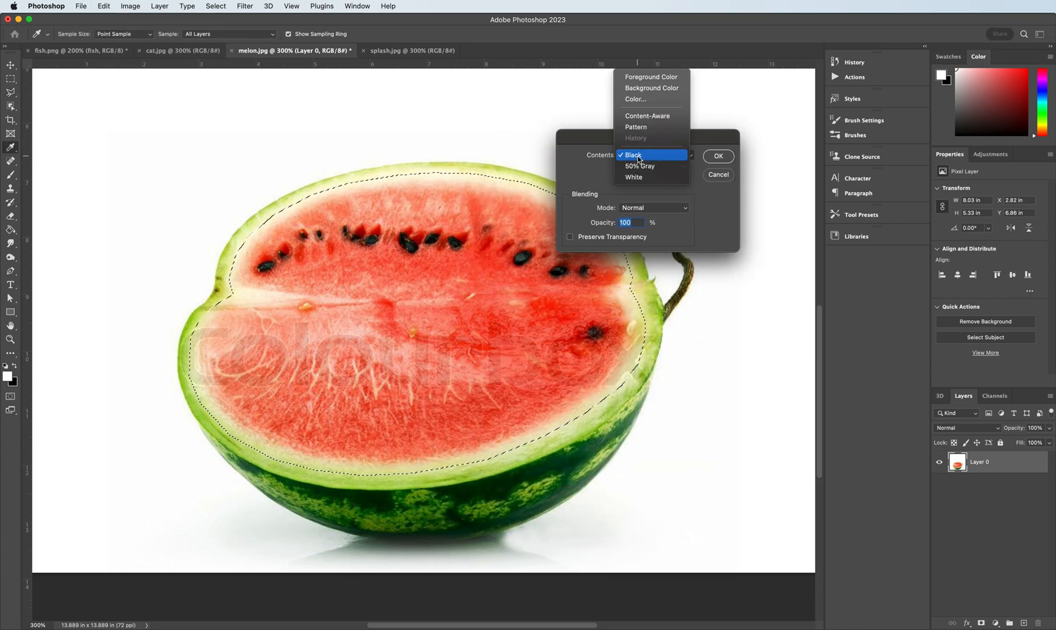
{"action": "left_click", "coordinate": [642, 117]}
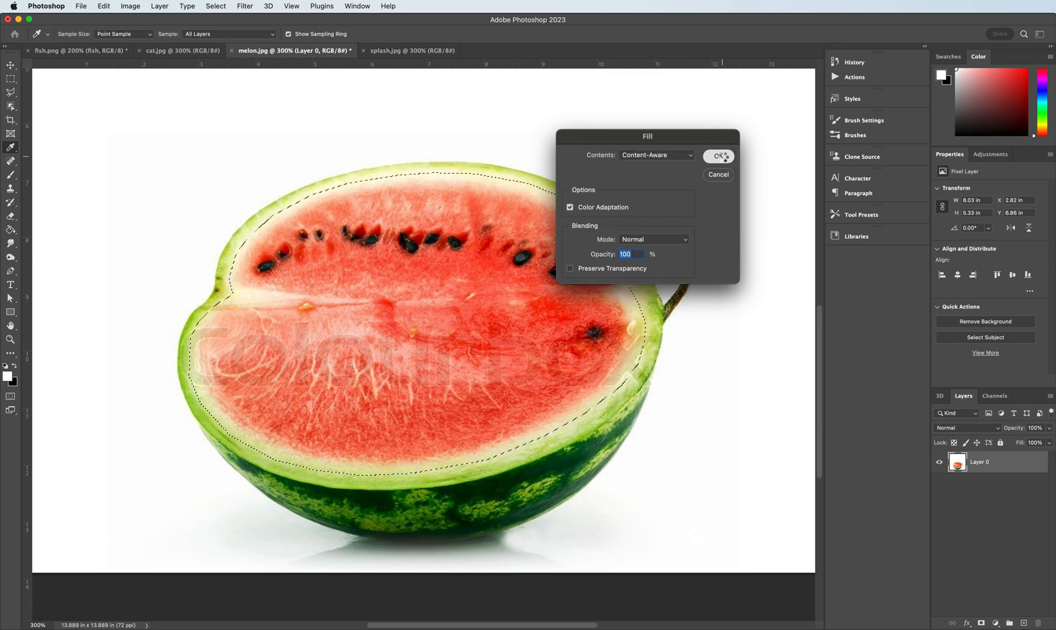
{"action": "left_click", "coordinate": [718, 157]}
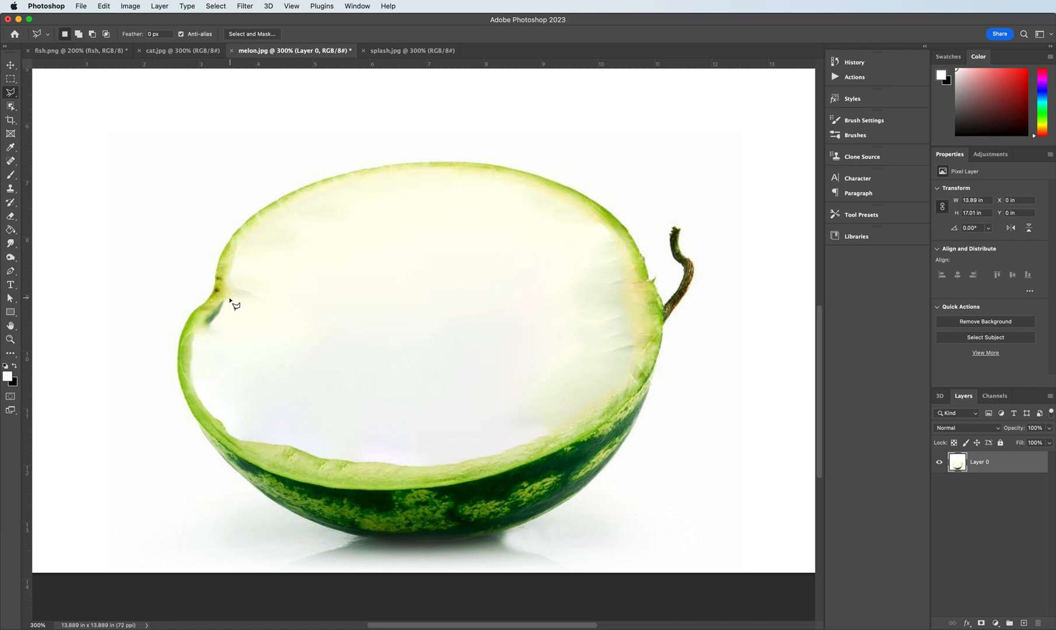
Select the dark green patch by the notch on the melon's left edge, replace it with a Content-Aware fill and deselect
{"action": "left_click", "coordinate": [226, 299]}
{"action": "left_click", "coordinate": [227, 299]}
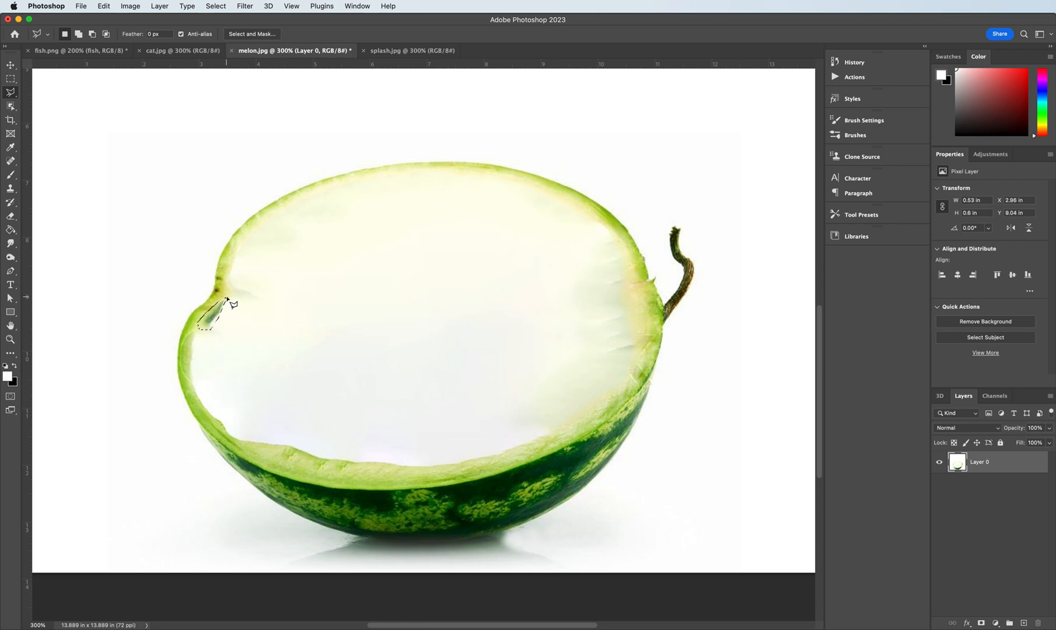
{"action": "left_click", "coordinate": [102, 6]}
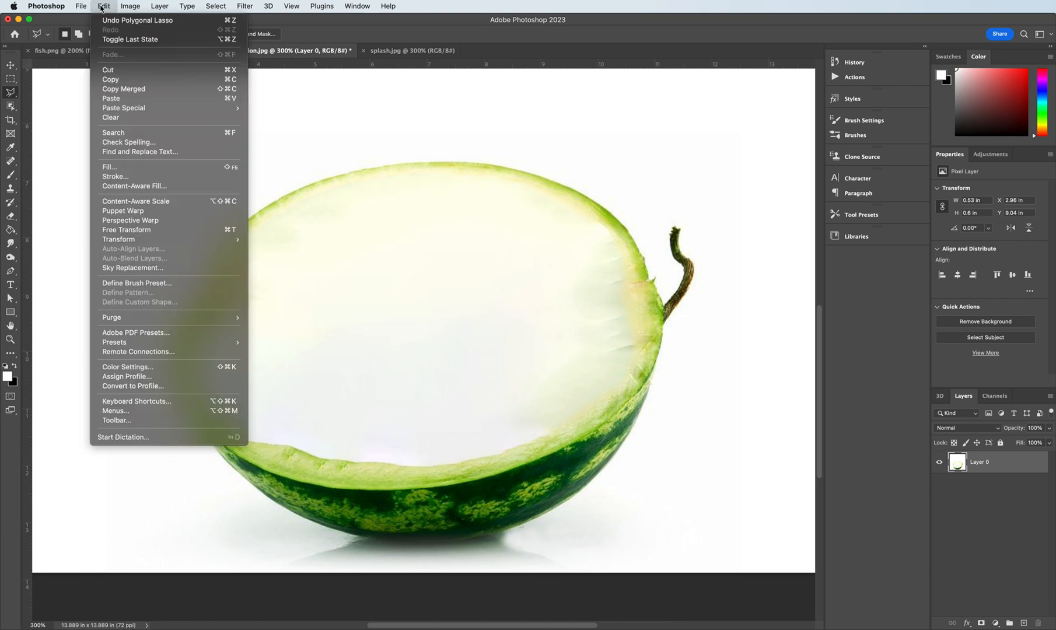
{"action": "left_click", "coordinate": [120, 167]}
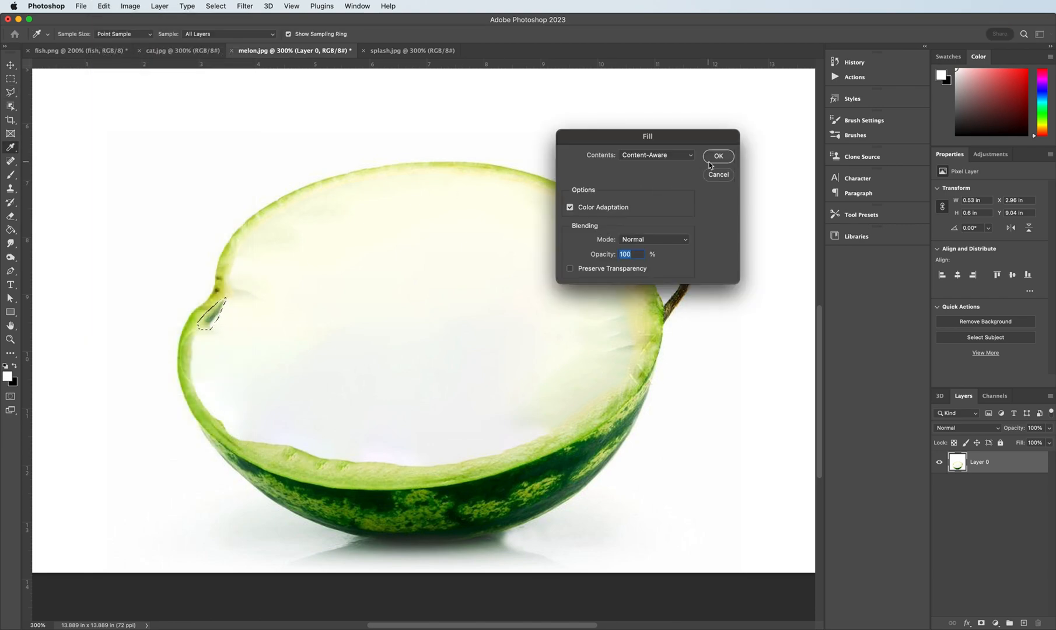
{"action": "left_click", "coordinate": [713, 160]}
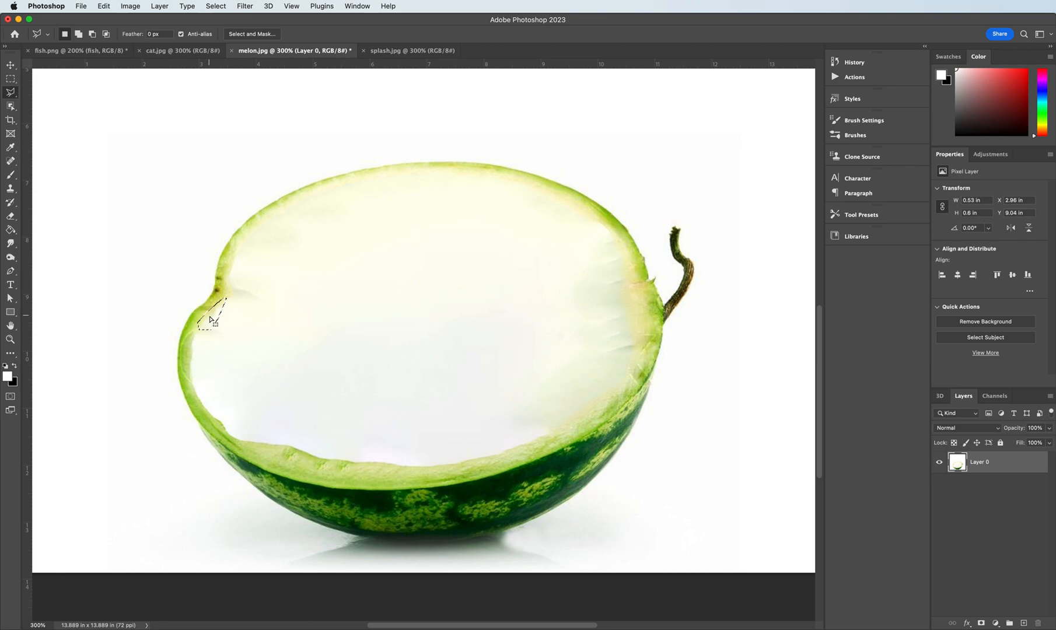
{"action": "left_click", "coordinate": [298, 358]}
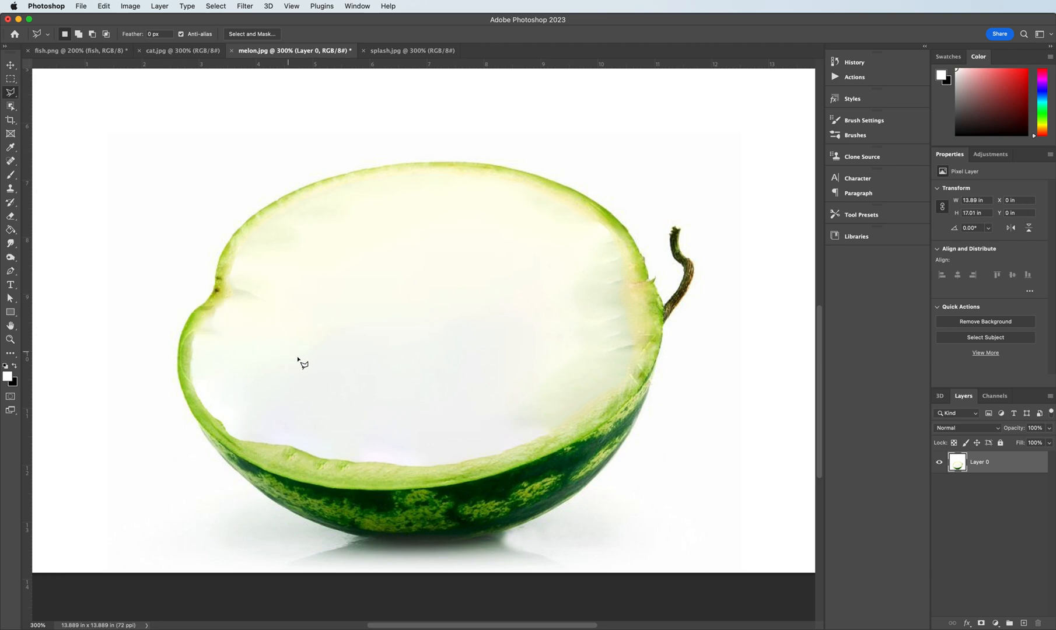
Outline the uneven inner edge of the melon's lower rind with a closed Polygonal Lasso selection
{"action": "left_click", "coordinate": [214, 415]}
{"action": "left_click", "coordinate": [236, 443]}
{"action": "left_click", "coordinate": [331, 476]}
{"action": "left_click", "coordinate": [426, 477]}
{"action": "left_click", "coordinate": [540, 446]}
{"action": "left_click", "coordinate": [556, 436]}
{"action": "left_click", "coordinate": [548, 433]}
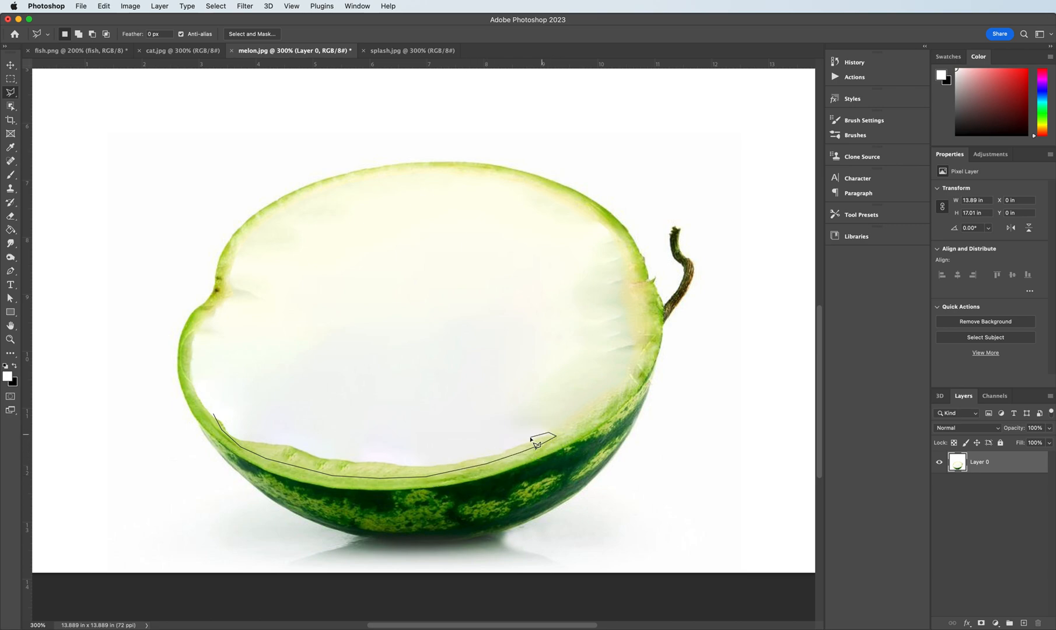
{"action": "left_click", "coordinate": [478, 454]}
{"action": "left_click", "coordinate": [406, 462]}
{"action": "left_click", "coordinate": [354, 458]}
{"action": "left_click", "coordinate": [333, 454]}
{"action": "left_click", "coordinate": [279, 437]}
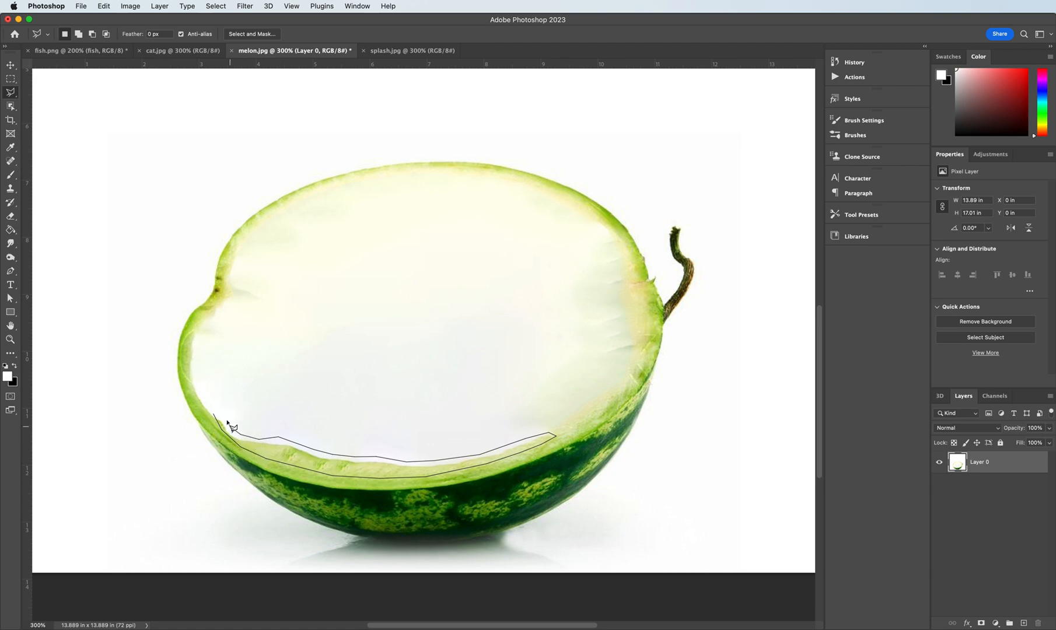
{"action": "left_click", "coordinate": [215, 416]}
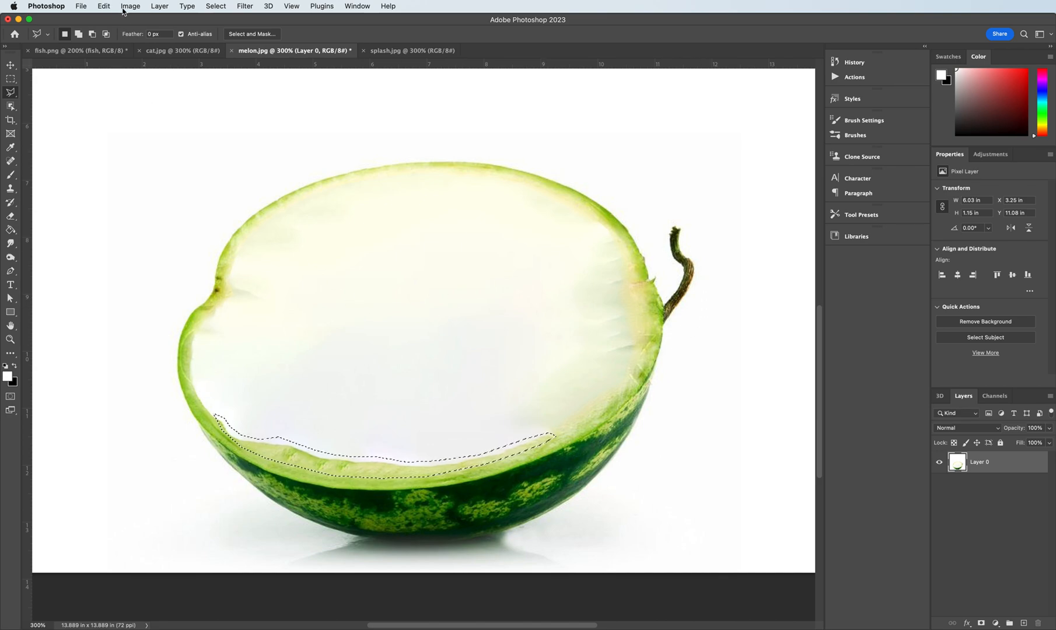
Smooth the selected lower rind edge with a Content-Aware fill and clear the selection
{"action": "left_click", "coordinate": [103, 6]}
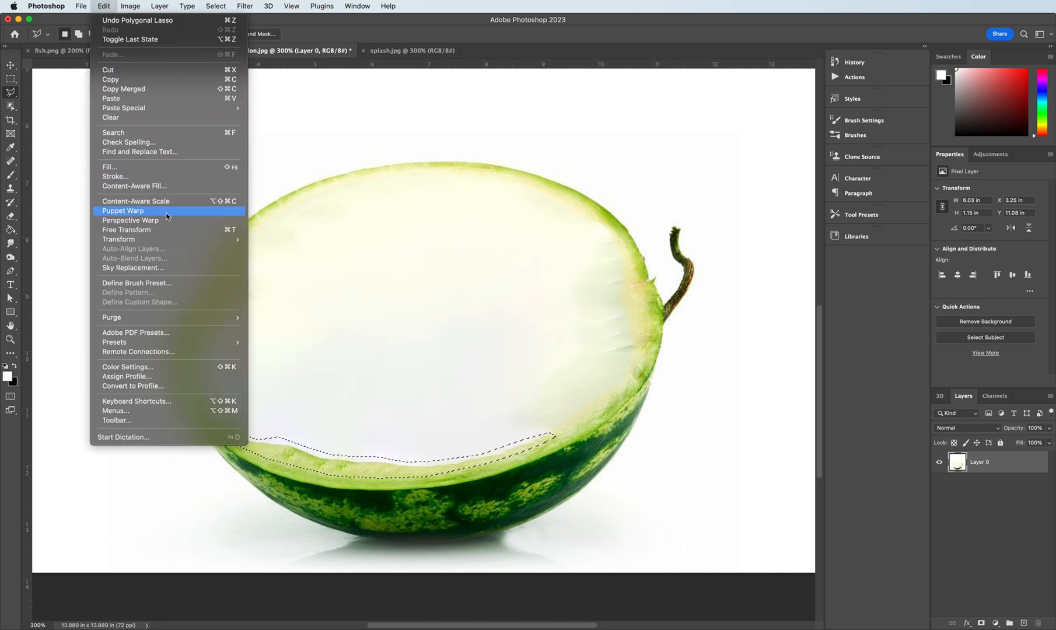
{"action": "left_click", "coordinate": [144, 168]}
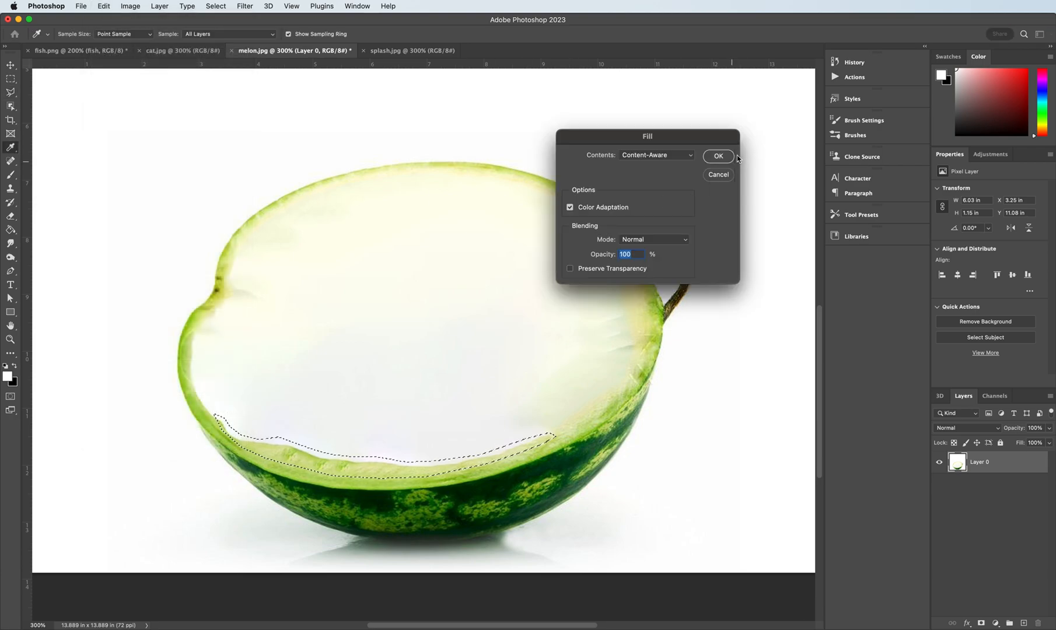
{"action": "left_click", "coordinate": [718, 157]}
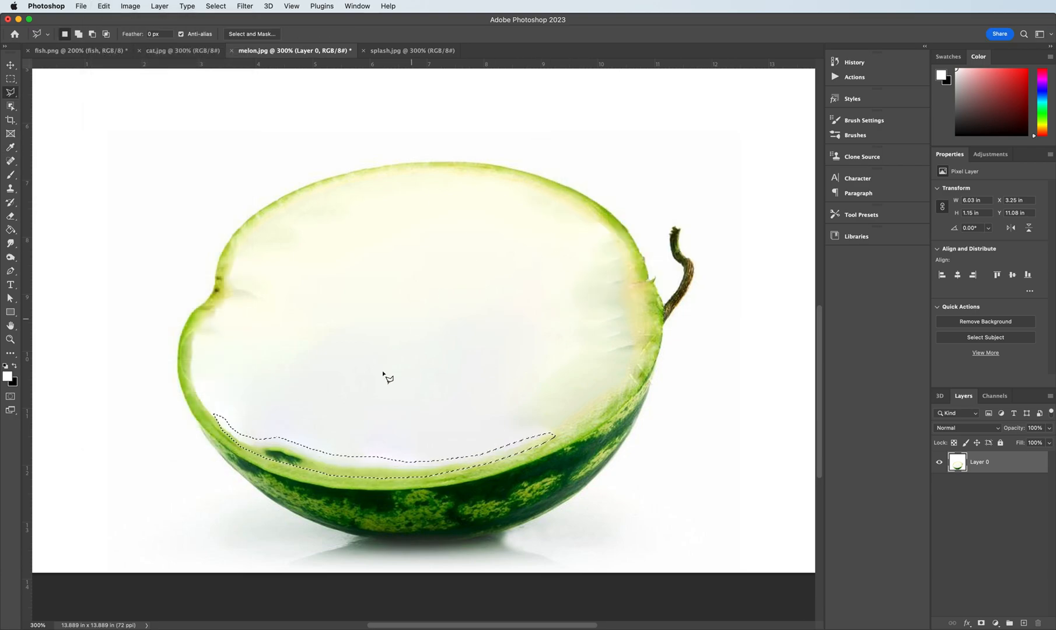
{"action": "left_click", "coordinate": [286, 459]}
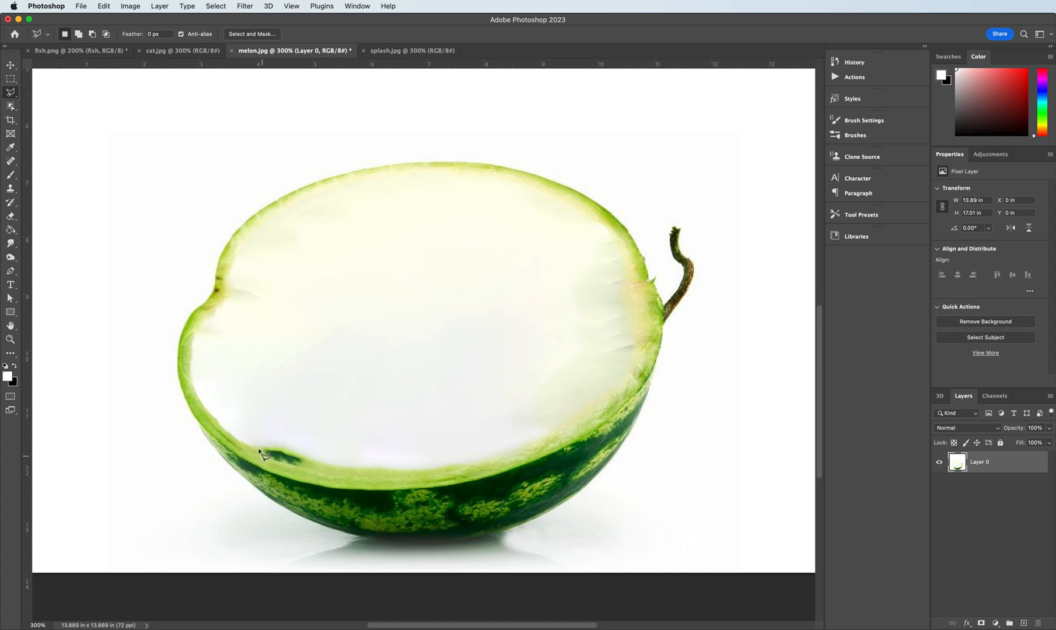
Select the dark green blemish on the lower-left inner rind, remove it with a Content-Aware fill and deselect
{"action": "left_click", "coordinate": [272, 444]}
{"action": "left_click", "coordinate": [292, 447]}
{"action": "left_click", "coordinate": [309, 458]}
{"action": "left_click", "coordinate": [307, 465]}
{"action": "left_click", "coordinate": [297, 470]}
{"action": "left_click", "coordinate": [280, 470]}
{"action": "left_click", "coordinate": [261, 450]}
{"action": "left_click", "coordinate": [102, 7]}
{"action": "left_click", "coordinate": [152, 170]}
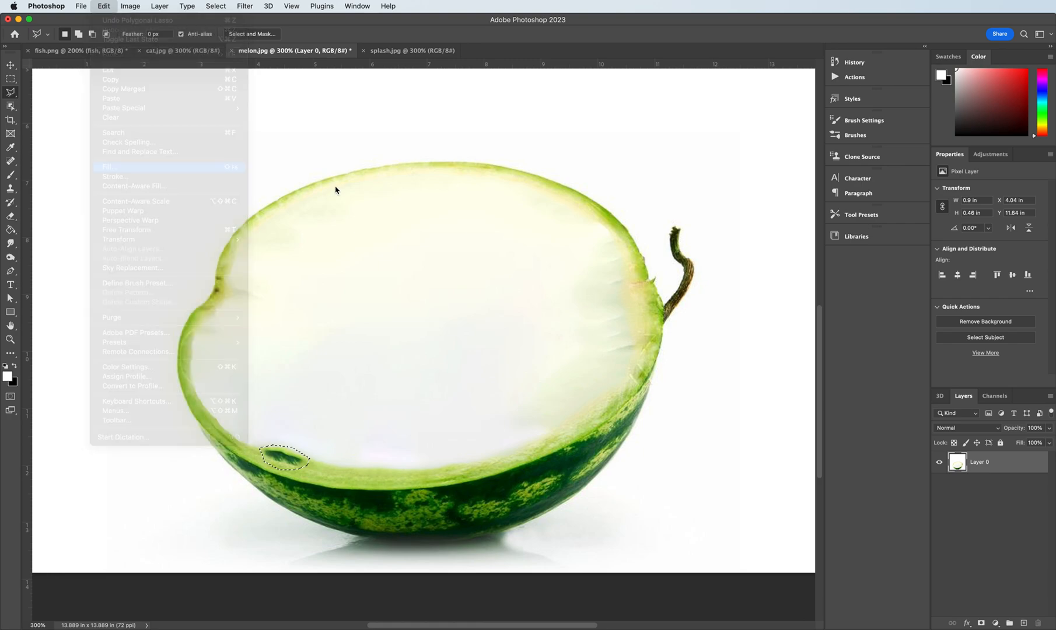
{"action": "left_click", "coordinate": [718, 156]}
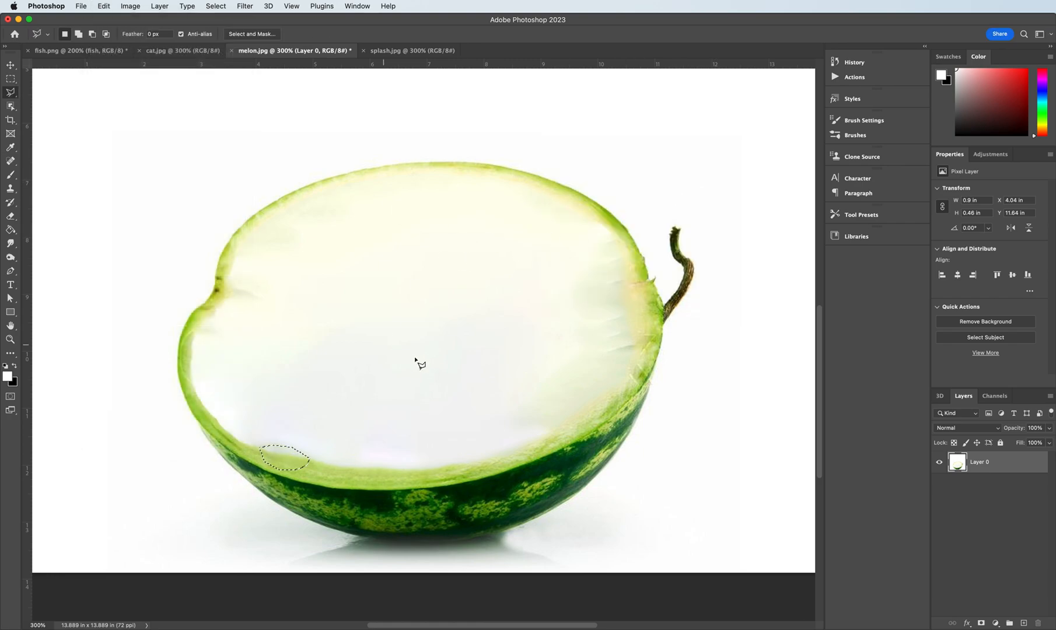
{"action": "key", "text": "super+d"}
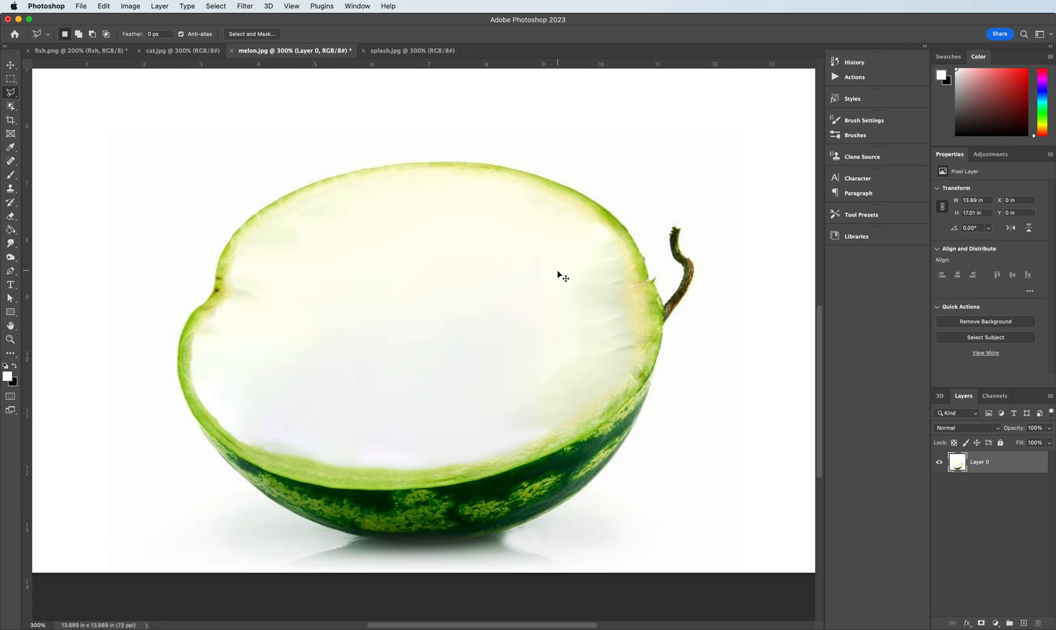
{"action": "key", "text": "super+minus"}
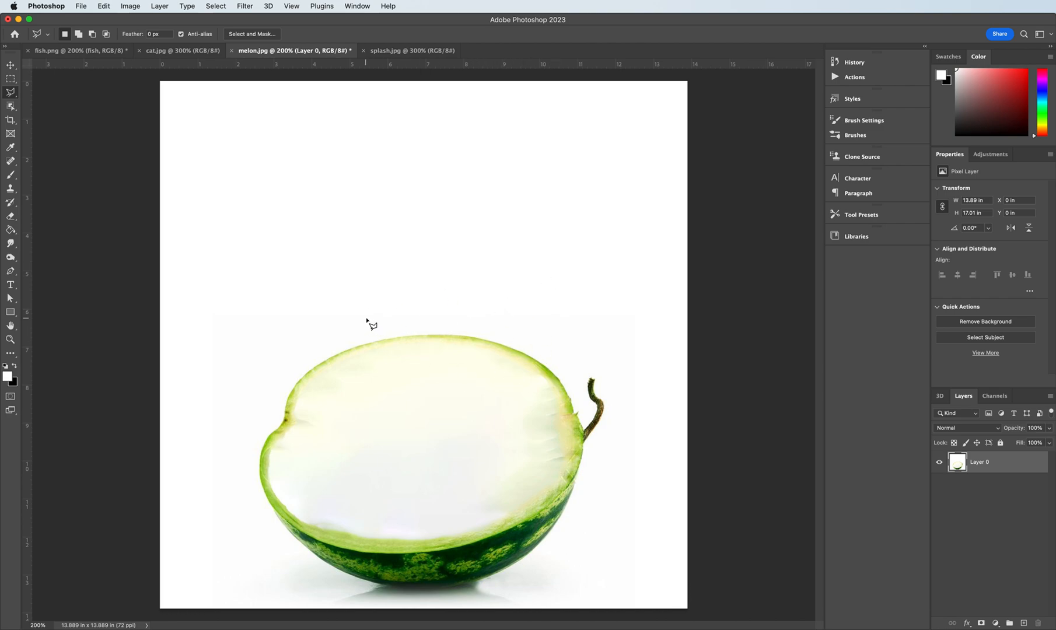
Copy the water splash image from splash.jpg into melon.jpg as a new layer over the melon
{"action": "left_click", "coordinate": [385, 52]}
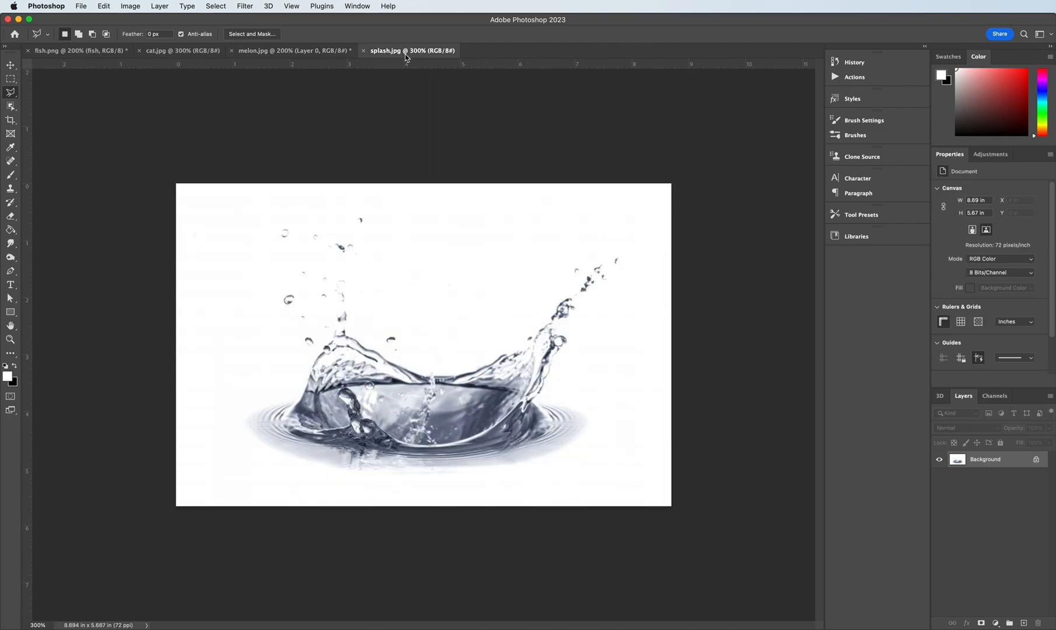
{"action": "left_click", "coordinate": [10, 64]}
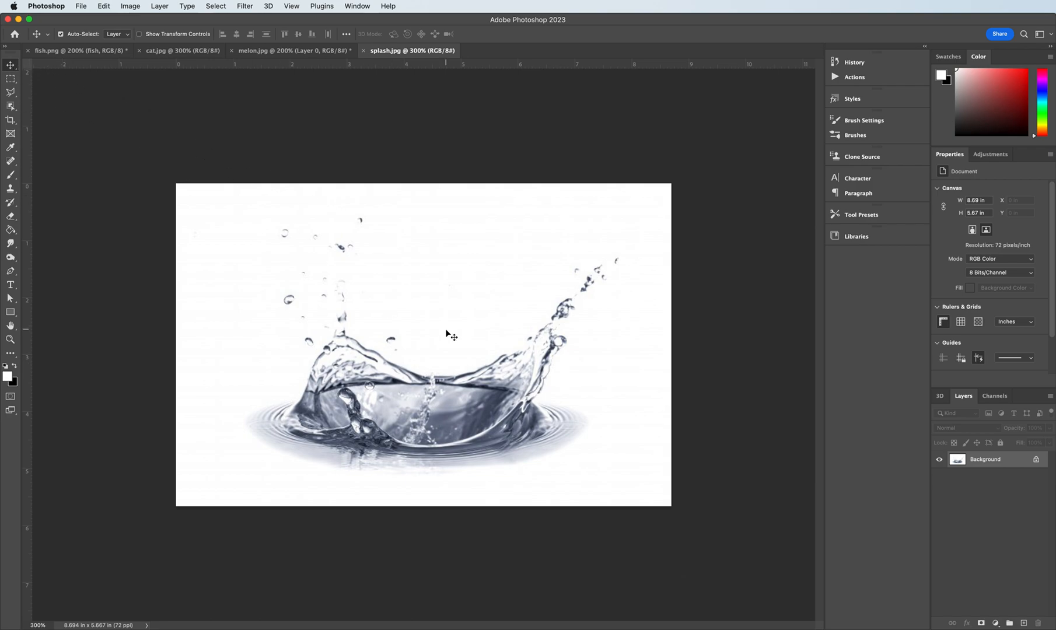
{"action": "mouse_move", "coordinate": [424, 400]}
{"action": "left_mouse_down"}
{"action": "mouse_move", "coordinate": [377, 318]}
{"action": "mouse_move", "coordinate": [360, 219]}
{"action": "mouse_move", "coordinate": [309, 73]}
{"action": "mouse_move", "coordinate": [292, 54]}
{"action": "mouse_move", "coordinate": [359, 164]}
{"action": "mouse_move", "coordinate": [420, 331]}
{"action": "mouse_move", "coordinate": [446, 335]}
{"action": "mouse_move", "coordinate": [421, 399]}
{"action": "left_mouse_up"}
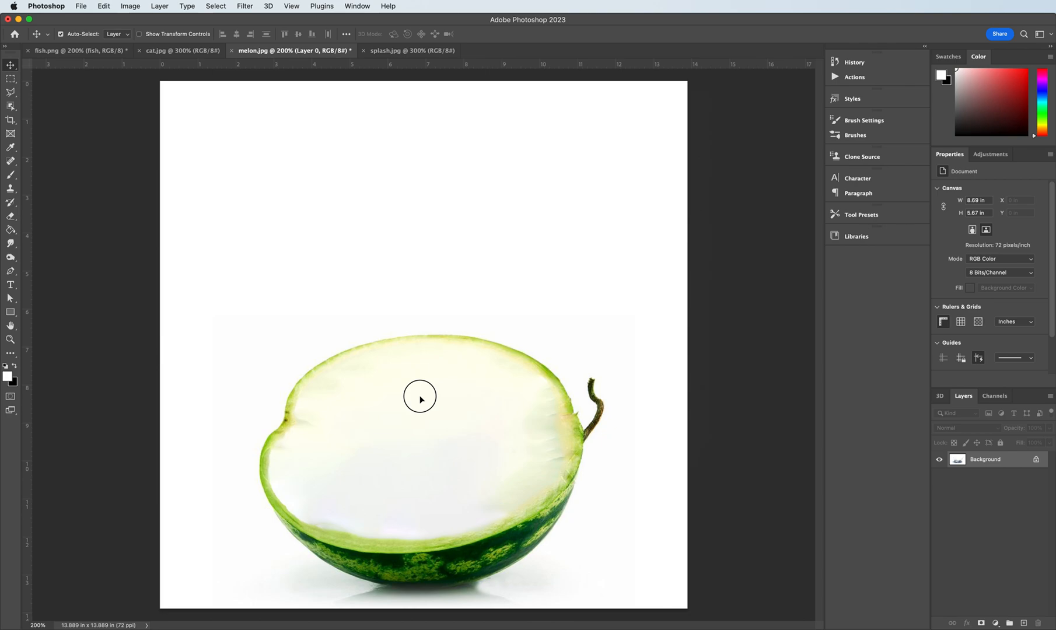
{"action": "left_click_drag", "start_coordinate": [420, 396], "coordinate": [425, 397]}
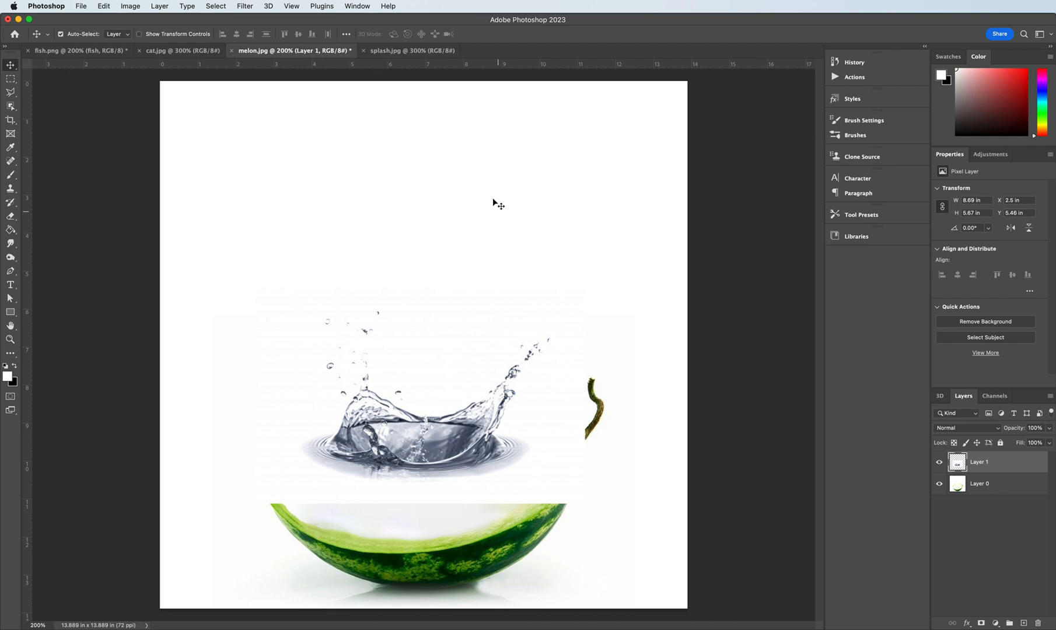
Set the splash layer's blending mode to Multiply and position the splash low inside the melon's hollow
{"action": "mouse_move", "coordinate": [461, 435]}
{"action": "left_mouse_down"}
{"action": "mouse_move", "coordinate": [398, 311]}
{"action": "mouse_move", "coordinate": [467, 469]}
{"action": "mouse_move", "coordinate": [427, 418]}
{"action": "mouse_move", "coordinate": [471, 445]}
{"action": "left_mouse_up"}
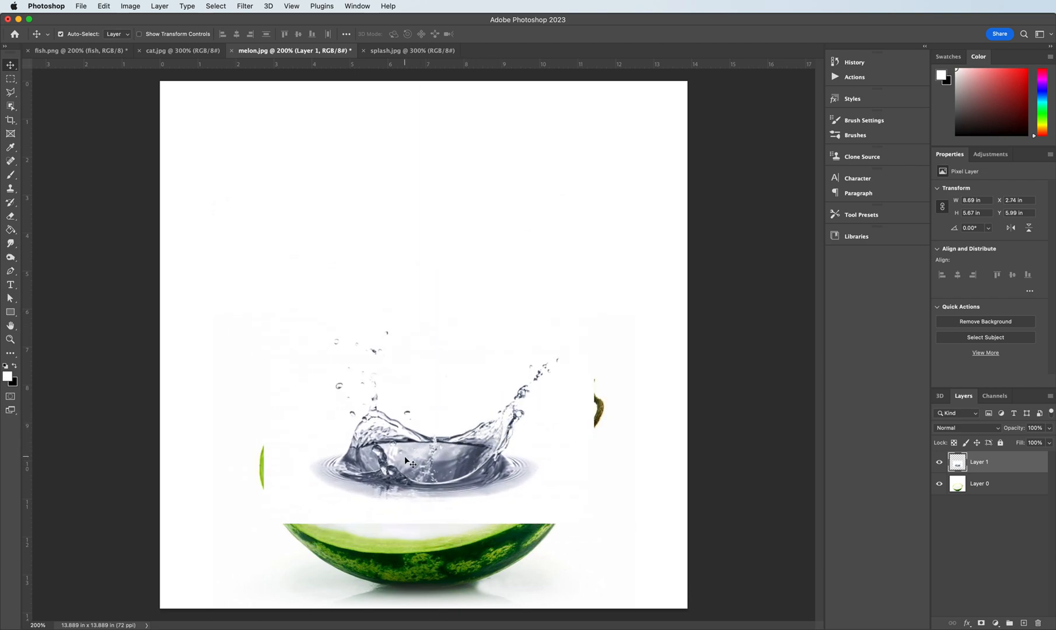
{"action": "mouse_move", "coordinate": [364, 432]}
{"action": "left_mouse_down"}
{"action": "mouse_move", "coordinate": [370, 446]}
{"action": "mouse_move", "coordinate": [355, 450]}
{"action": "left_mouse_up"}
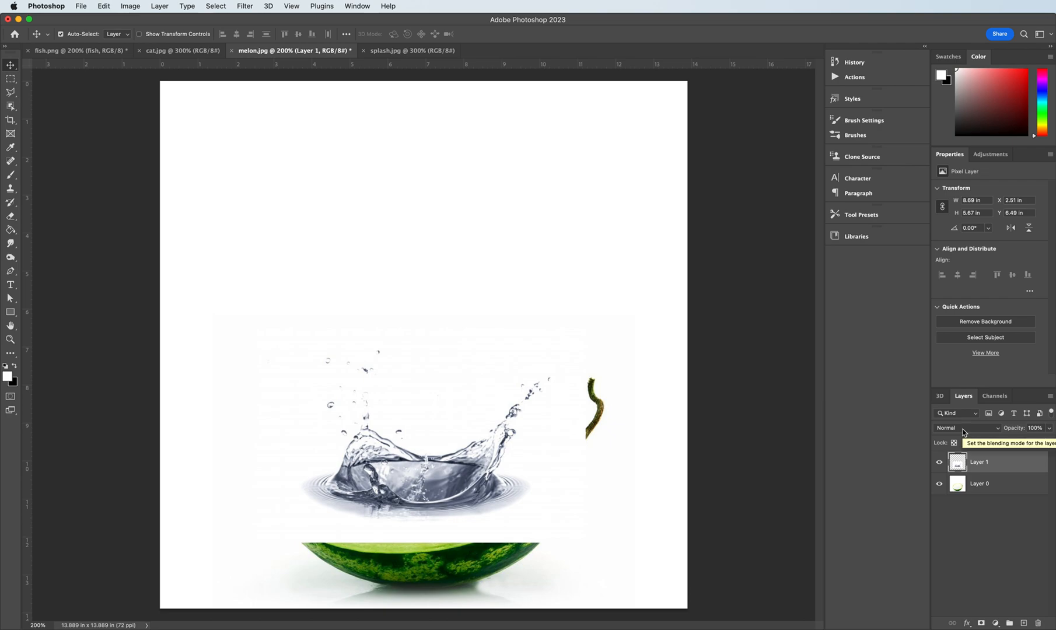
{"action": "left_click", "coordinate": [959, 431]}
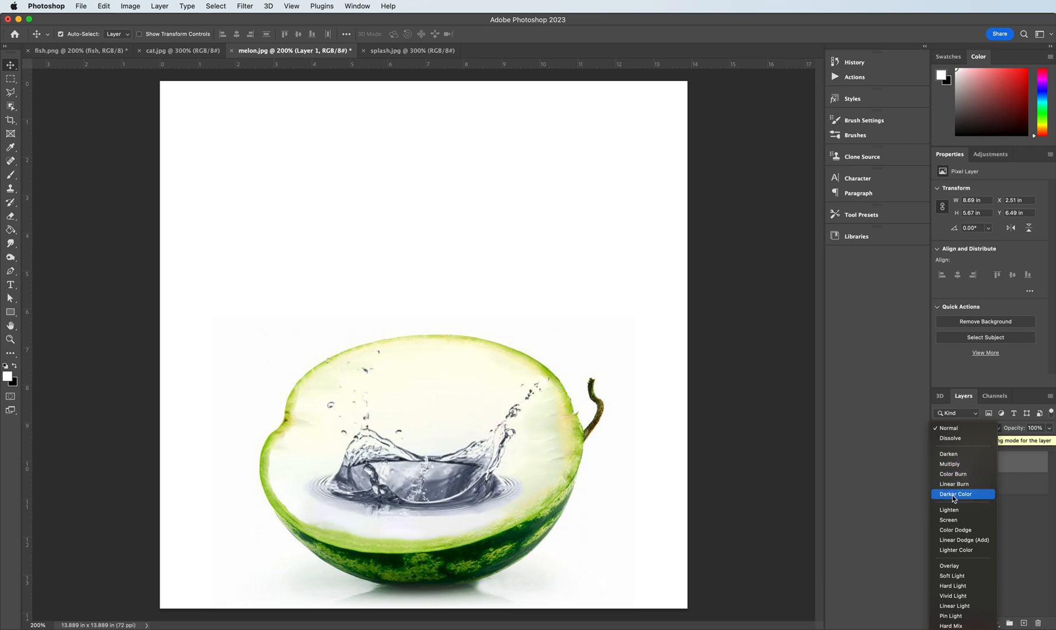
{"action": "left_click", "coordinate": [956, 465]}
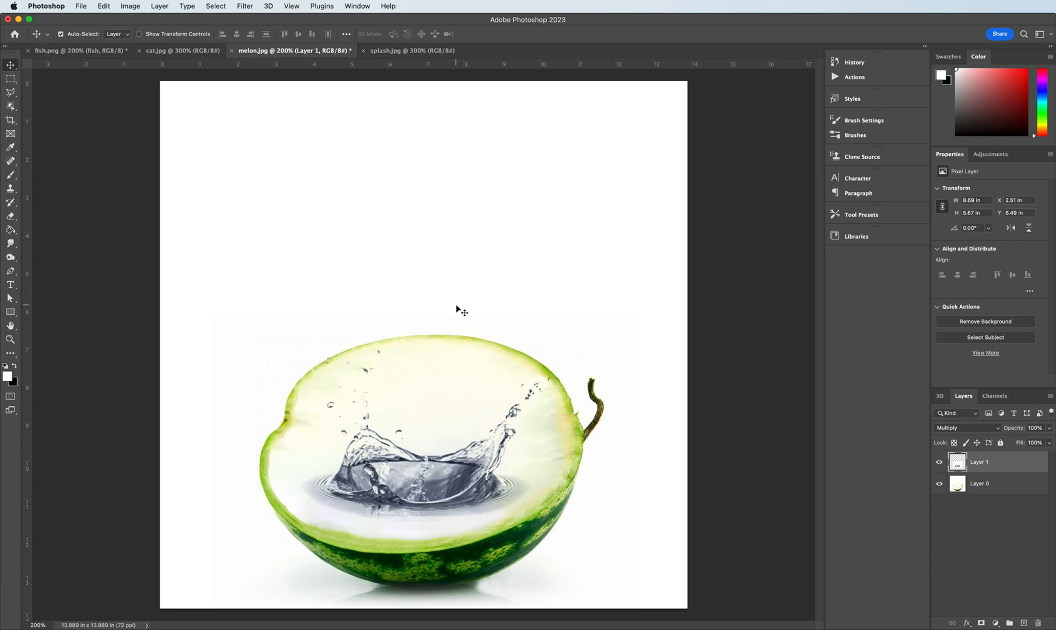
{"action": "left_click_drag", "start_coordinate": [409, 460], "coordinate": [449, 487]}
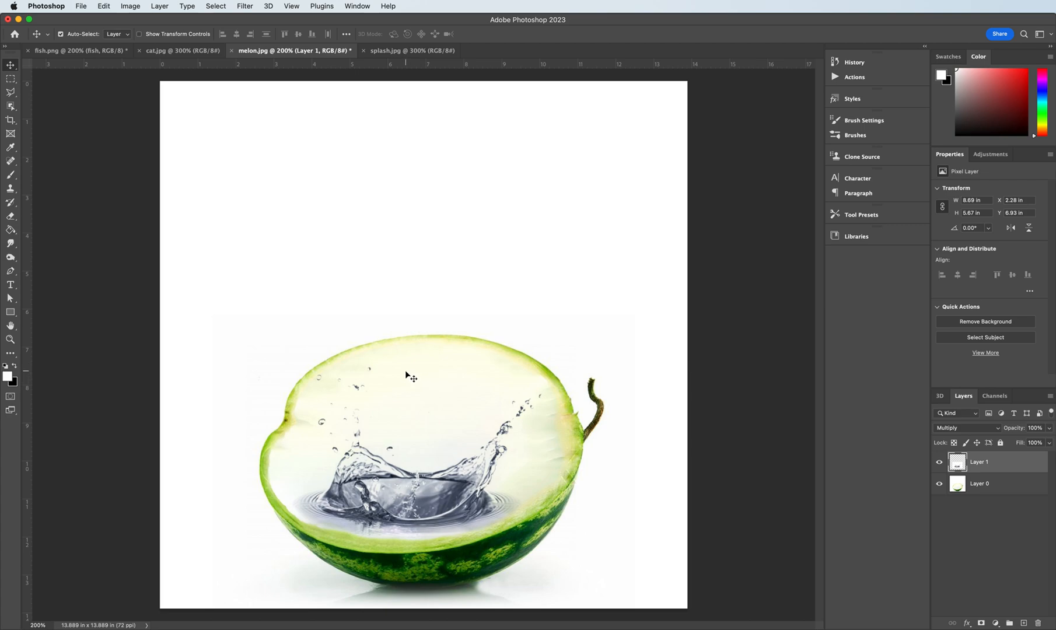
Scale the splash proportionally to about 134% with Free Transform and centre it over the melon's opening
{"action": "left_click", "coordinate": [103, 6]}
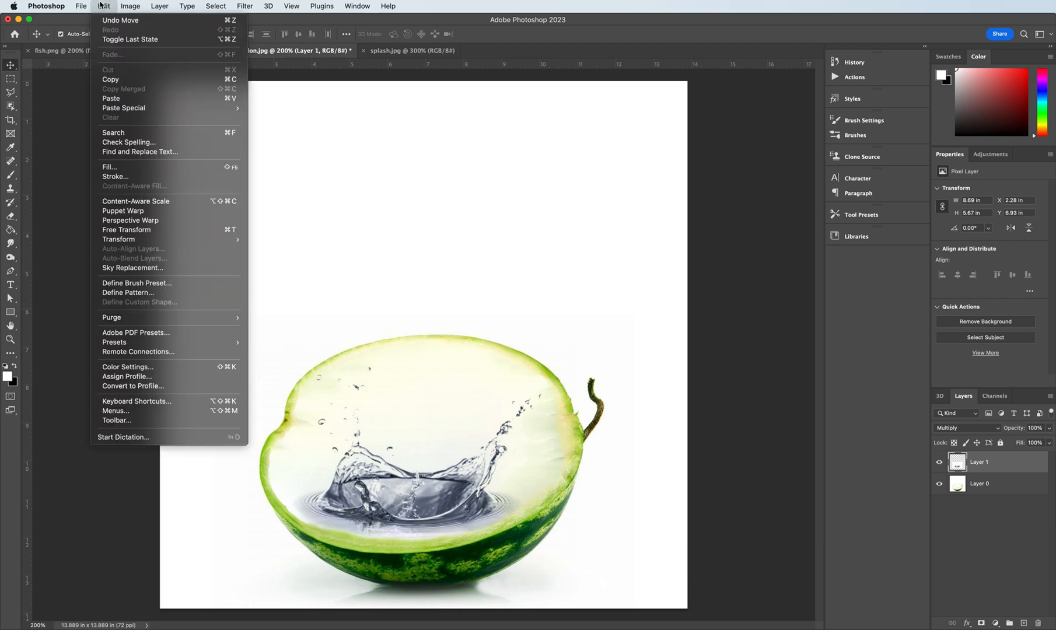
{"action": "mouse_move", "coordinate": [149, 238]}
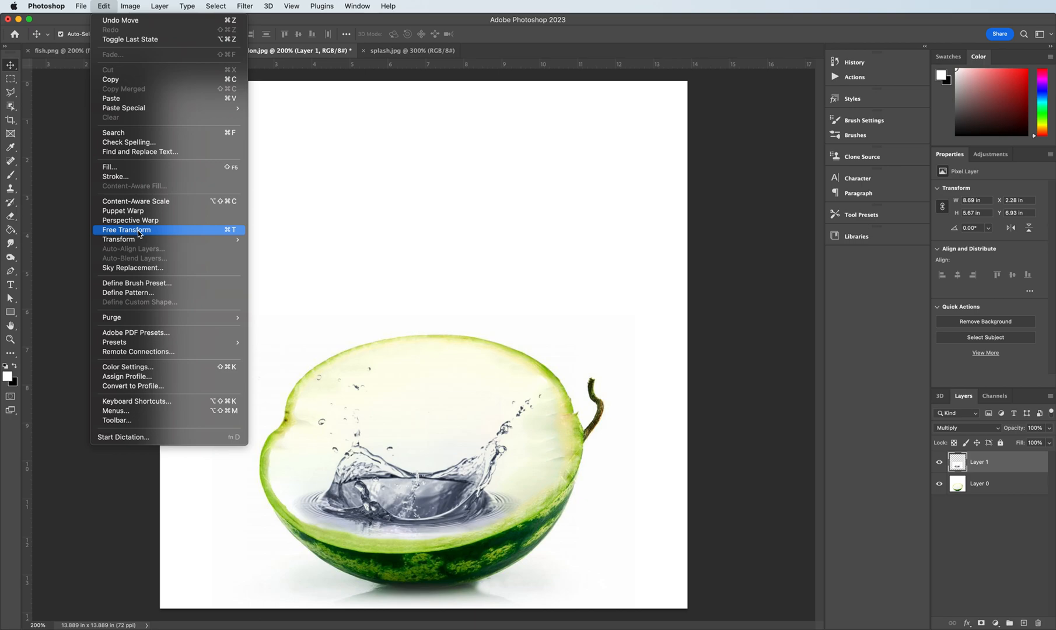
{"action": "left_click", "coordinate": [261, 21]}
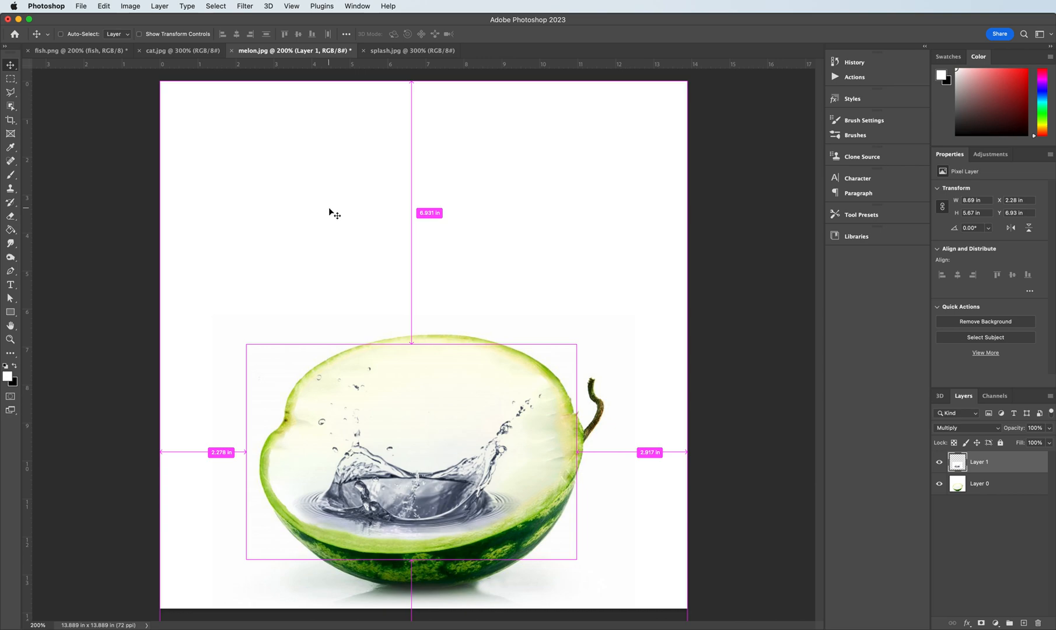
{"action": "key", "text": "super+t"}
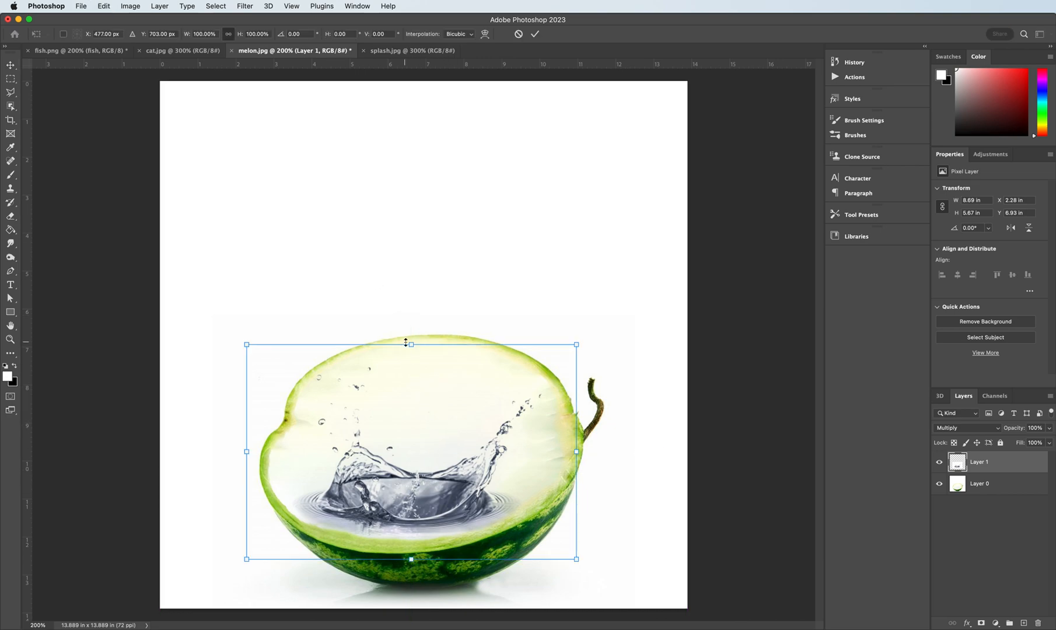
{"action": "left_click_drag", "start_coordinate": [576, 345], "coordinate": [660, 231]}
{"action": "left_click_drag", "start_coordinate": [461, 463], "coordinate": [420, 436]}
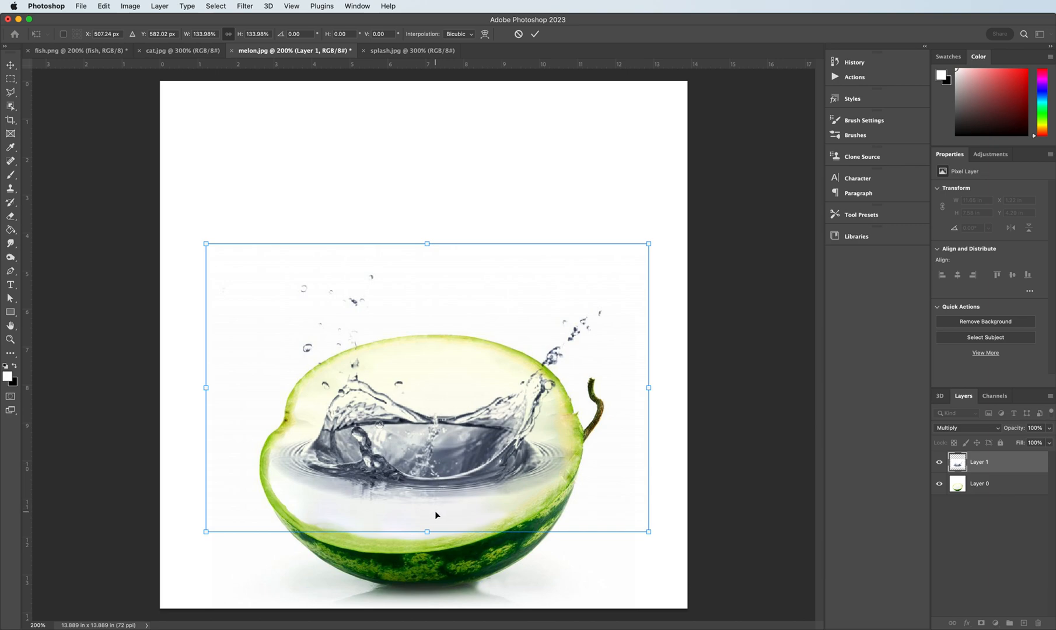
Stretch the splash's height to about 256%, rotate it about -6° and shift it slightly to sit within the melon's rim
{"action": "left_click_drag", "start_coordinate": [428, 245], "coordinate": [402, 99]}
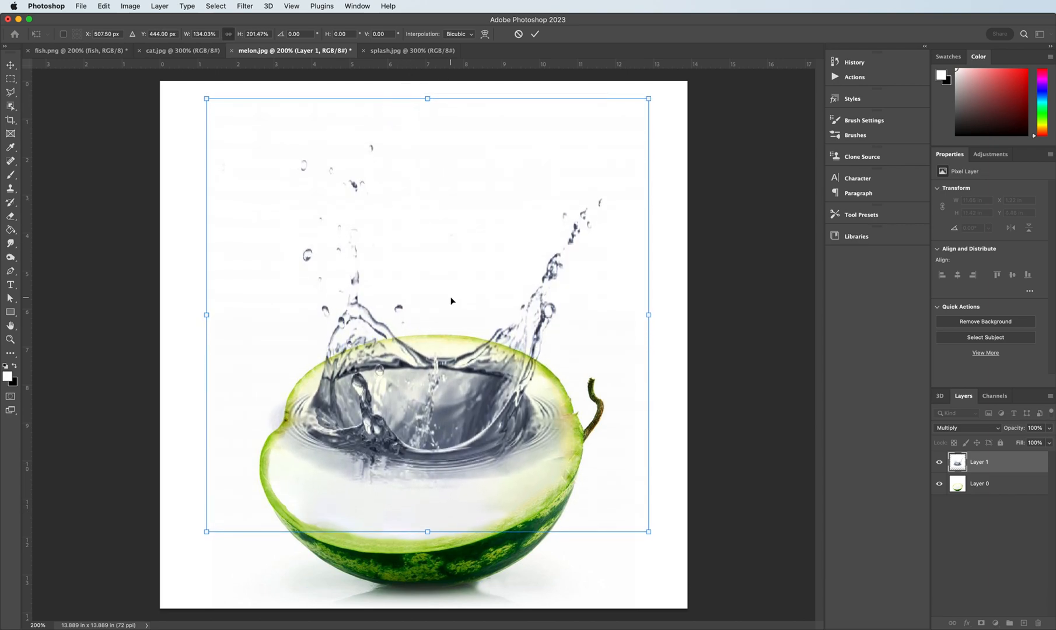
{"action": "left_click_drag", "start_coordinate": [429, 531], "coordinate": [426, 593]}
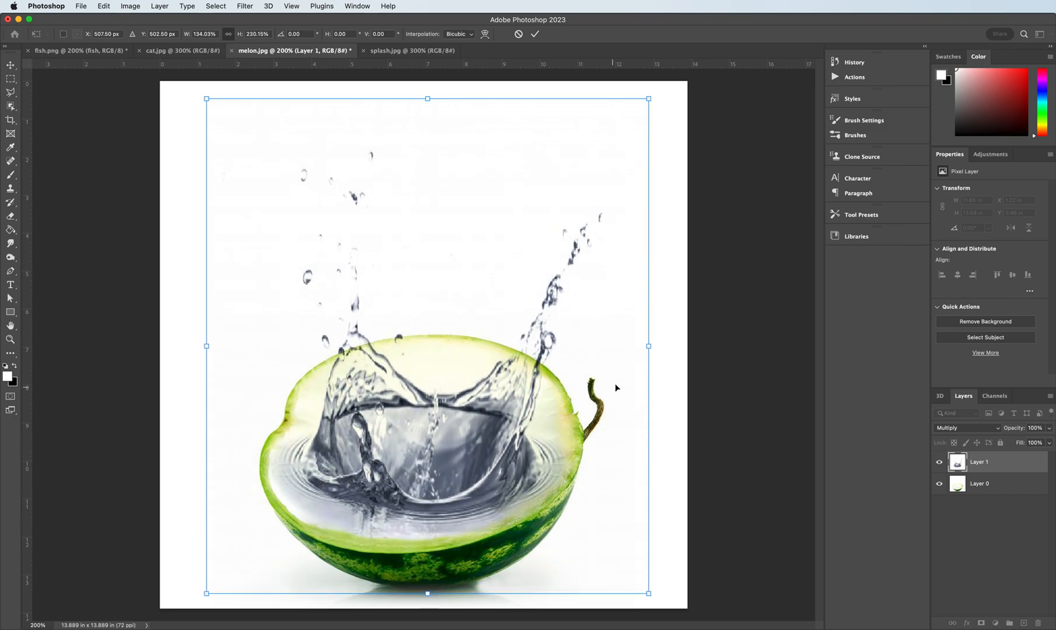
{"action": "mouse_move", "coordinate": [660, 342]}
{"action": "left_mouse_down"}
{"action": "mouse_move", "coordinate": [639, 316]}
{"action": "mouse_move", "coordinate": [653, 321]}
{"action": "left_mouse_up"}
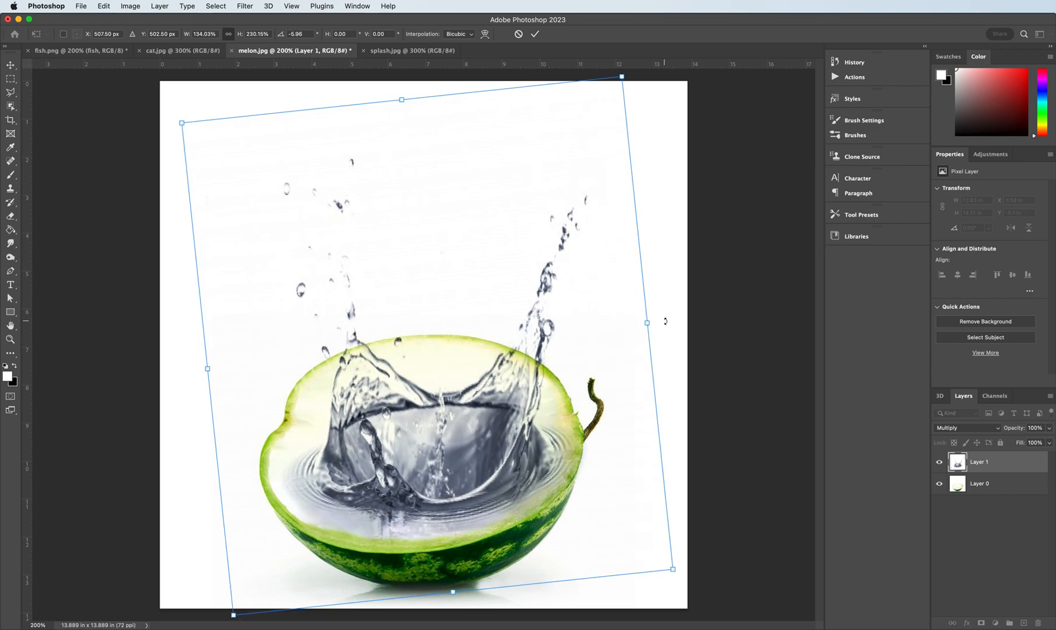
{"action": "left_click_drag", "start_coordinate": [443, 455], "coordinate": [429, 458]}
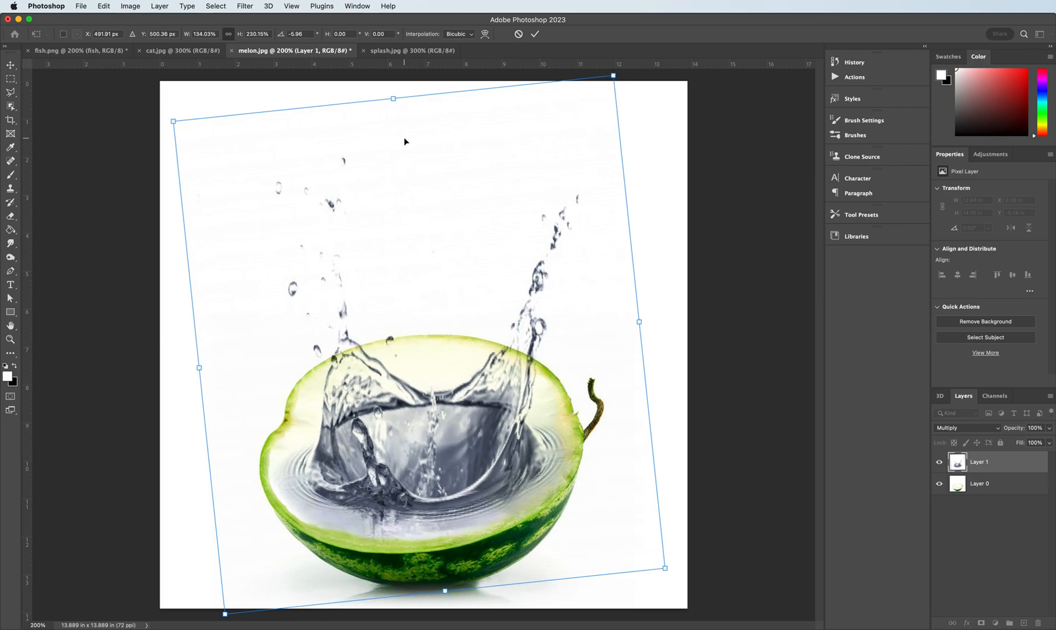
{"action": "left_click_drag", "start_coordinate": [395, 101], "coordinate": [387, 46]}
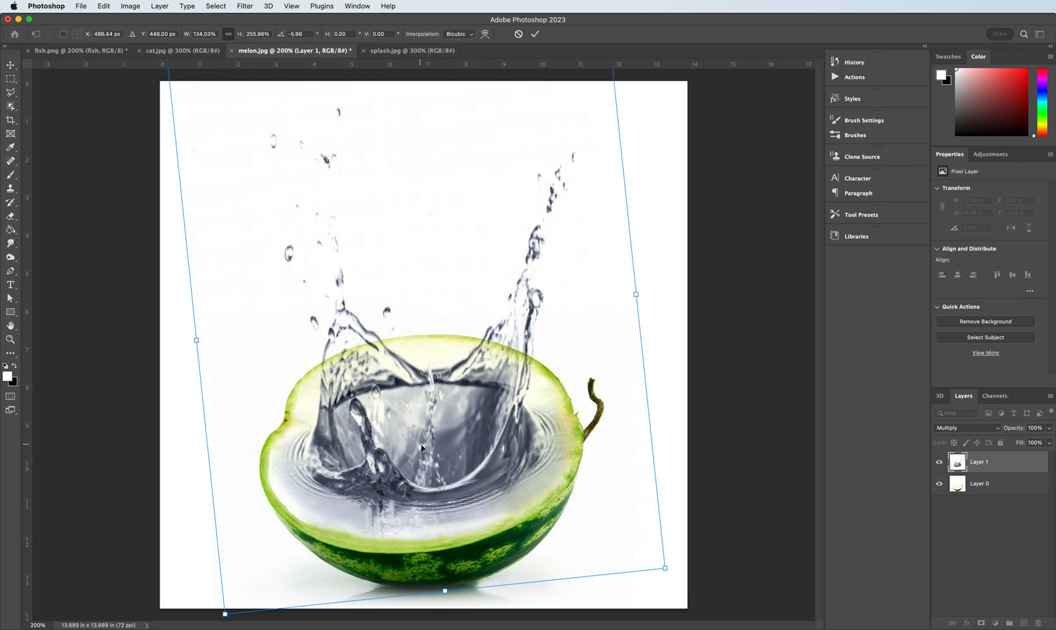
Apply the splash layer's transformation and set the document zoom to 125%
{"action": "right_click", "coordinate": [412, 405]}
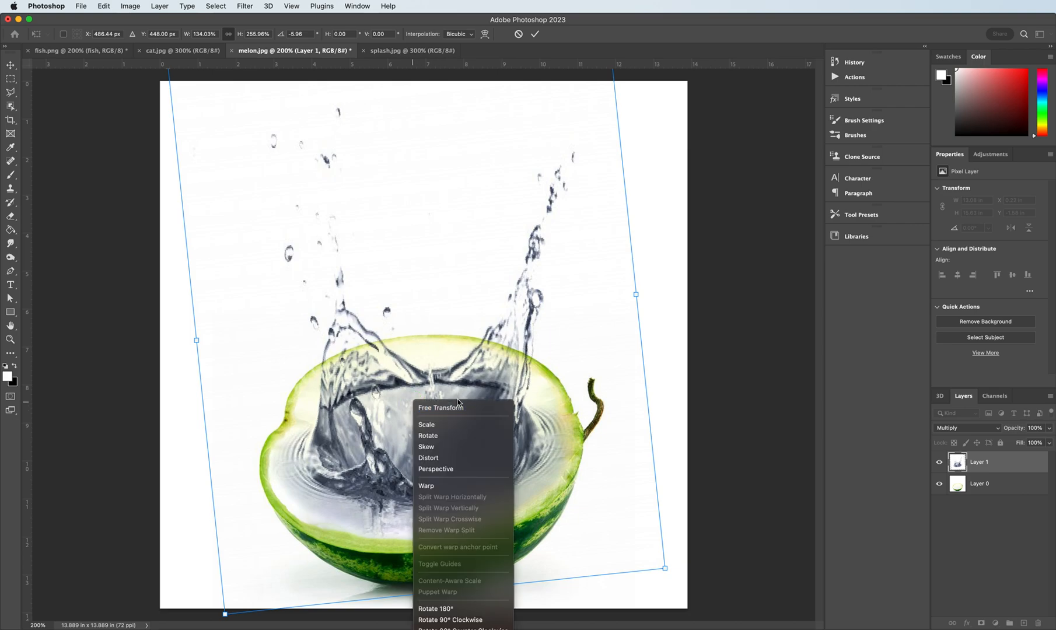
{"action": "left_click", "coordinate": [434, 486]}
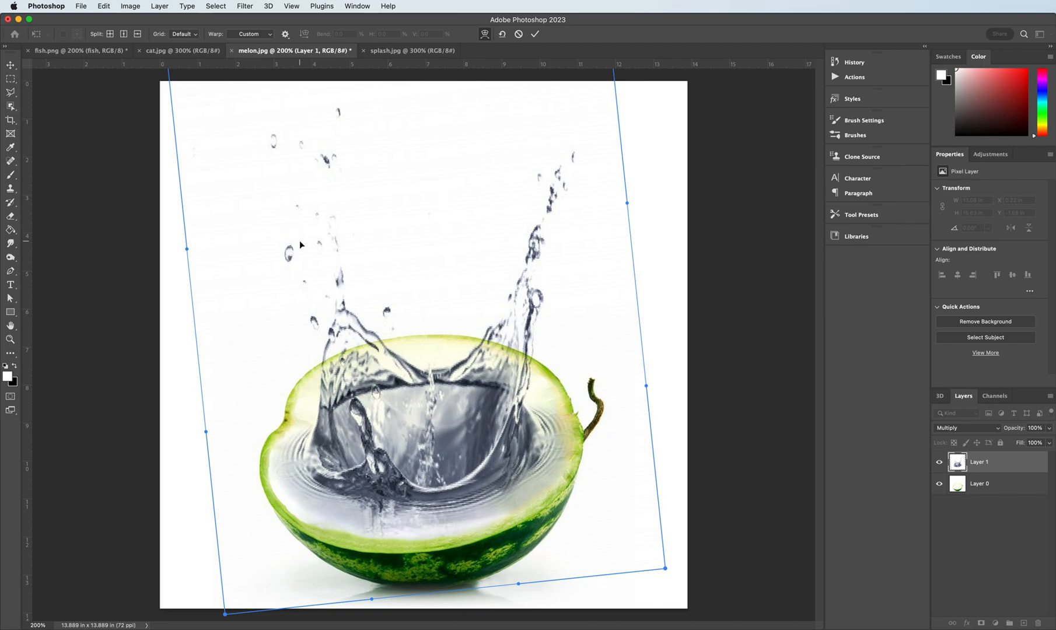
{"action": "key", "text": "super+minus"}
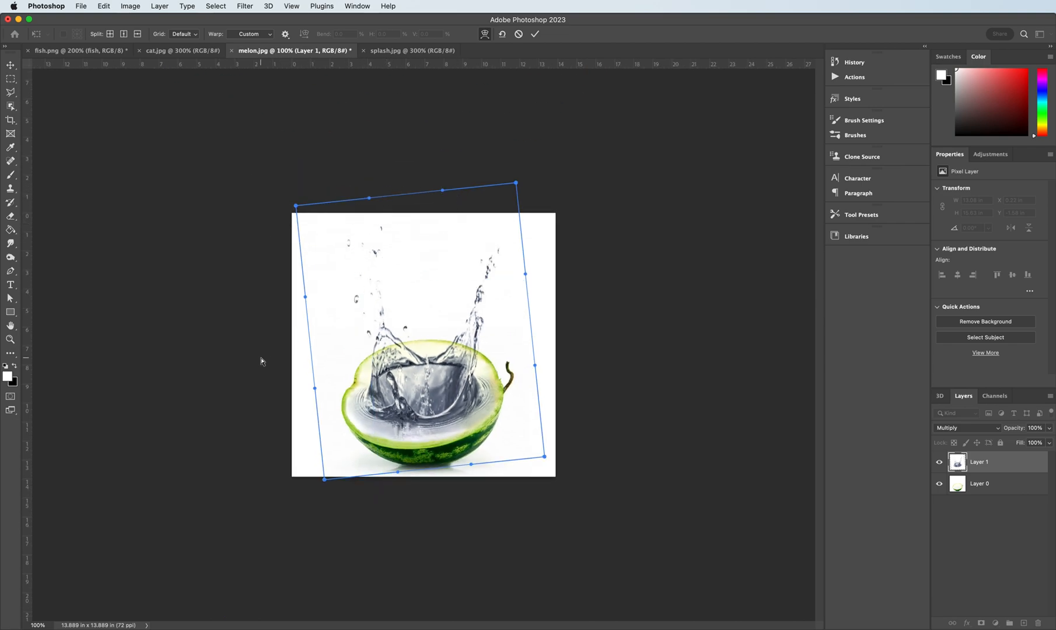
{"action": "left_click", "coordinate": [37, 624]}
{"action": "key", "text": "BackSpace"}
{"action": "type", "text": "125"}
{"action": "key", "text": "Return"}
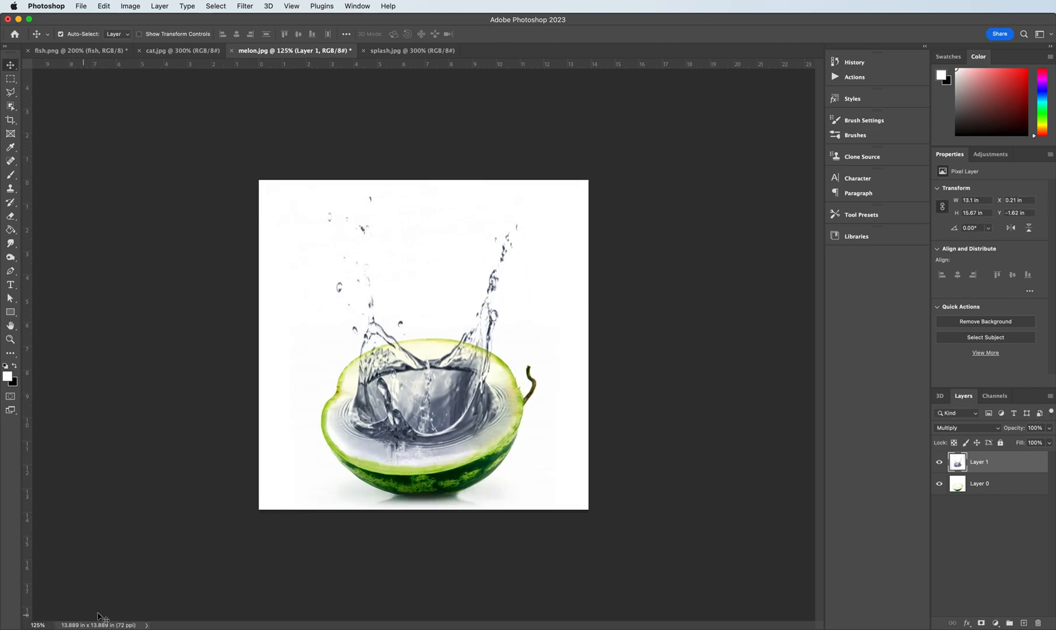
Warp the splash so its base bows down along the melon's lower rind, with the bottom-left corner pulled outward
{"action": "key", "text": "super+t"}
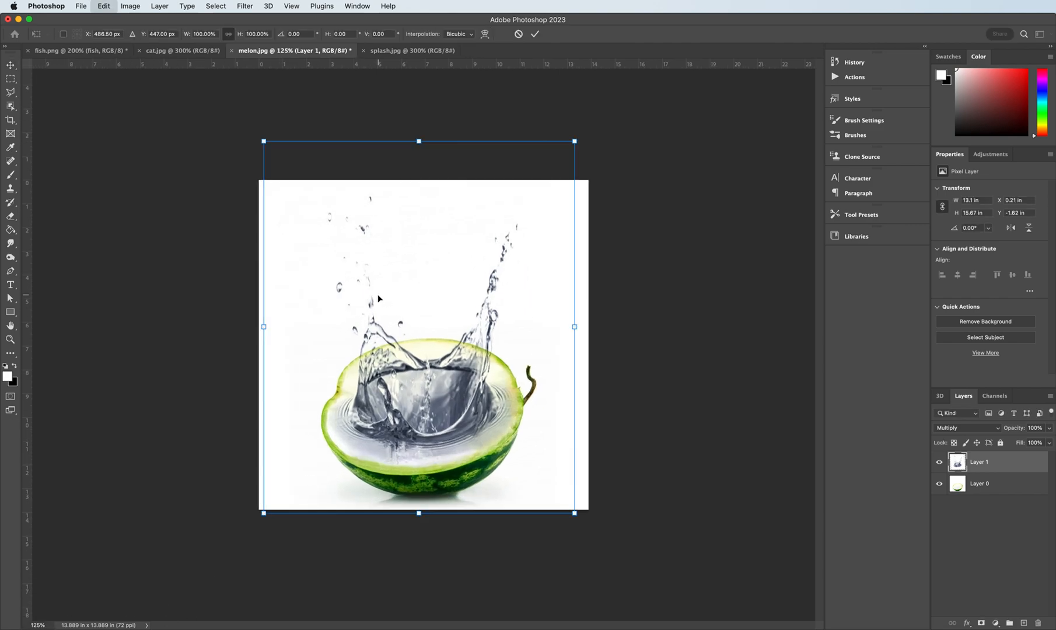
{"action": "right_click", "coordinate": [403, 375]}
{"action": "left_click", "coordinate": [442, 474]}
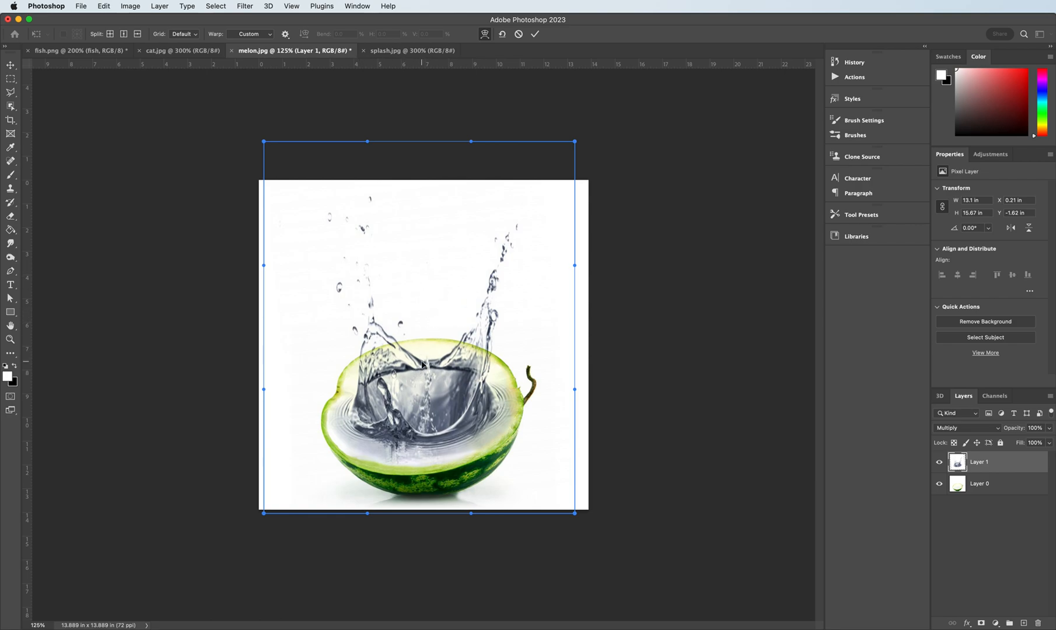
{"action": "left_click_drag", "start_coordinate": [423, 363], "coordinate": [423, 349]}
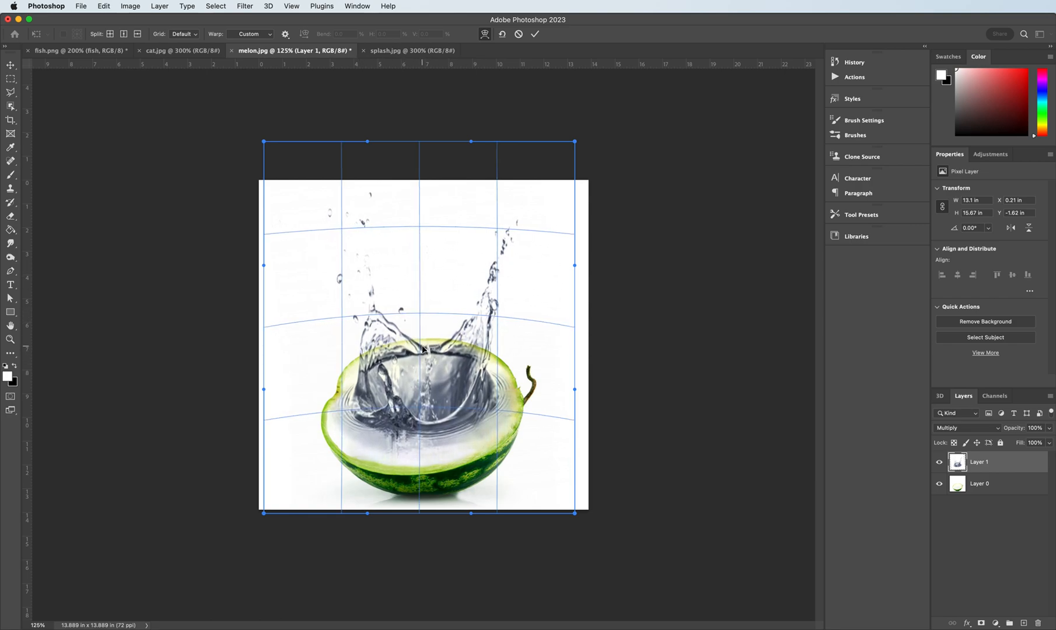
{"action": "left_click_drag", "start_coordinate": [400, 433], "coordinate": [414, 458]}
{"action": "left_click_drag", "start_coordinate": [473, 522], "coordinate": [469, 542]}
{"action": "left_click_drag", "start_coordinate": [366, 535], "coordinate": [366, 549]}
{"action": "left_click_drag", "start_coordinate": [263, 513], "coordinate": [242, 507]}
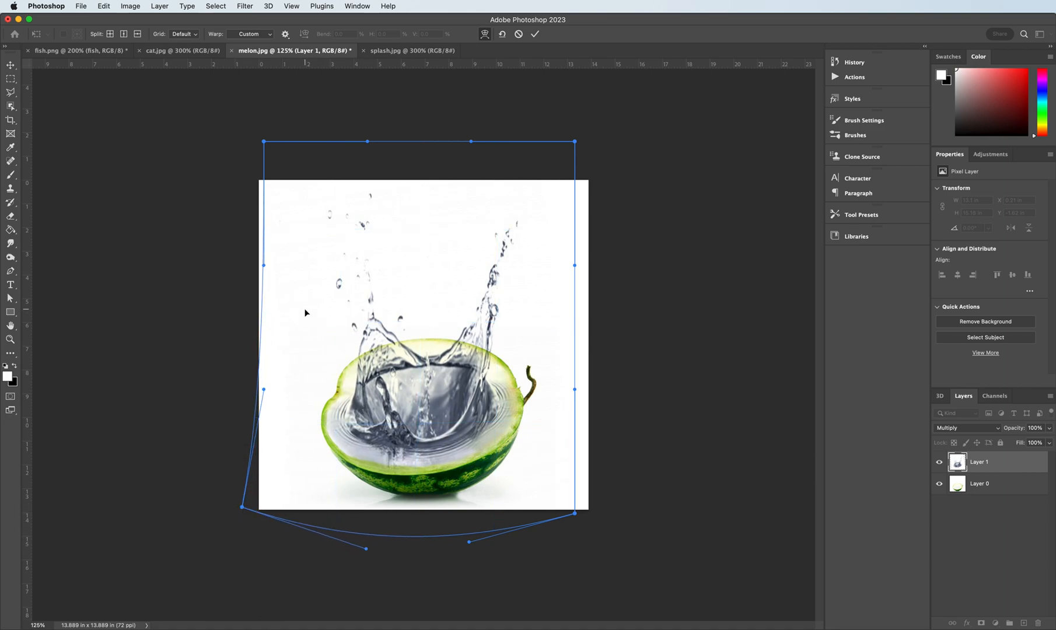
Warp the splash's left side outward and up, then spread its base and right side toward the melon's inner rim
{"action": "left_click_drag", "start_coordinate": [264, 268], "coordinate": [221, 219]}
{"action": "left_click_drag", "start_coordinate": [354, 261], "coordinate": [354, 236]}
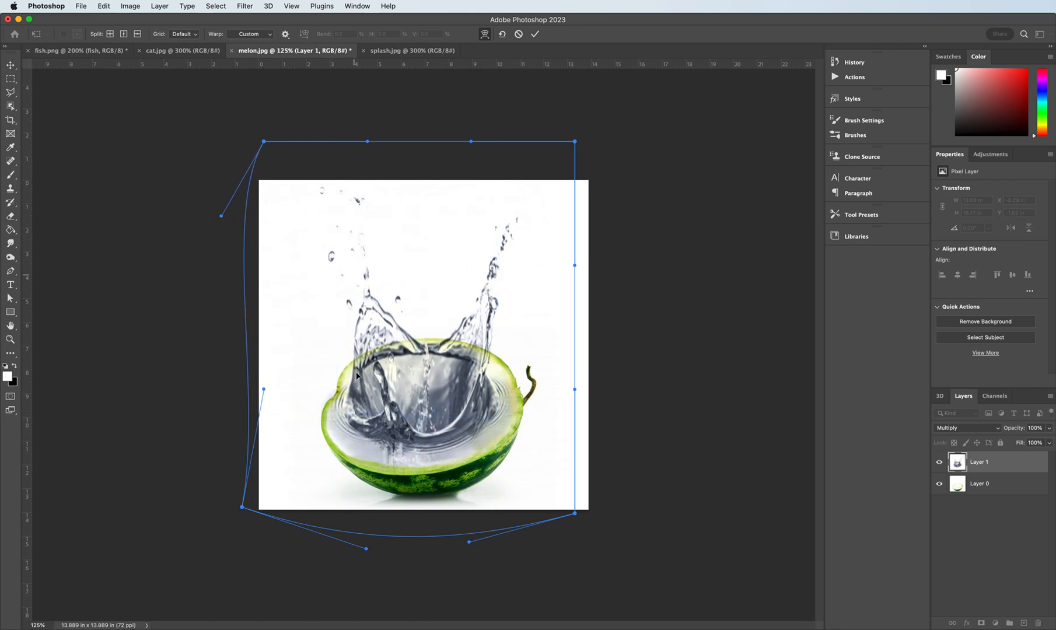
{"action": "left_click_drag", "start_coordinate": [350, 469], "coordinate": [351, 477]}
{"action": "left_click_drag", "start_coordinate": [428, 292], "coordinate": [431, 287]}
{"action": "left_click_drag", "start_coordinate": [508, 338], "coordinate": [412, 395]}
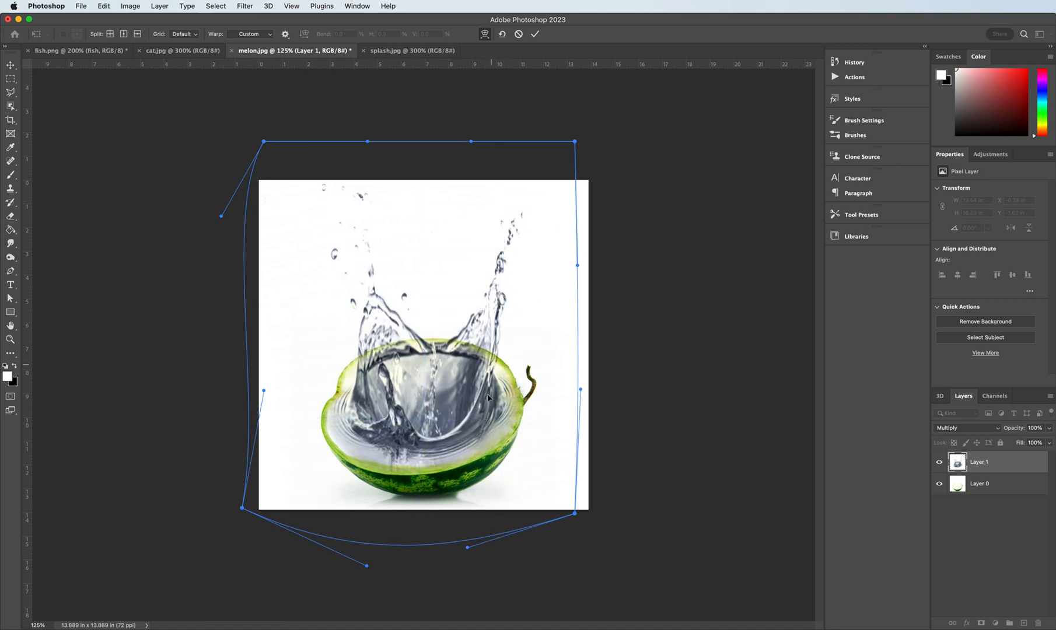
Refine the warp at the right edge, bottom-left corner, top-right corner and top edge, and apply it to the splash
{"action": "mouse_move", "coordinate": [581, 392]}
{"action": "left_mouse_down"}
{"action": "mouse_move", "coordinate": [603, 396]}
{"action": "mouse_move", "coordinate": [573, 389]}
{"action": "mouse_move", "coordinate": [566, 403]}
{"action": "left_mouse_up"}
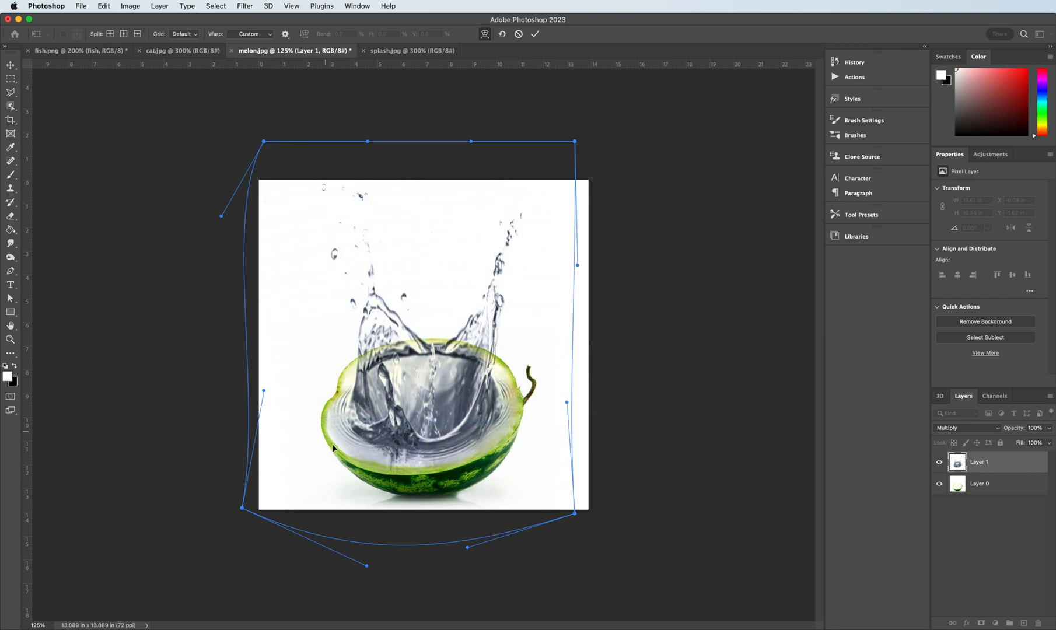
{"action": "mouse_move", "coordinate": [242, 507]}
{"action": "left_mouse_down"}
{"action": "mouse_move", "coordinate": [232, 545]}
{"action": "mouse_move", "coordinate": [237, 523]}
{"action": "left_mouse_up"}
{"action": "left_click_drag", "start_coordinate": [367, 566], "coordinate": [369, 578]}
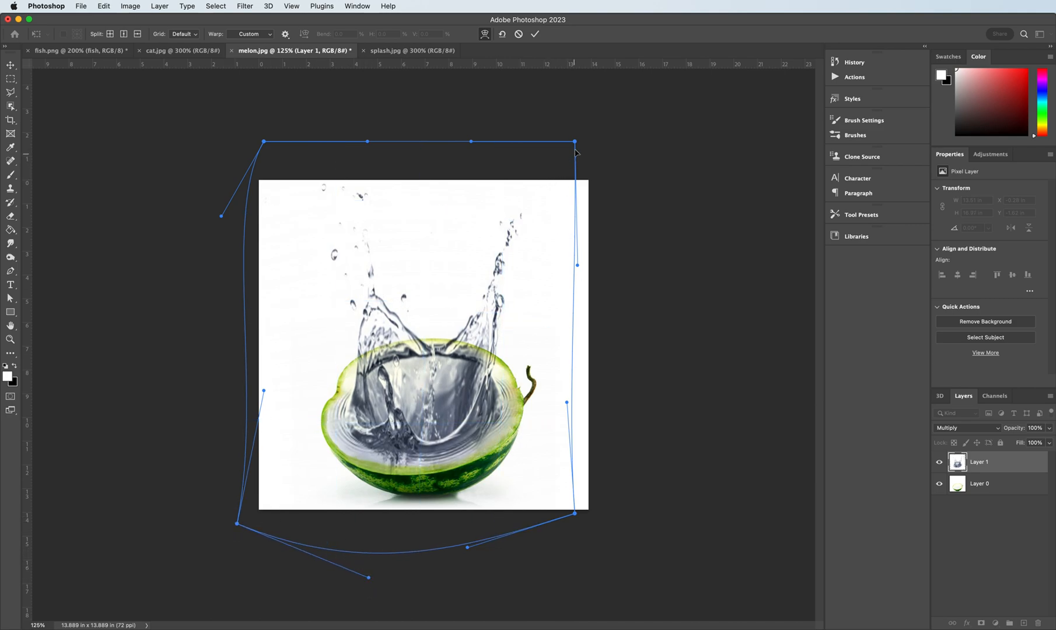
{"action": "left_click_drag", "start_coordinate": [574, 142], "coordinate": [570, 136]}
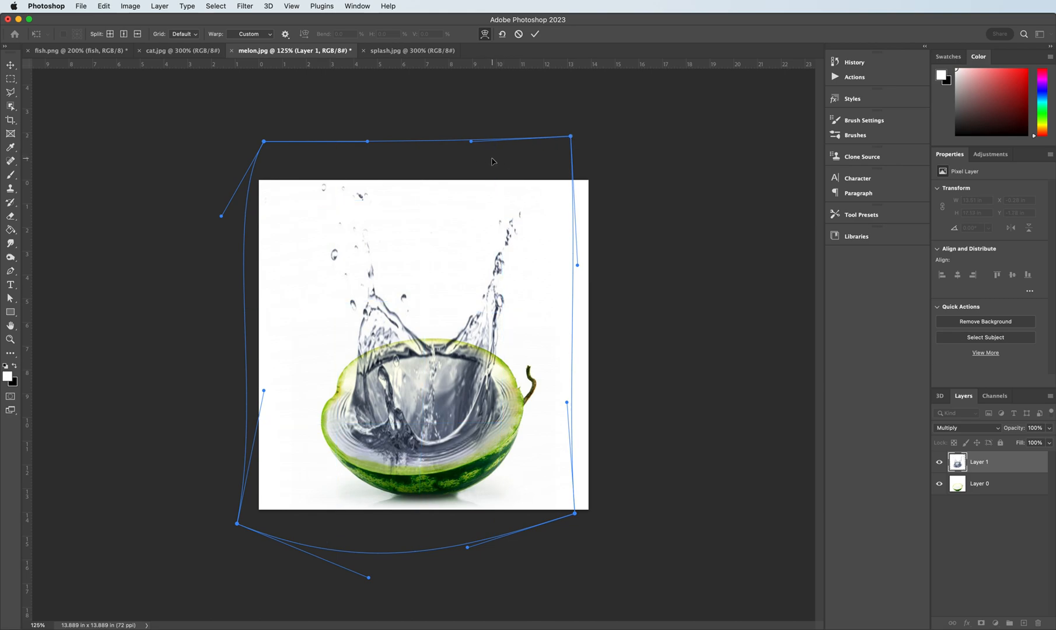
{"action": "left_click_drag", "start_coordinate": [368, 142], "coordinate": [362, 170]}
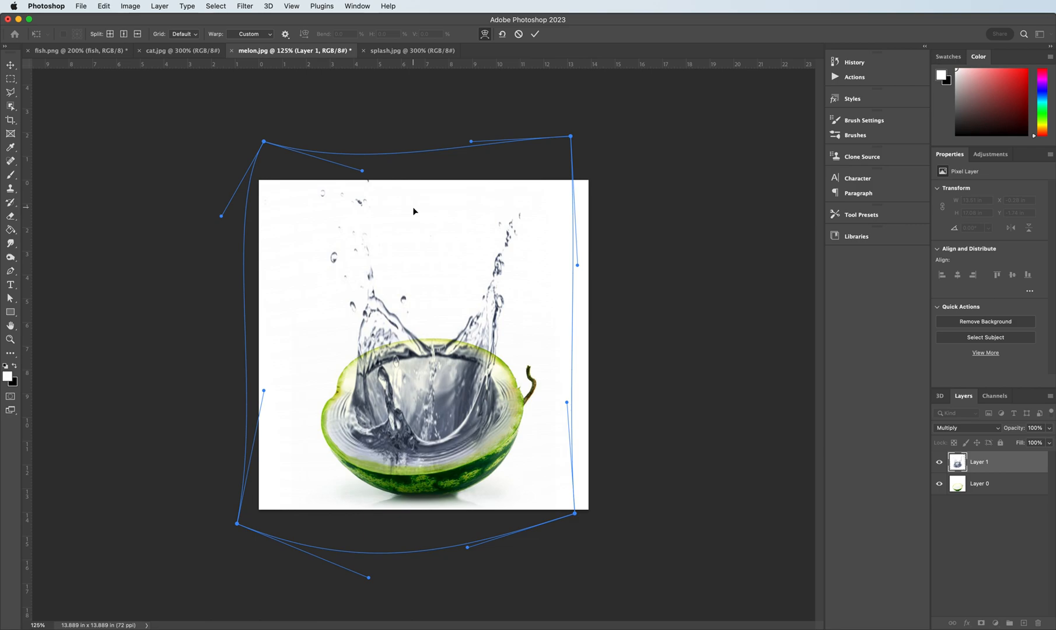
{"action": "key", "text": "Return"}
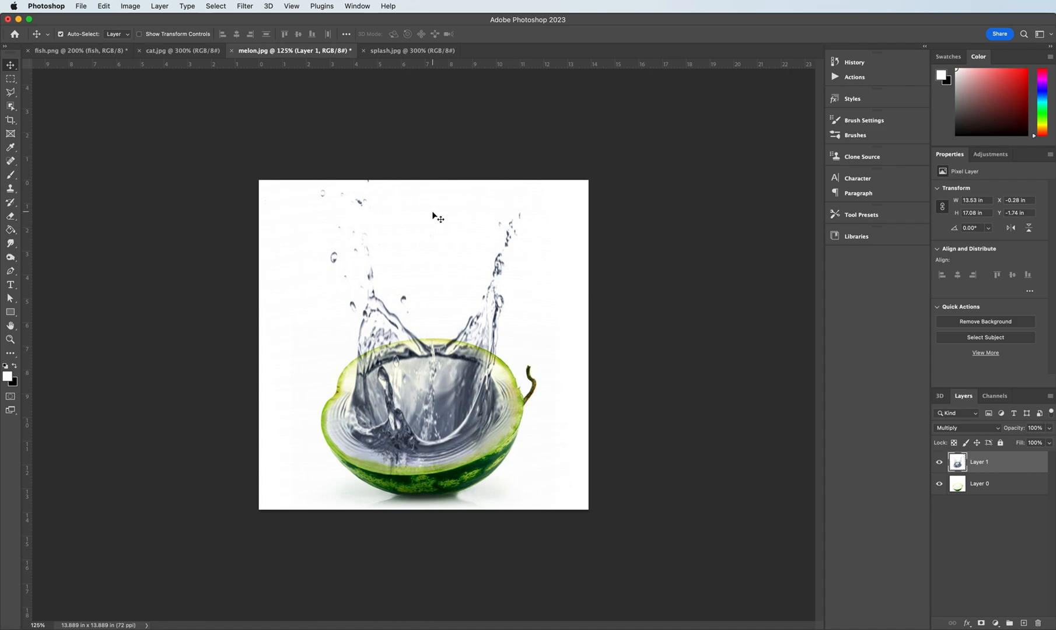
{"action": "left_click", "coordinate": [77, 6]}
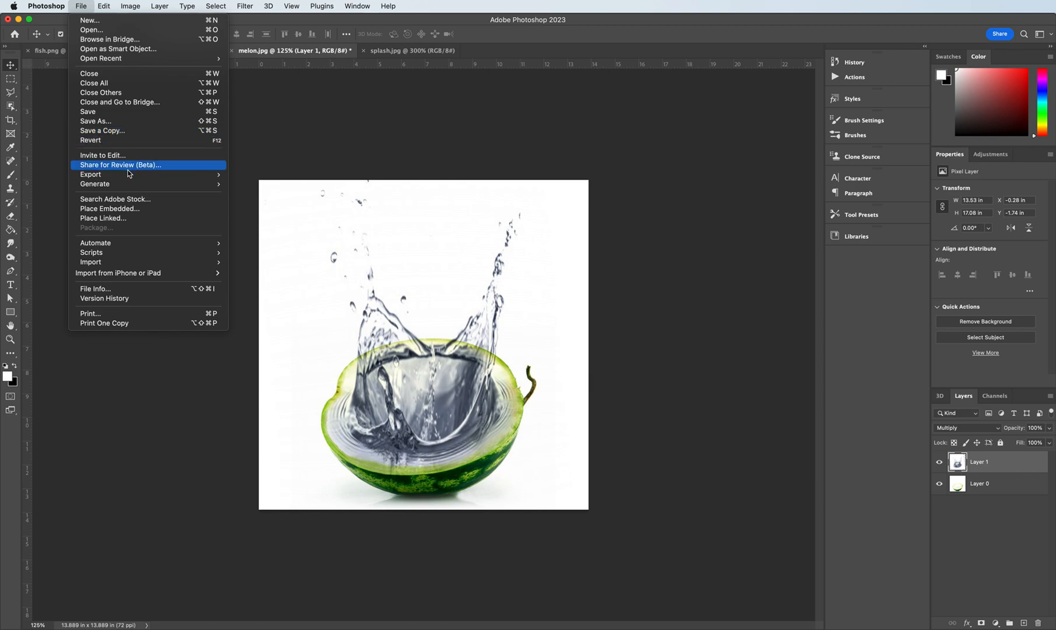
{"action": "mouse_move", "coordinate": [130, 174]}
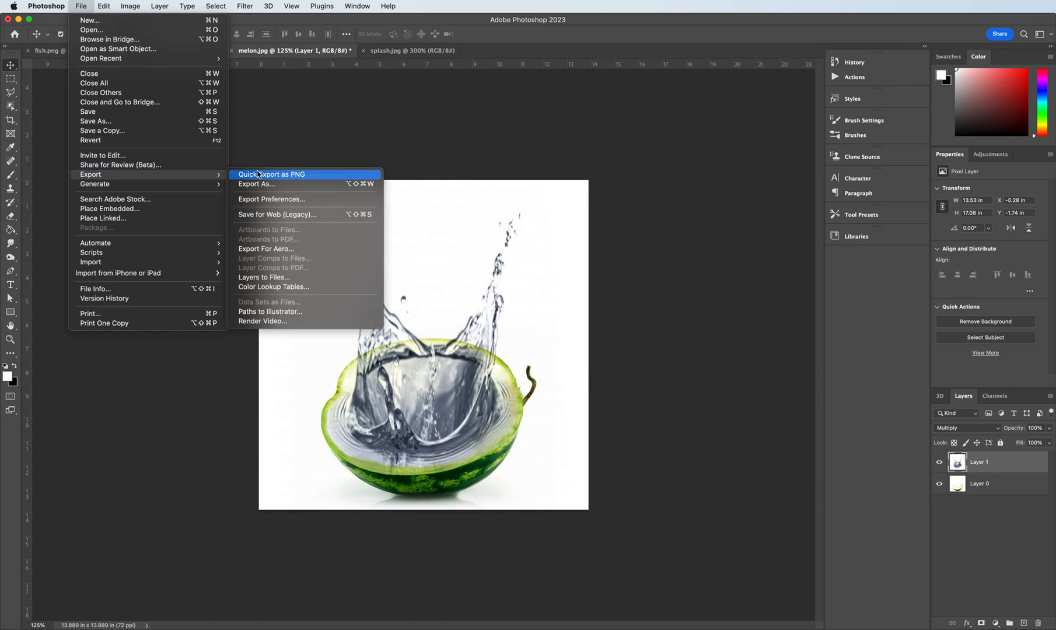
{"action": "left_click", "coordinate": [361, 19]}
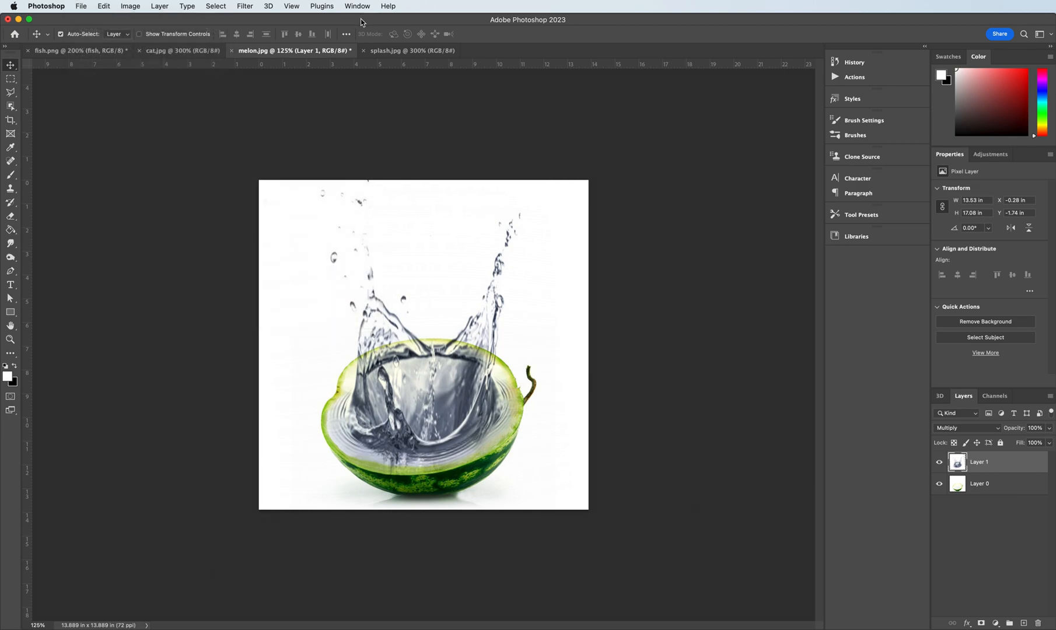